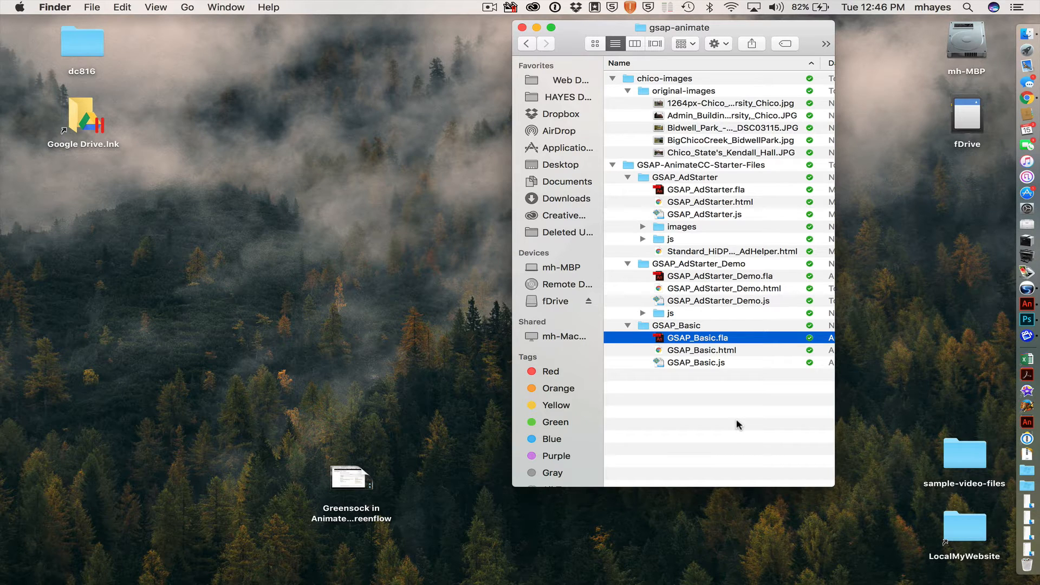
Step: Open GSAP_Basic.fla from the GSAP_Basic starter folder in Animate CC
{"action": "left_click", "coordinate": [628, 166]}
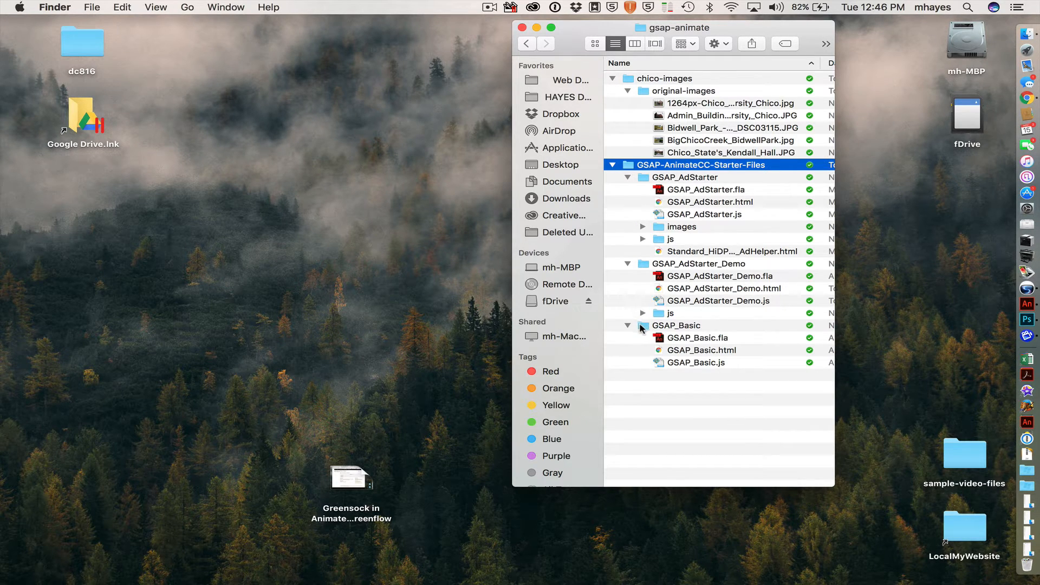
{"action": "left_click", "coordinate": [659, 338]}
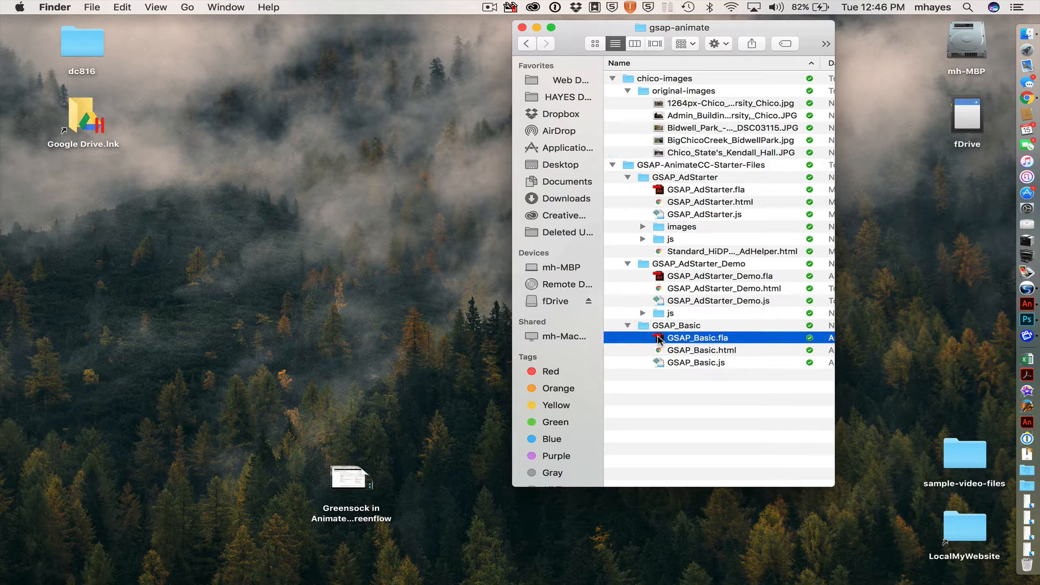
{"action": "double_click", "coordinate": [658, 339]}
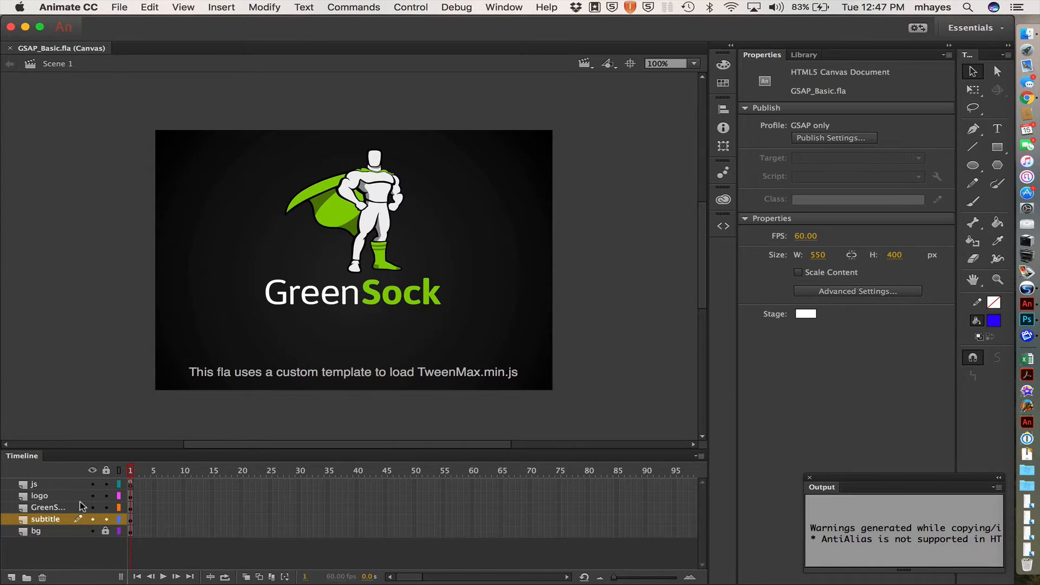
Step: Delete the logo, GreenSock and subtitle layers from the timeline
{"action": "left_click", "coordinate": [42, 498]}
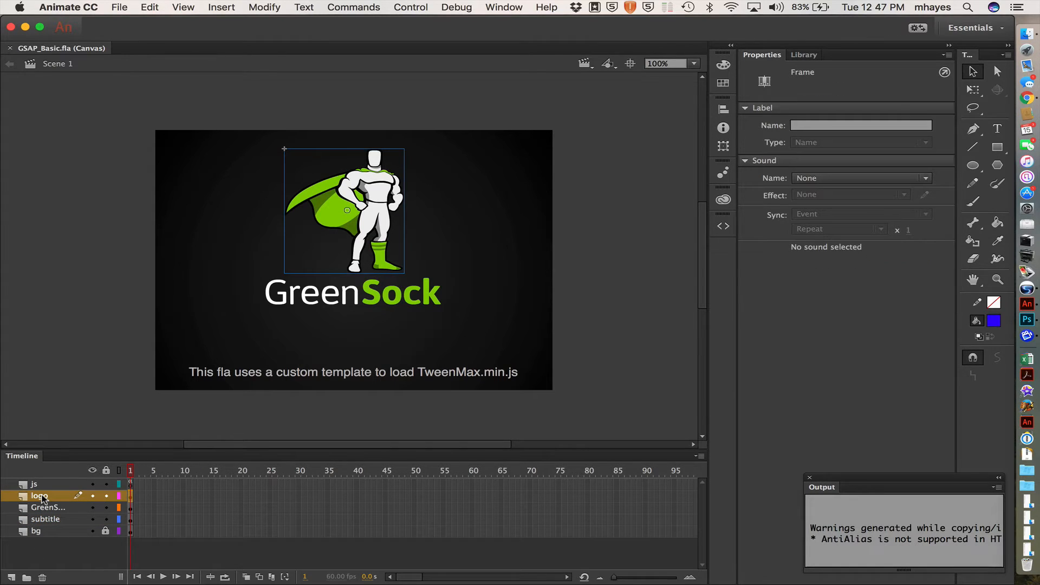
{"action": "left_click", "coordinate": [68, 521], "text": "shift"}
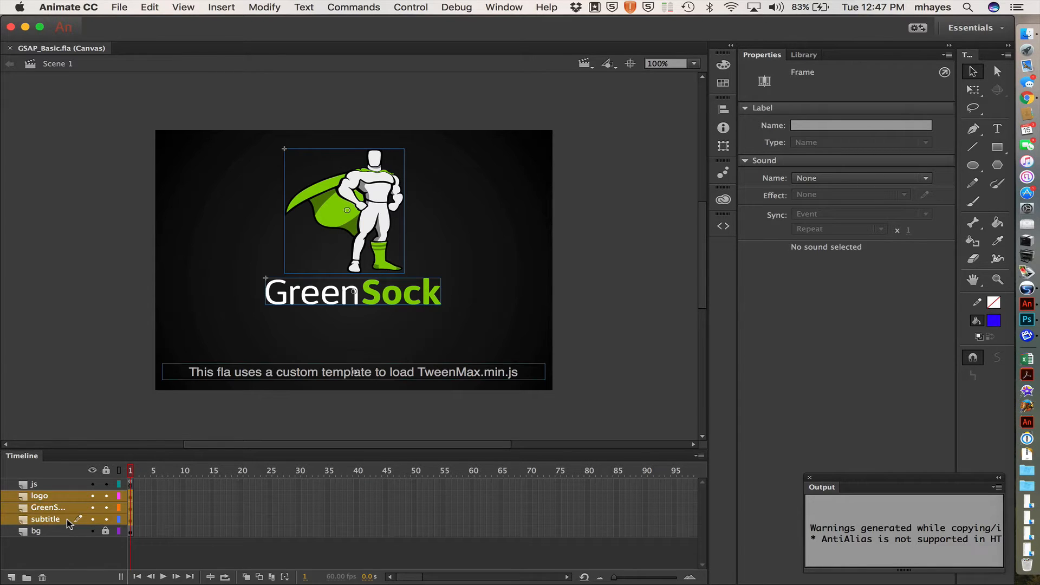
{"action": "left_click", "coordinate": [43, 578]}
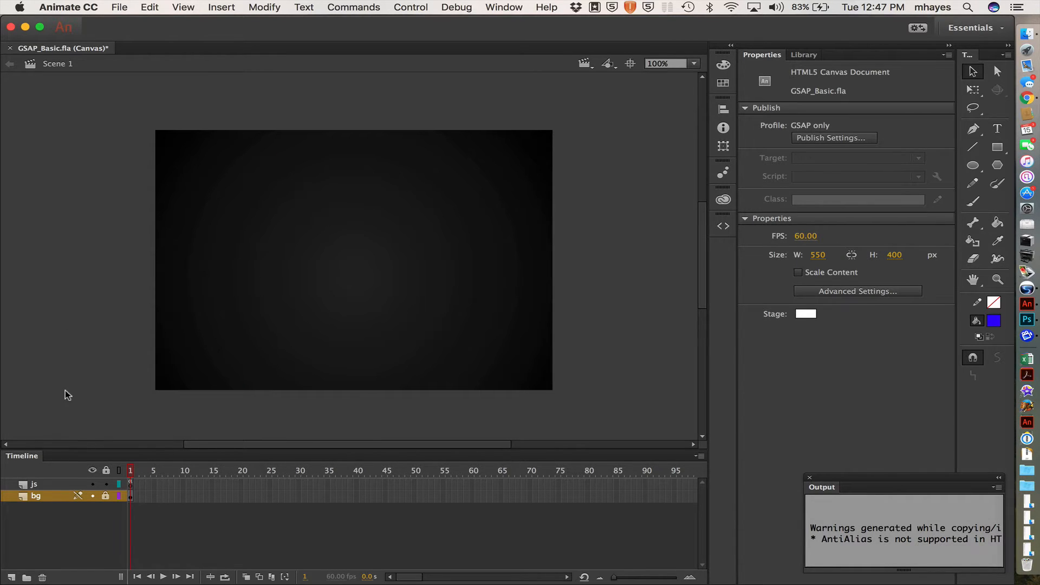
Step: Unlock the bg layer and delete the dark background shape from the stage
{"action": "left_click", "coordinate": [106, 496]}
{"action": "left_click", "coordinate": [254, 177]}
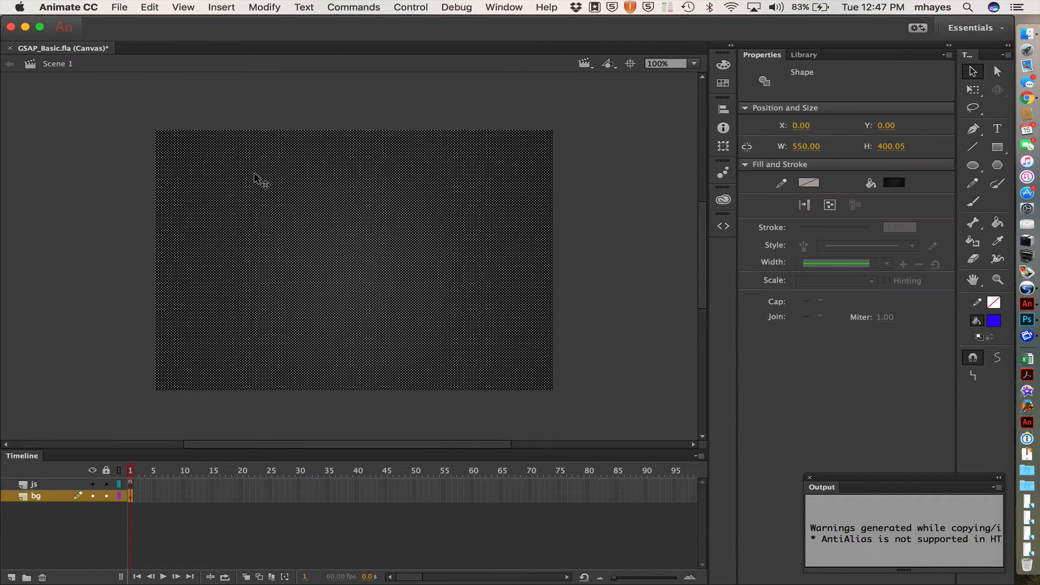
{"action": "key", "text": "Delete"}
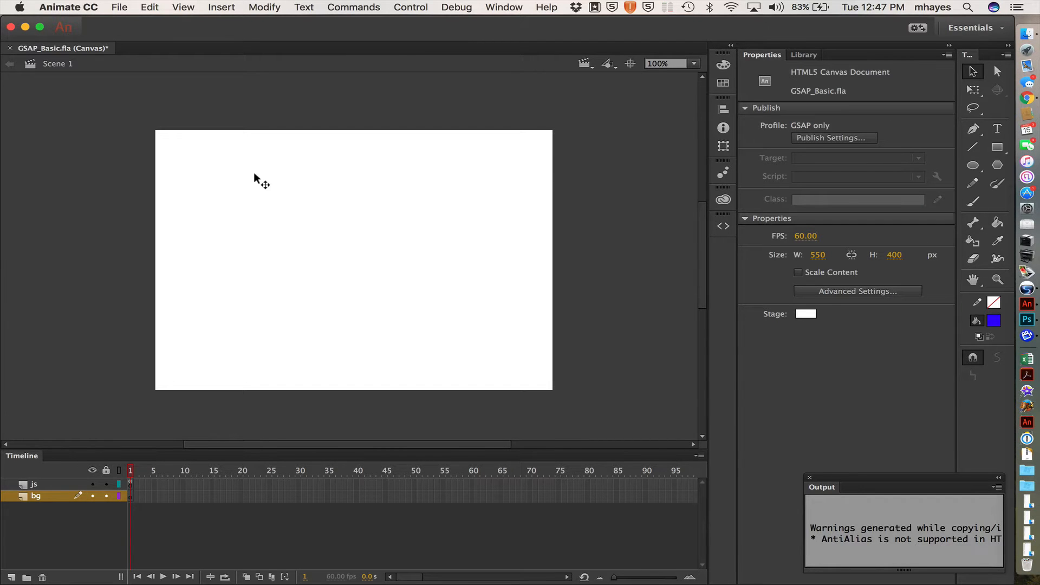
Step: Delete all the script code on frame 1 of the js layer and close the code editor
{"action": "left_click", "coordinate": [42, 483]}
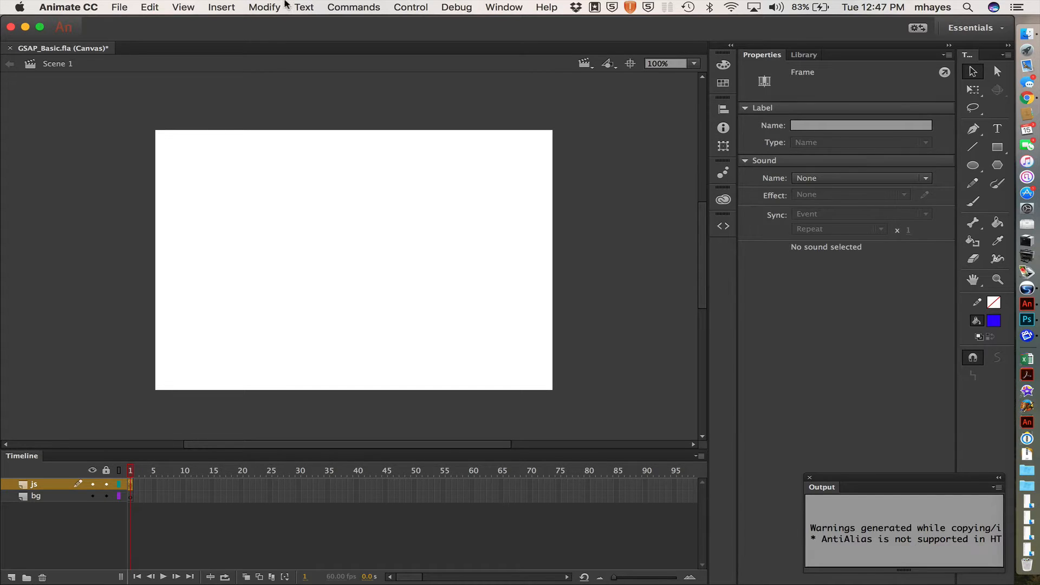
{"action": "left_click", "coordinate": [502, 7]}
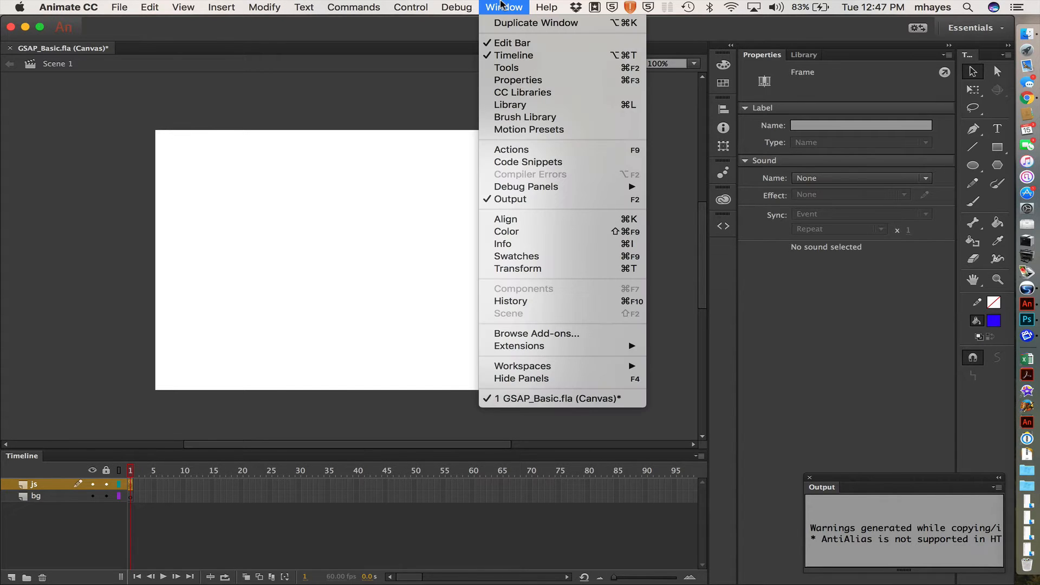
{"action": "left_click", "coordinate": [511, 149]}
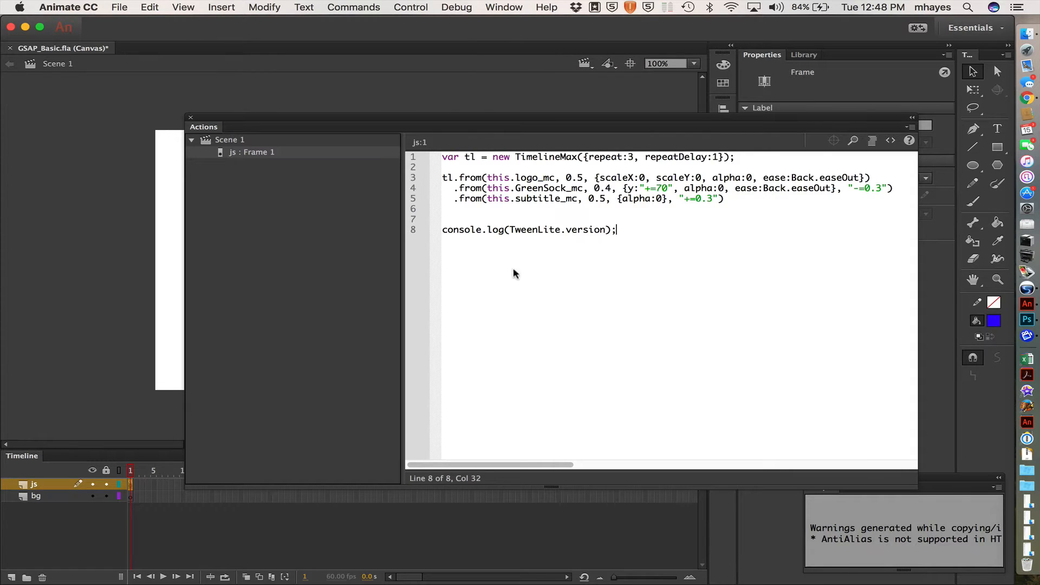
{"action": "left_click_drag", "start_coordinate": [514, 272], "coordinate": [443, 92]}
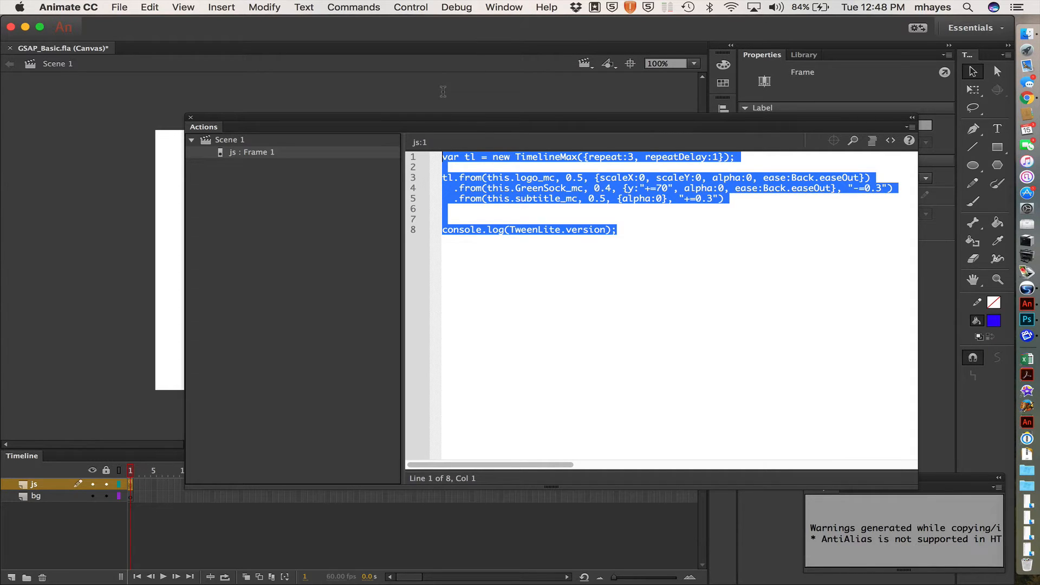
{"action": "key", "text": "BackSpace"}
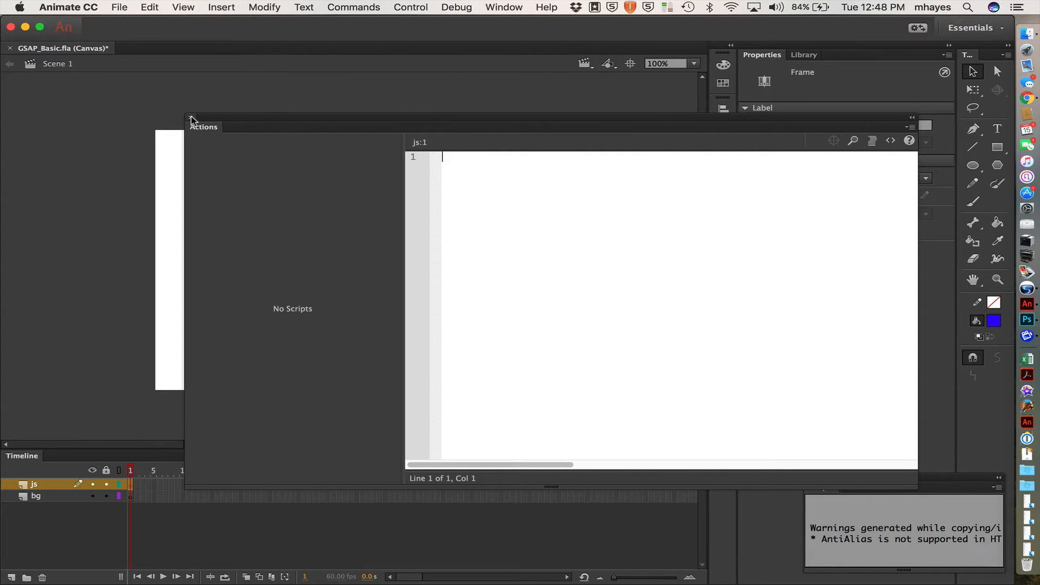
{"action": "left_click_drag", "start_coordinate": [267, 116], "coordinate": [230, 209]}
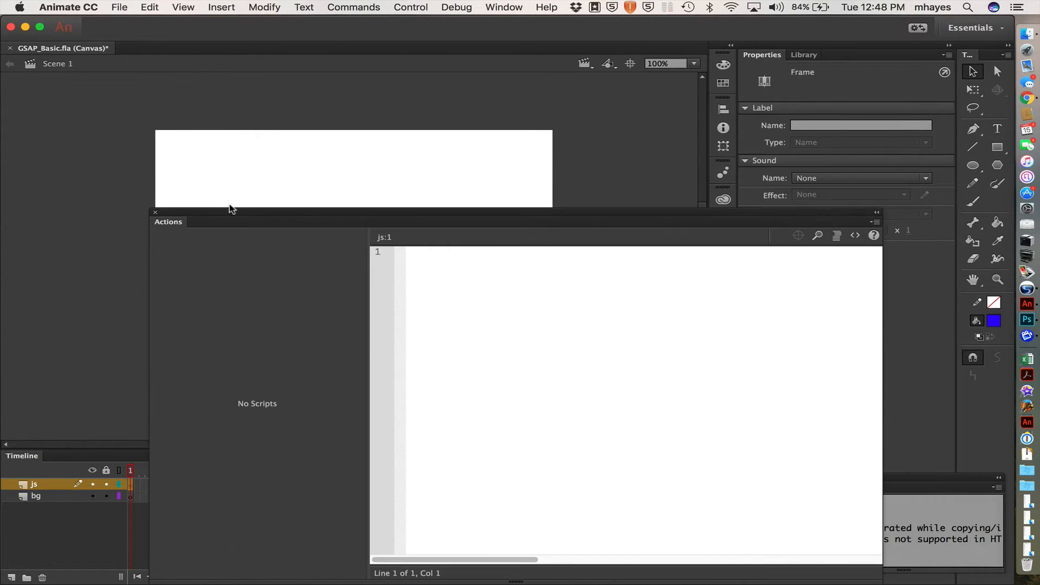
{"action": "left_click_drag", "start_coordinate": [164, 224], "coordinate": [344, 129]}
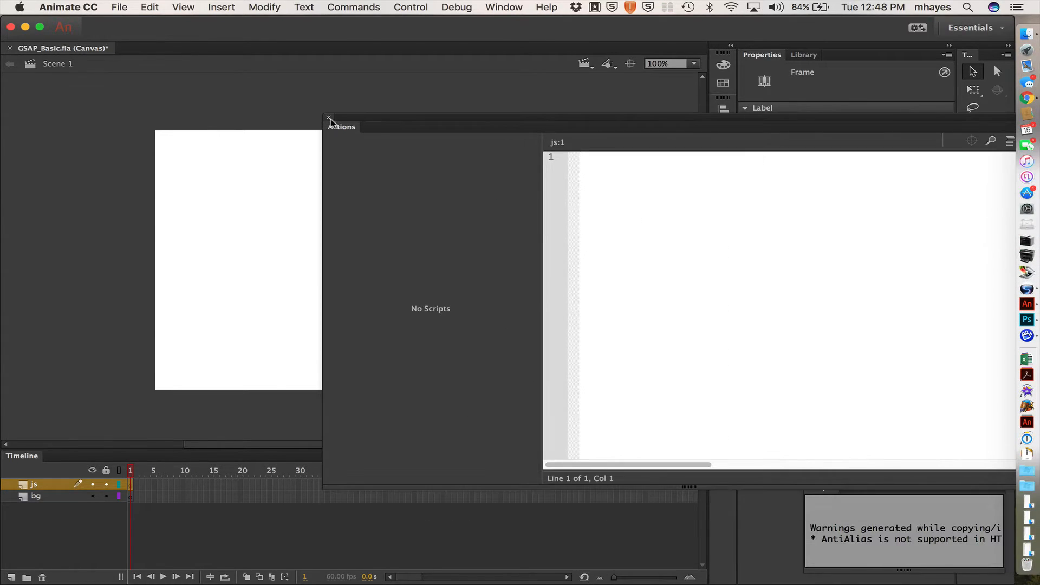
{"action": "left_click", "coordinate": [328, 118]}
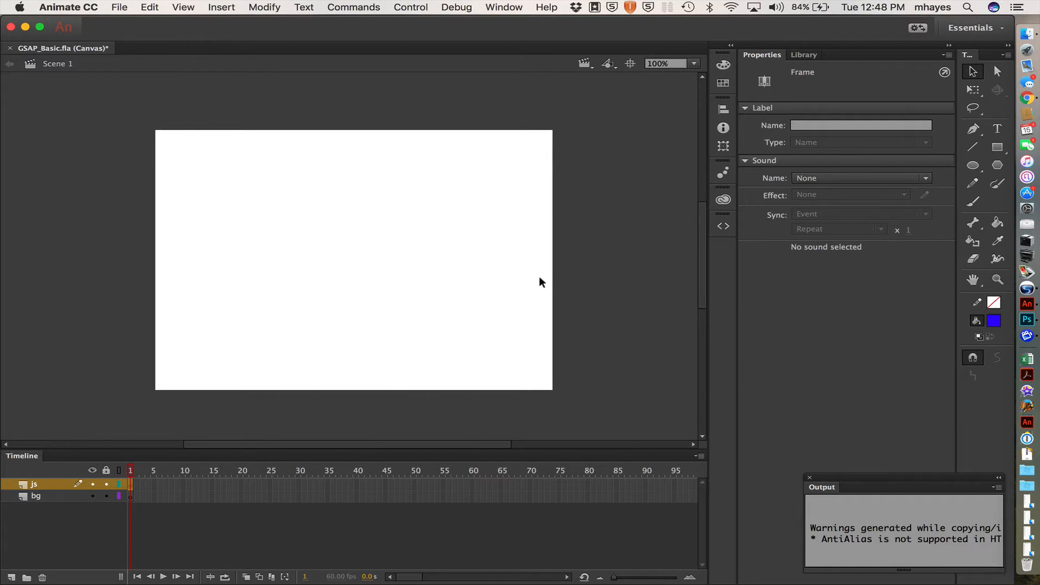
Step: Empty the document's library by deleting subtitle, logo_mc, greensock_mc and the GSAP_Logo_Import.svg folder
{"action": "left_click", "coordinate": [804, 56]}
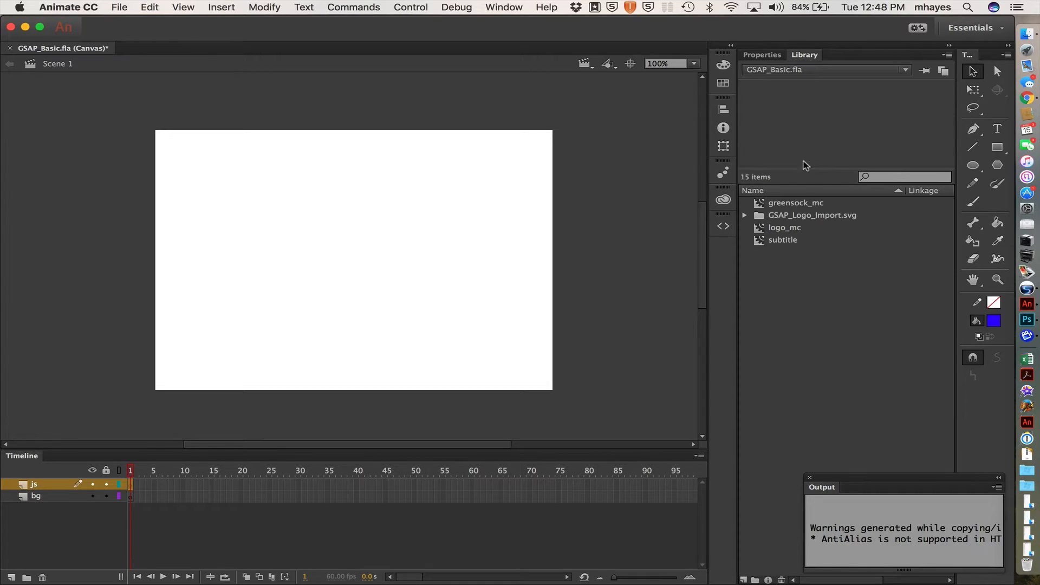
{"action": "left_click", "coordinate": [768, 244]}
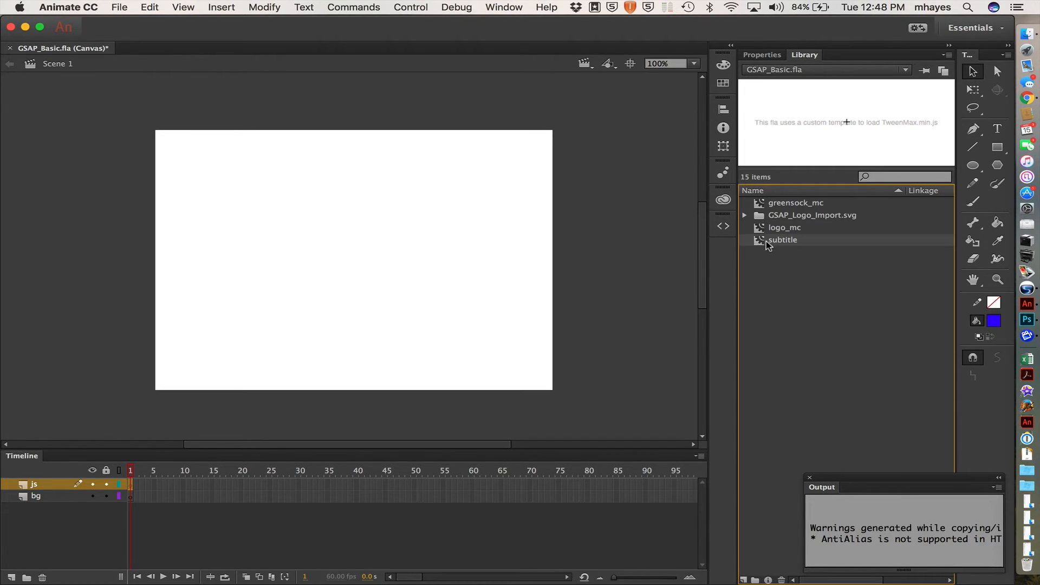
{"action": "key", "text": "Delete"}
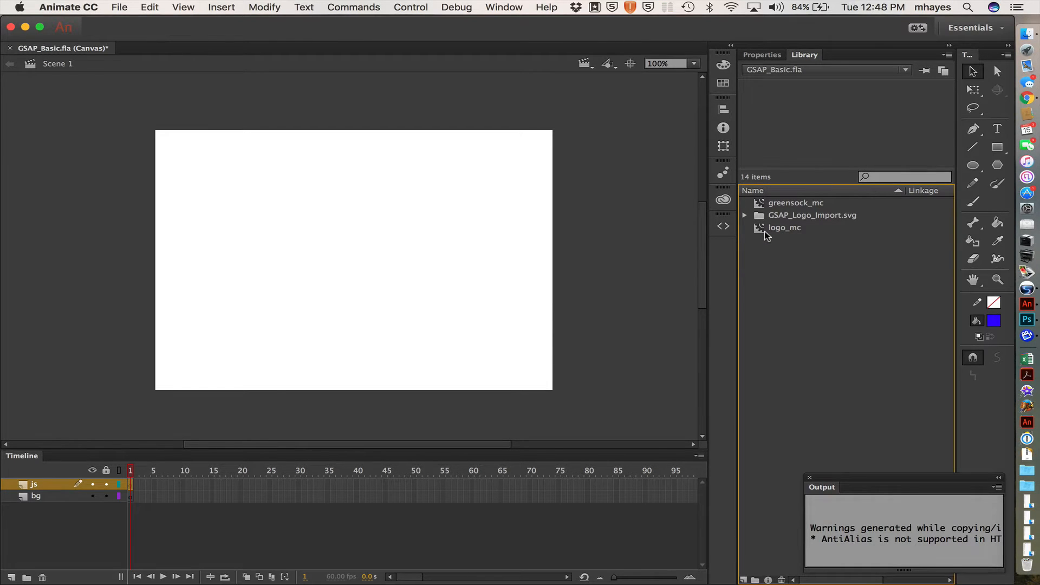
{"action": "left_click", "coordinate": [767, 228]}
{"action": "key", "text": "Delete"}
{"action": "left_click", "coordinate": [763, 204]}
{"action": "key", "text": "Delete"}
{"action": "left_click", "coordinate": [759, 204]}
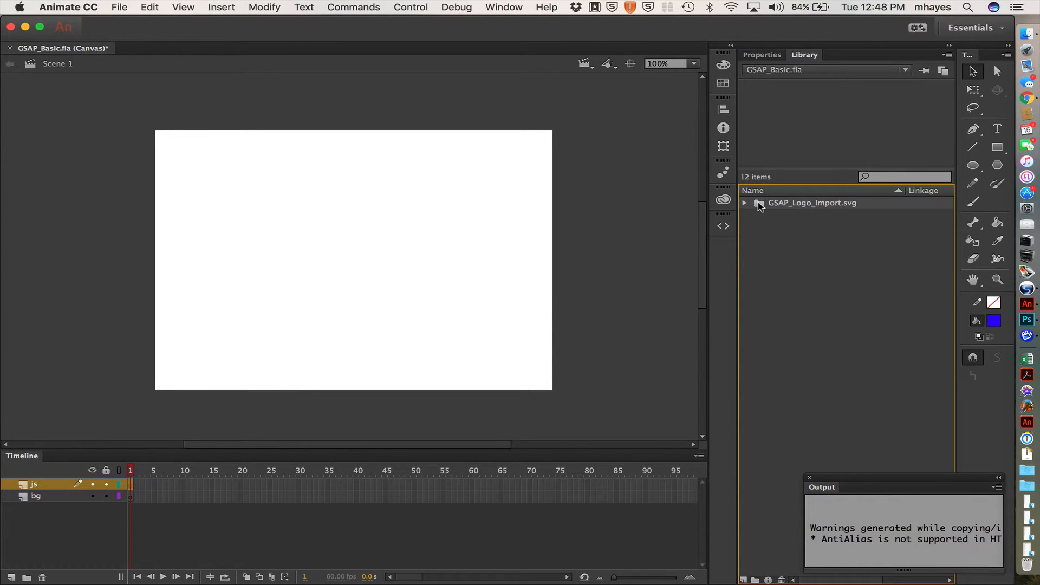
{"action": "key", "text": "Delete"}
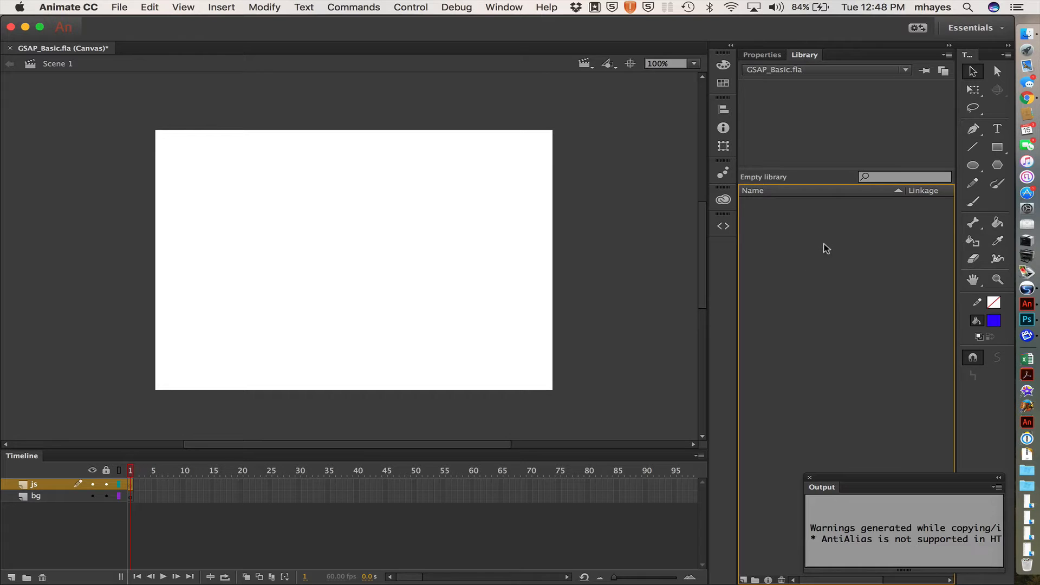
{"action": "left_click", "coordinate": [774, 55]}
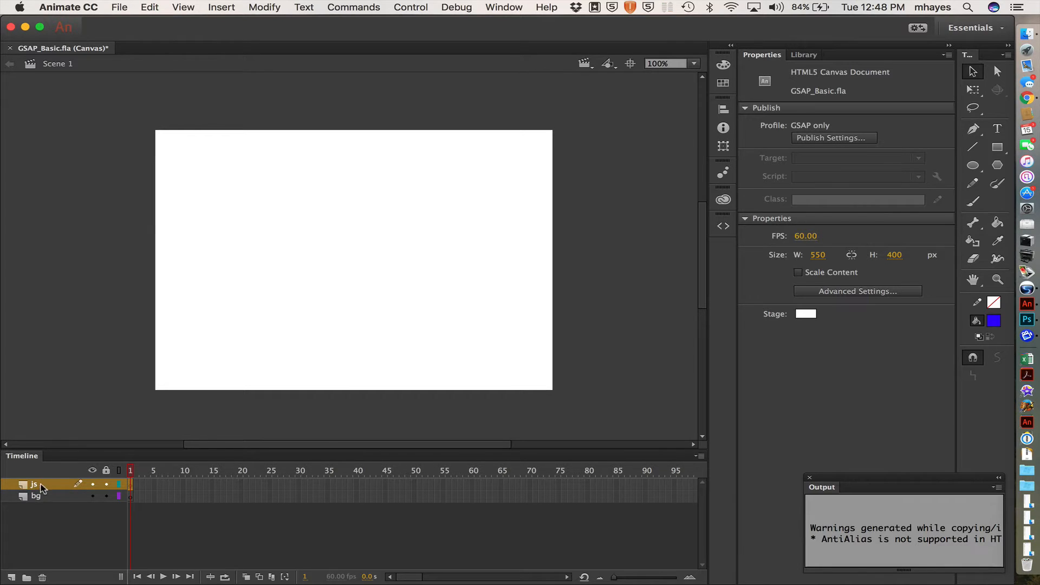
Step: Save the document under the new name chico-slideshow.fla in the gsap-animate folder
{"action": "left_click", "coordinate": [129, 483]}
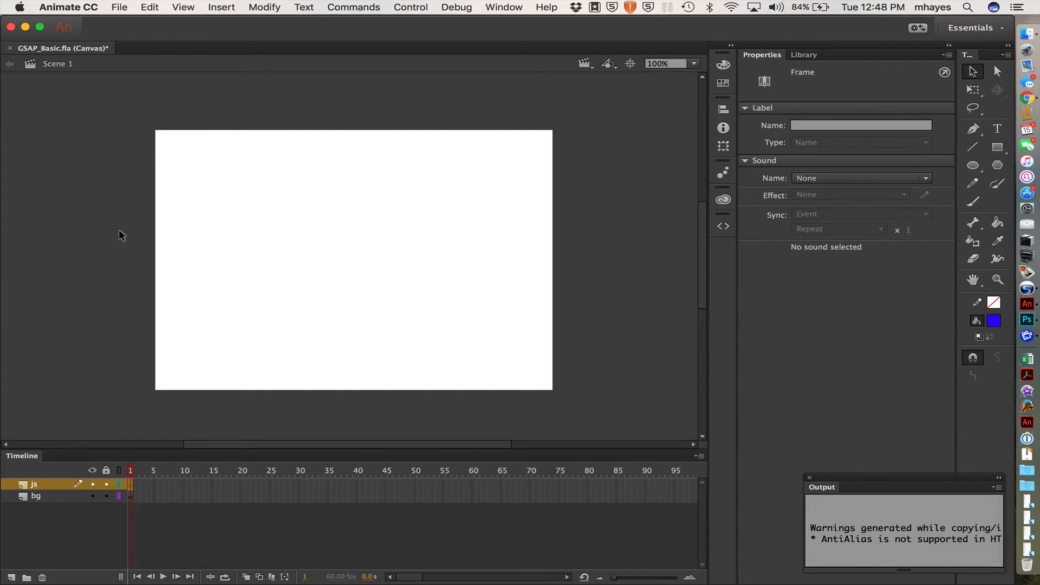
{"action": "left_click", "coordinate": [119, 7]}
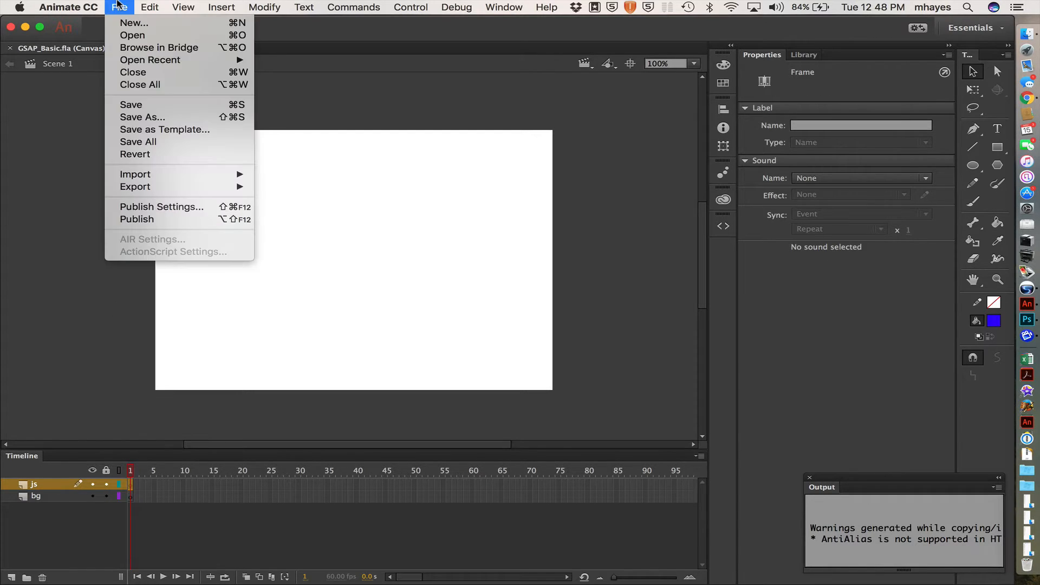
{"action": "left_click", "coordinate": [144, 117]}
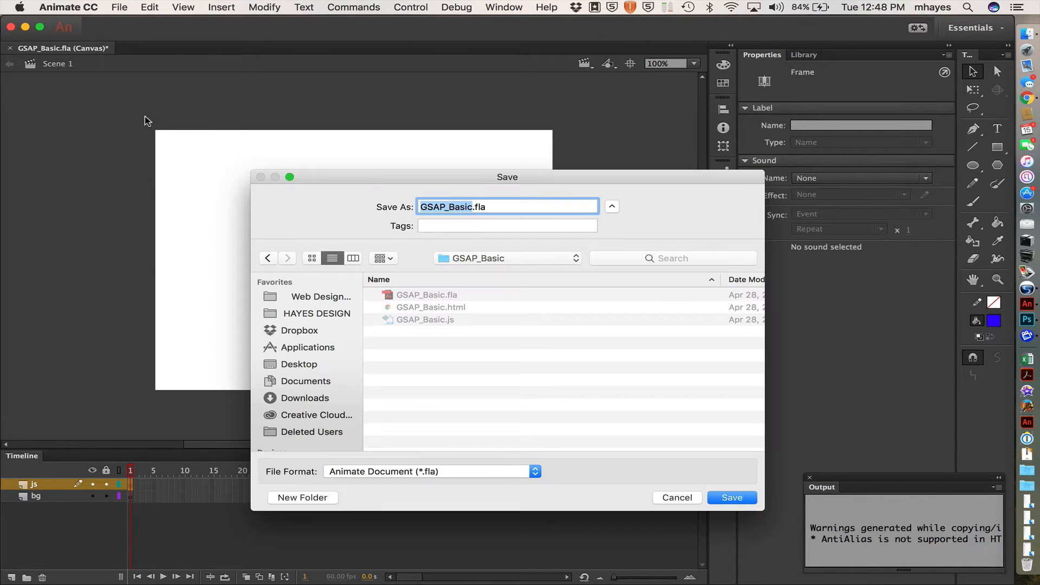
{"action": "type", "text": "chico-slideshow"}
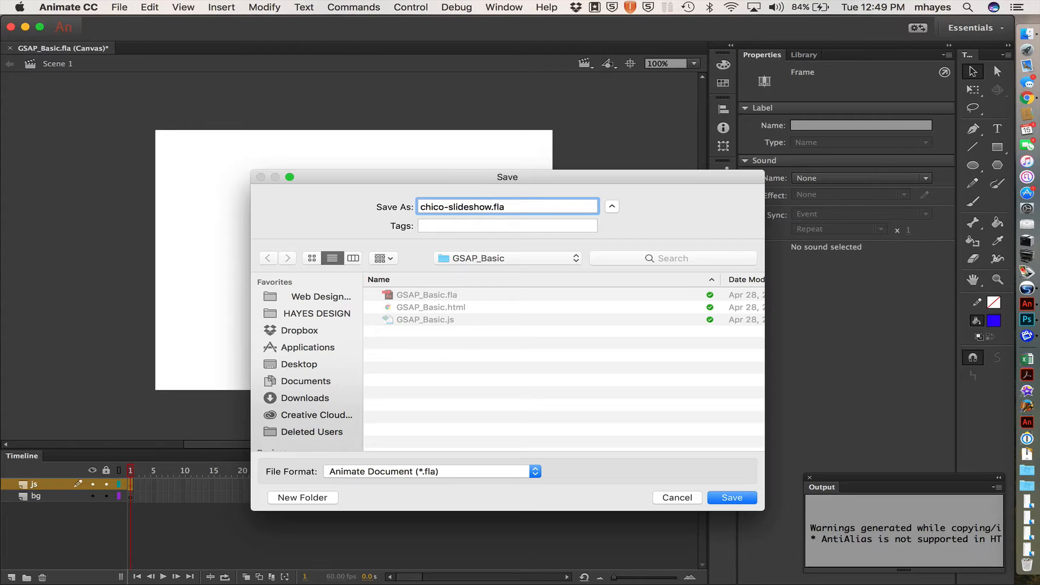
{"action": "left_click", "coordinate": [474, 259]}
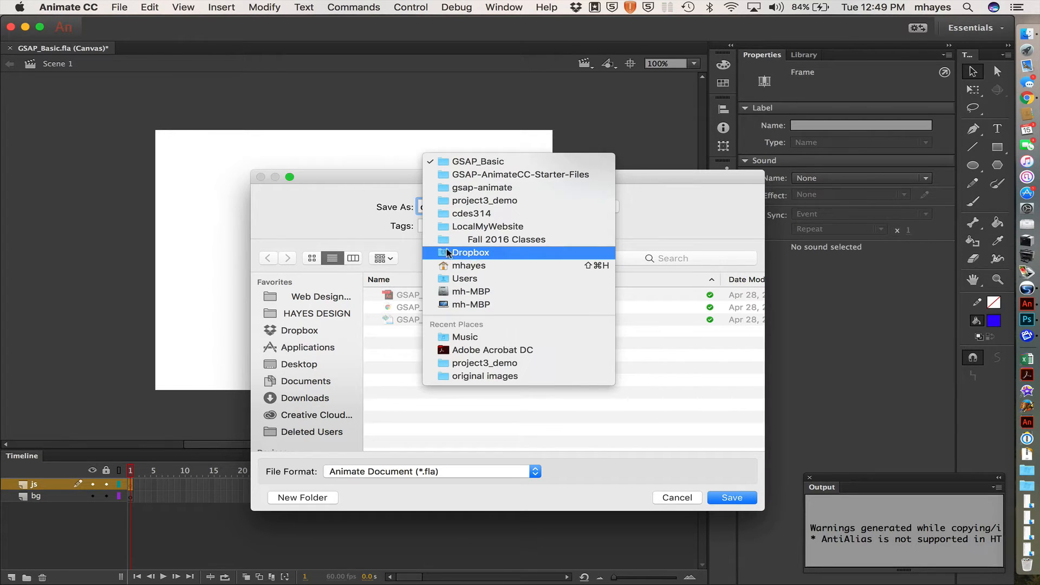
{"action": "left_click", "coordinate": [482, 187]}
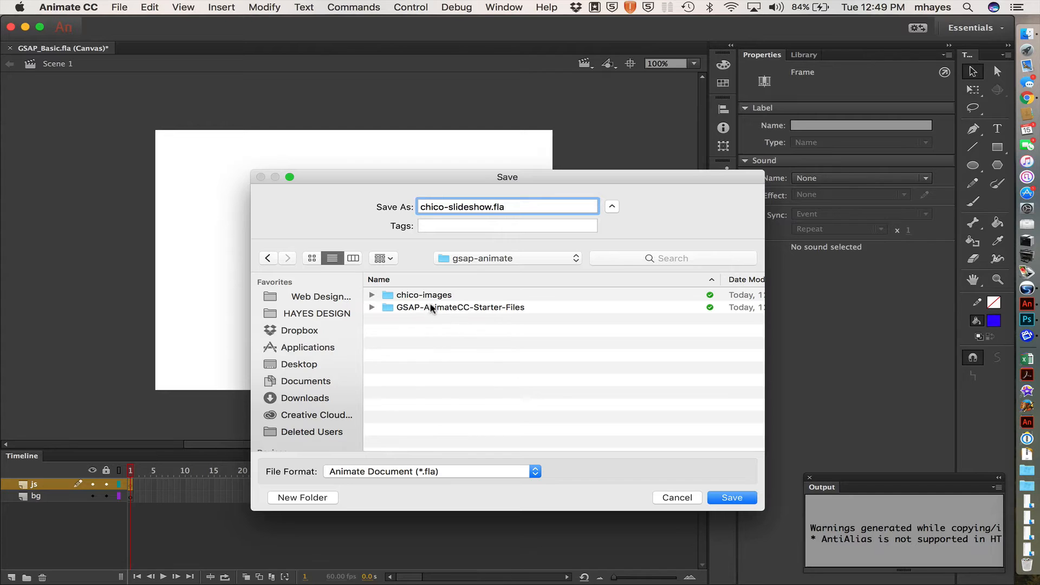
{"action": "left_click", "coordinate": [726, 497]}
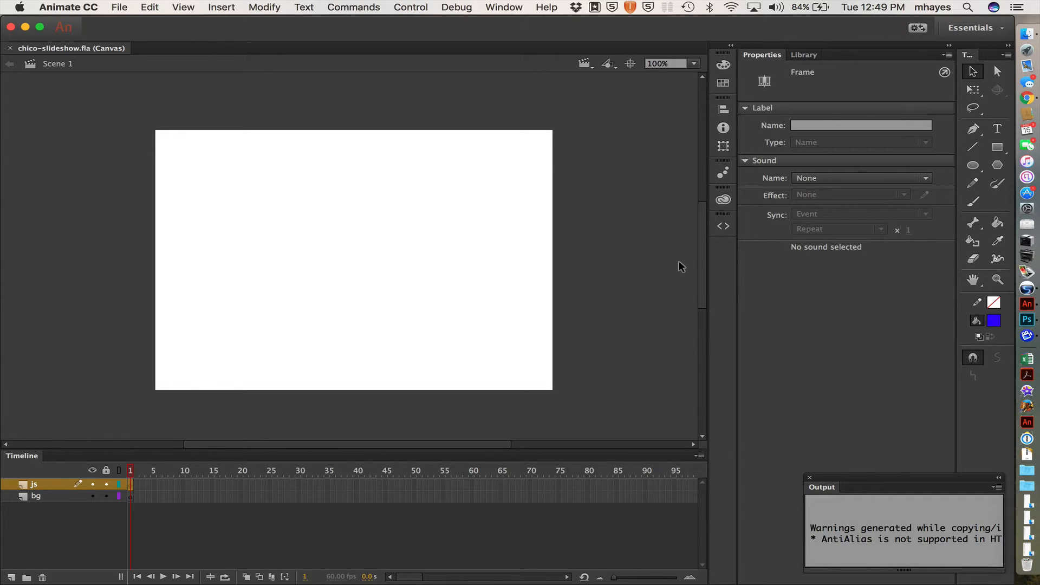
Step: Set the stage size to 600 px wide and 500 px high
{"action": "left_click", "coordinate": [635, 213]}
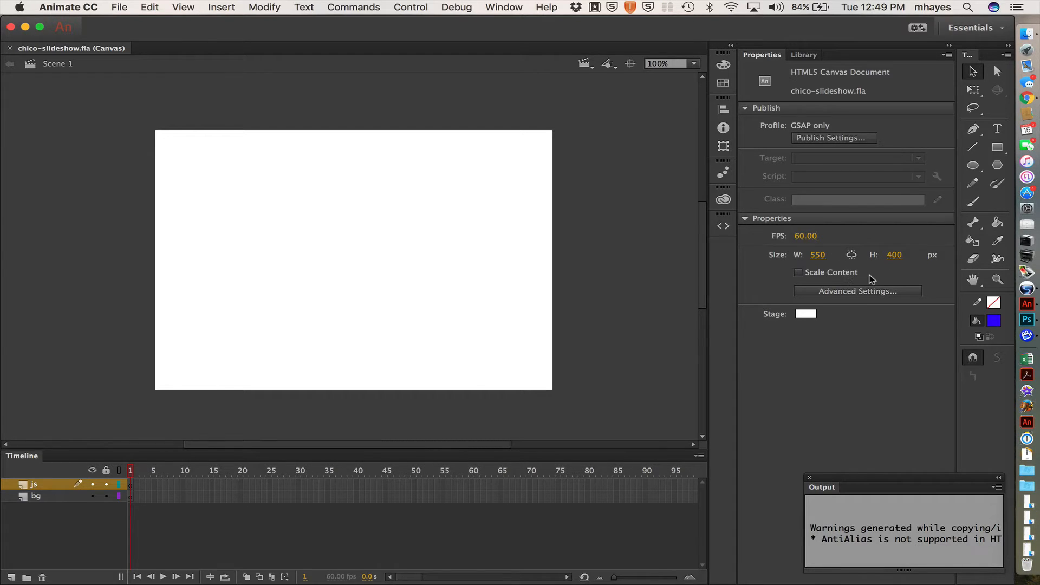
{"action": "left_click", "coordinate": [818, 255]}
{"action": "type", "text": "600"}
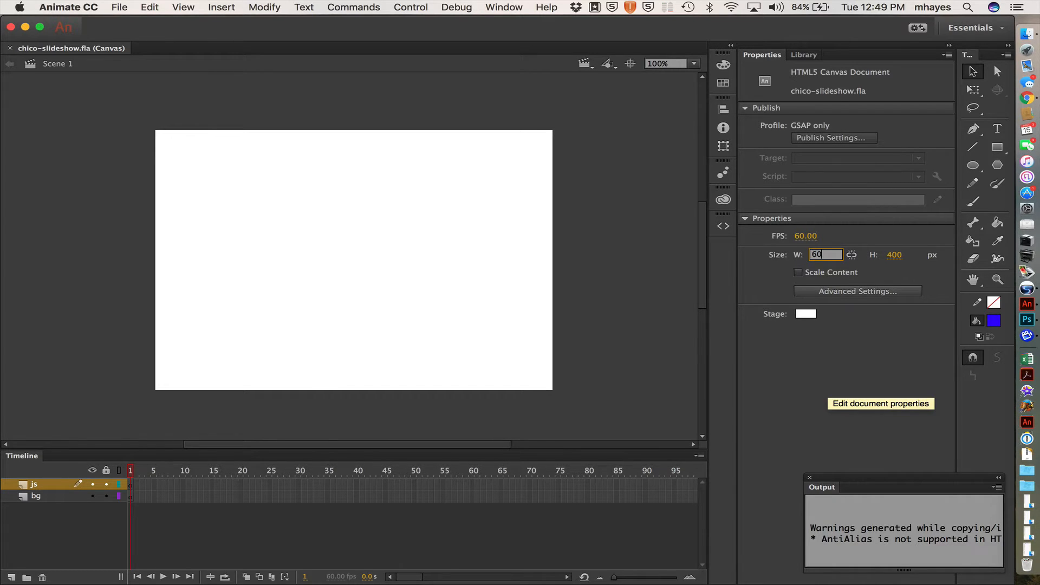
{"action": "key", "text": "Tab"}
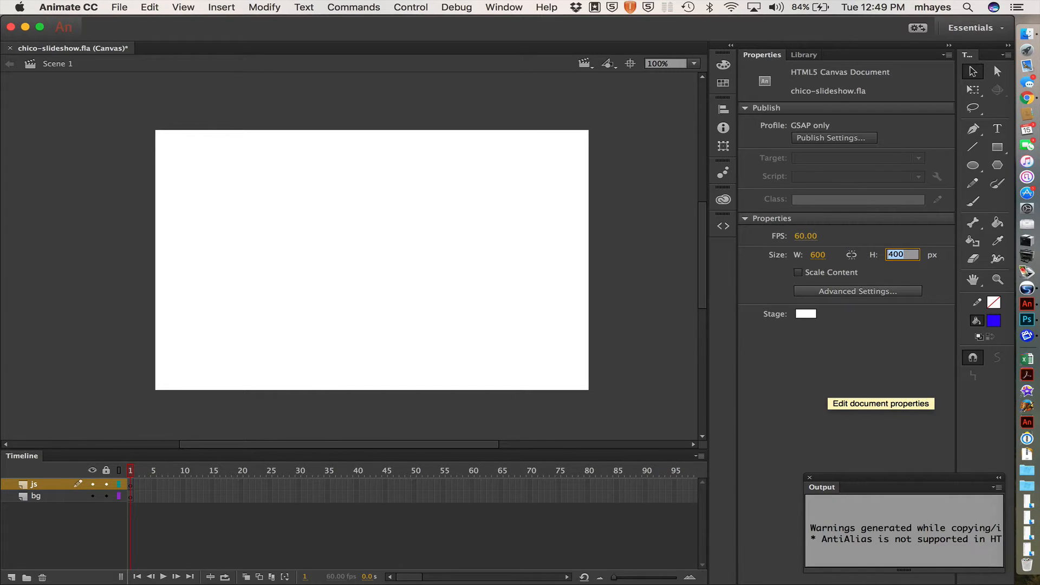
{"action": "type", "text": "500"}
{"action": "key", "text": "Tab"}
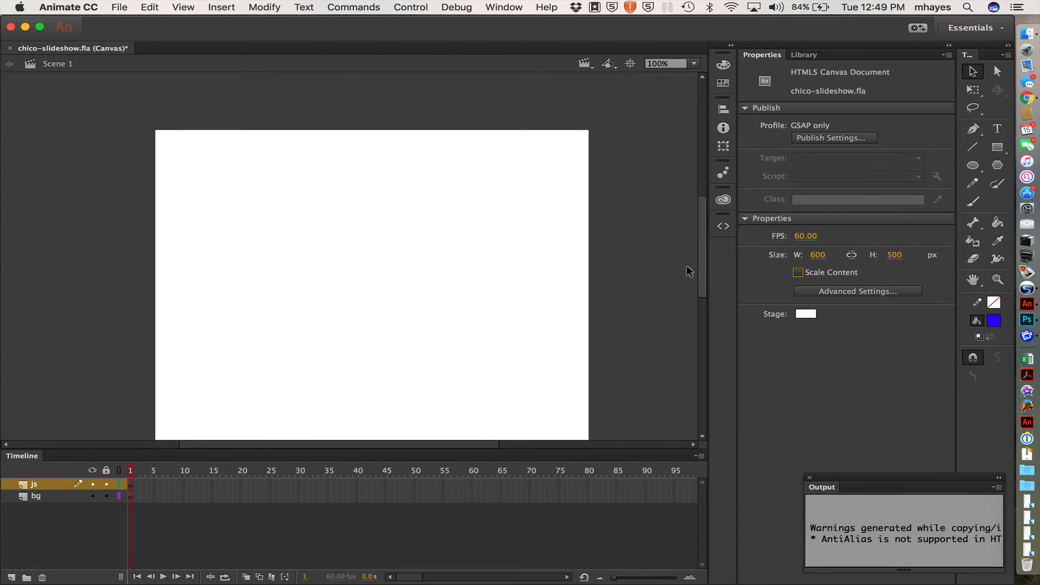
{"action": "scroll", "coordinate": [652, 251], "scroll_direction": "down", "scroll_amount": 2}
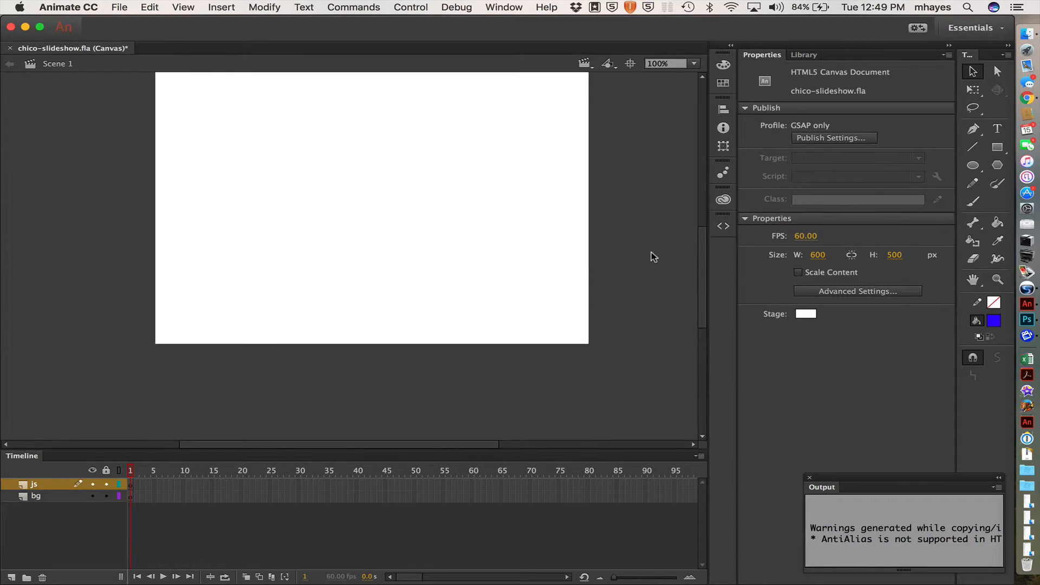
{"action": "scroll", "coordinate": [651, 252], "scroll_direction": "up", "scroll_amount": 5}
{"action": "left_click", "coordinate": [629, 64]}
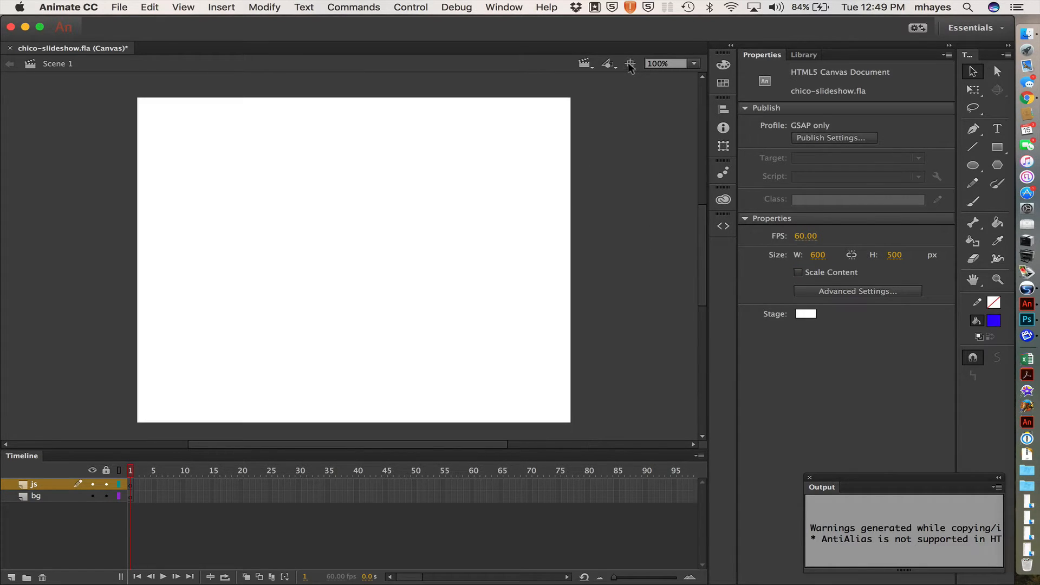
Step: Save chico-slideshow.fla, then switch to Finder and select the original-images folder inside chico-images
{"action": "key", "text": "super+s"}
{"action": "key", "text": "super+h"}
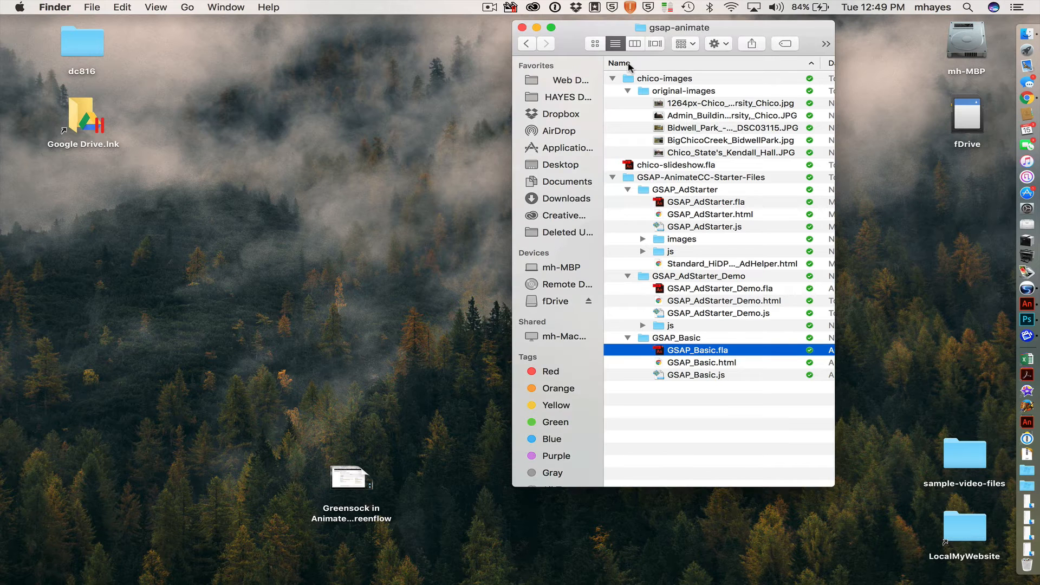
{"action": "left_click", "coordinate": [650, 415]}
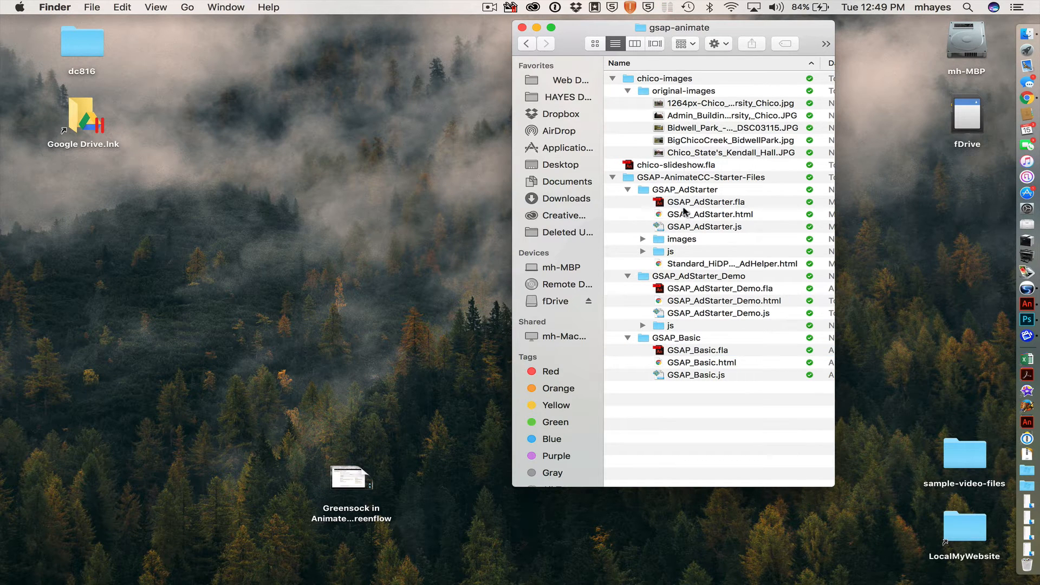
{"action": "left_click", "coordinate": [650, 91]}
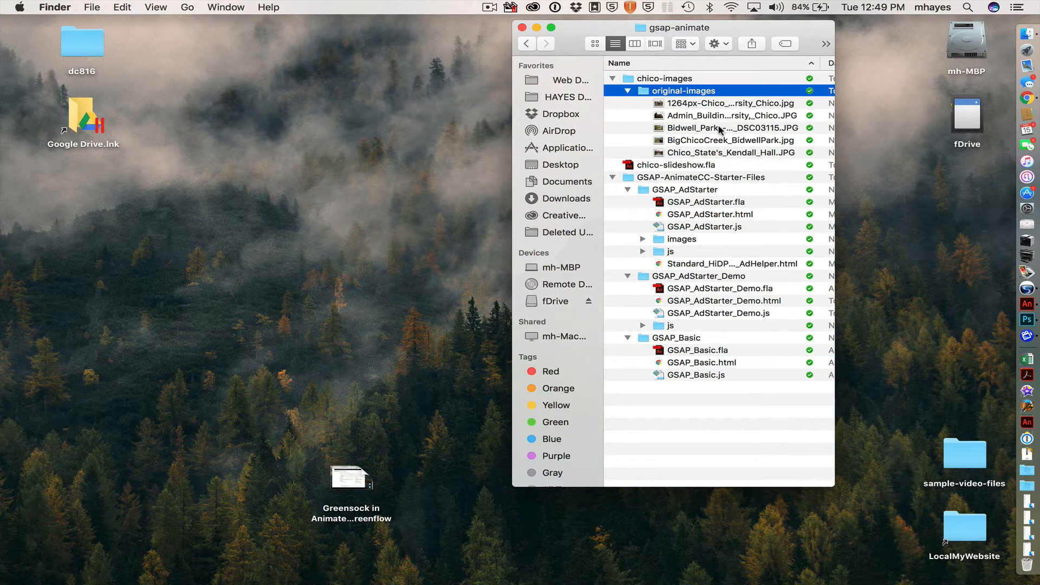
Step: Preview the photos in the original-images folder to choose pictures for the slideshow
{"action": "left_click", "coordinate": [692, 103]}
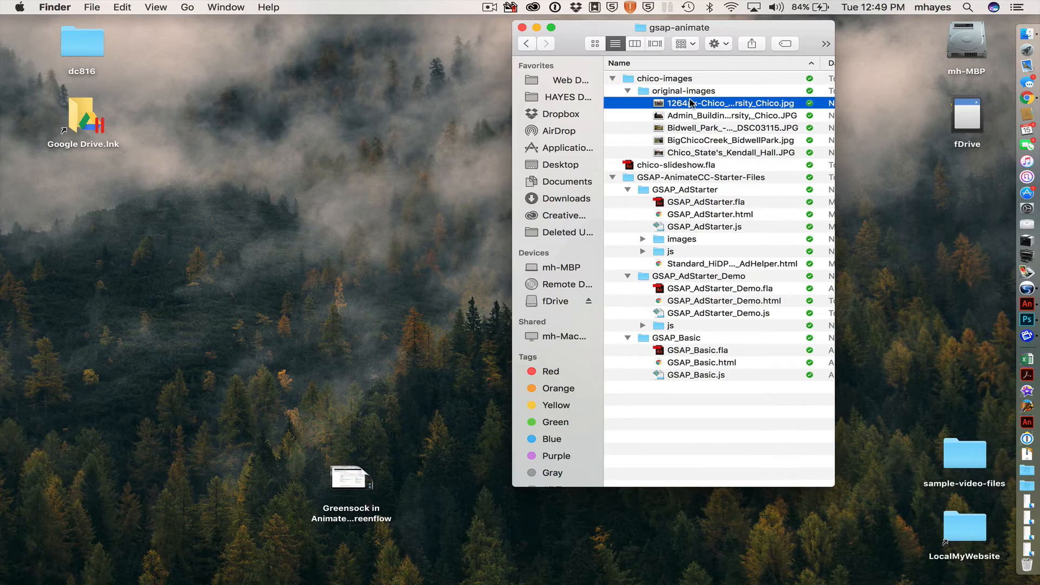
{"action": "key", "text": "space"}
{"action": "key", "text": "Down"}
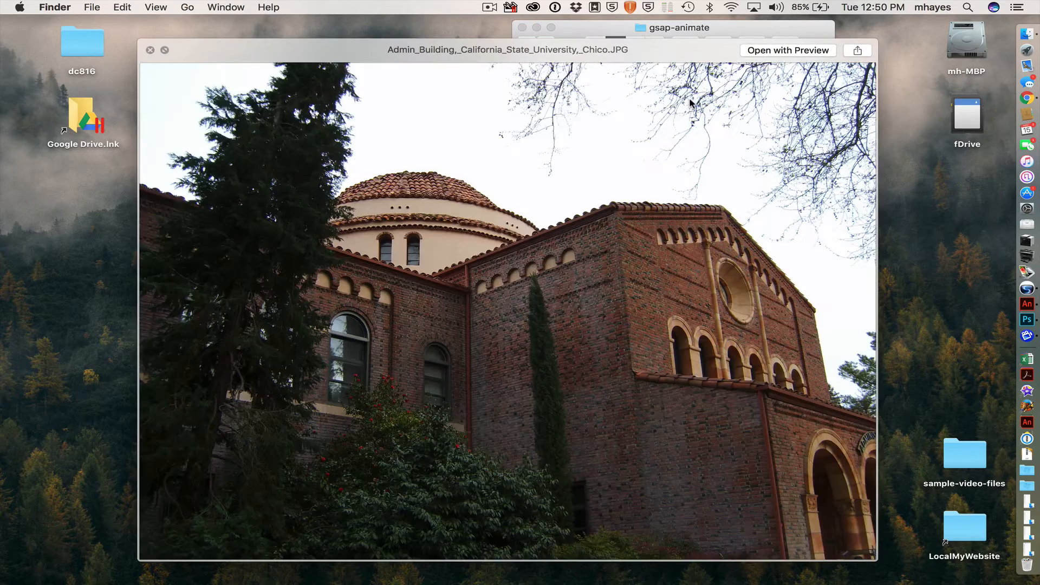
{"action": "key", "text": "Down"}
{"action": "key", "text": "Down"}
{"action": "key", "text": "Down"}
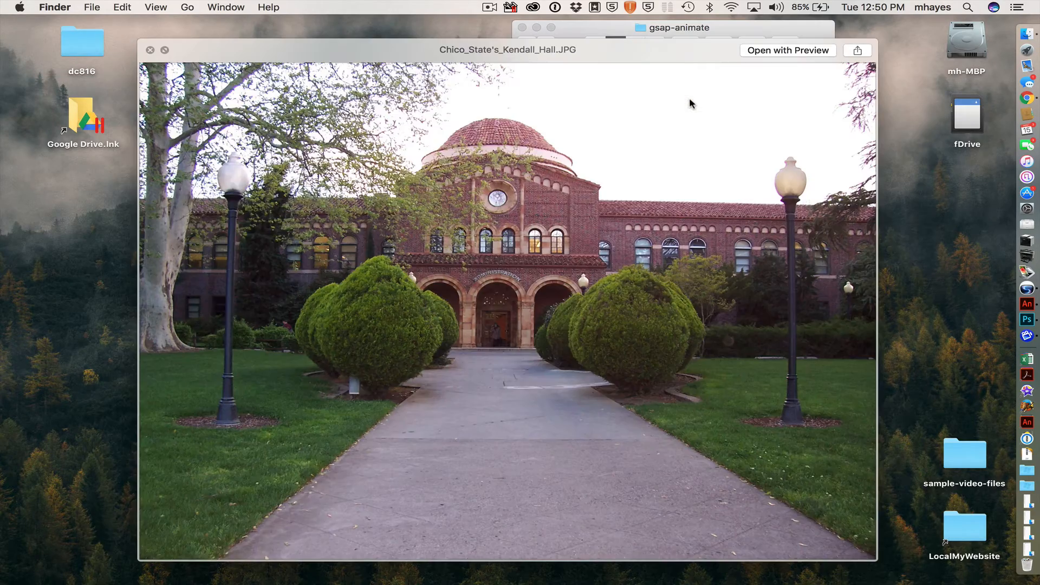
{"action": "key", "text": "Down"}
{"action": "key", "text": "space"}
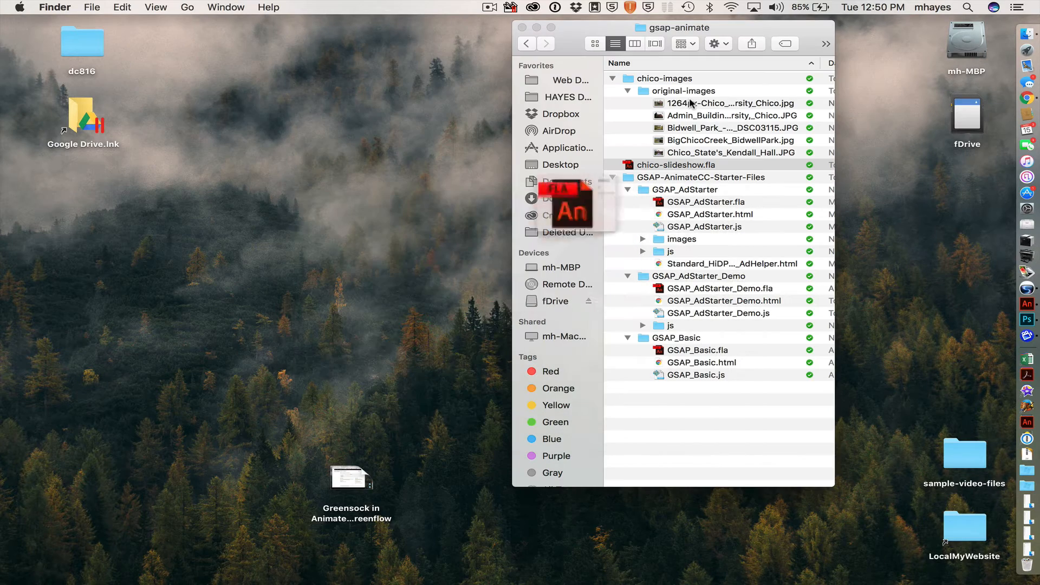
{"action": "key", "text": "Up"}
{"action": "key", "text": "Up"}
{"action": "key", "text": "Up"}
{"action": "key", "text": "Up"}
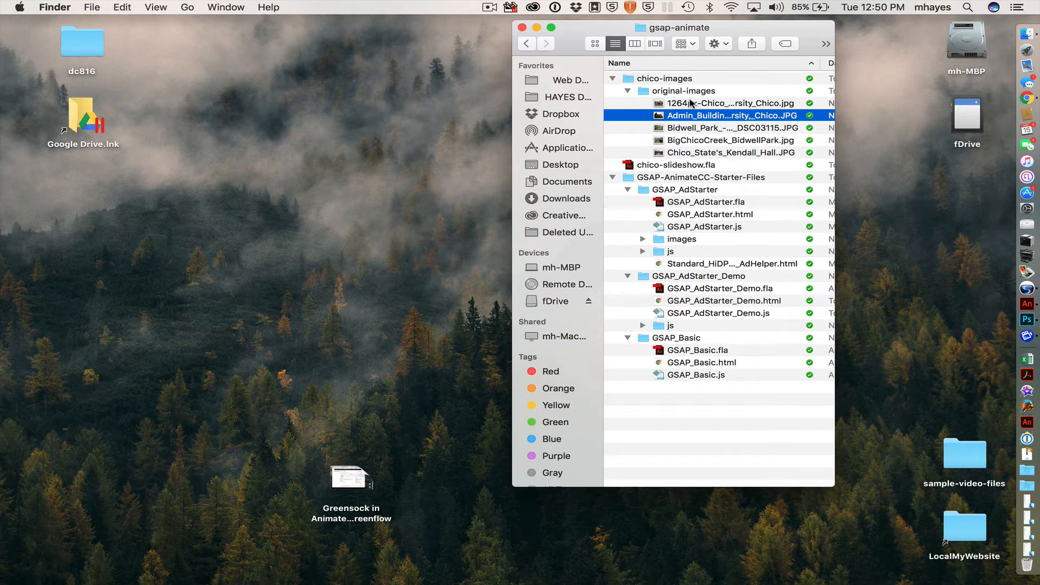
{"action": "key", "text": "space"}
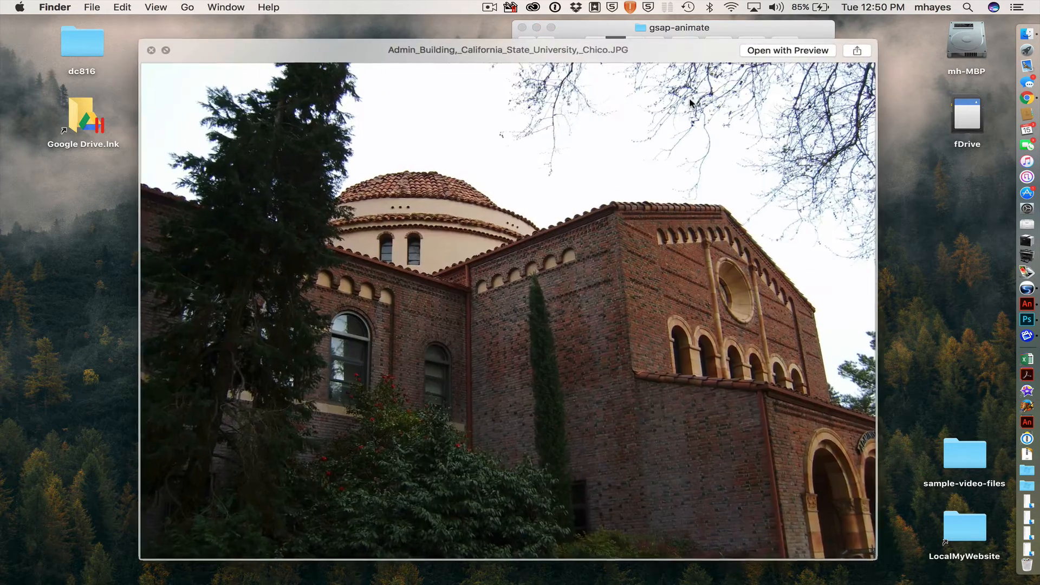
{"action": "key", "text": "Down"}
{"action": "key", "text": "space"}
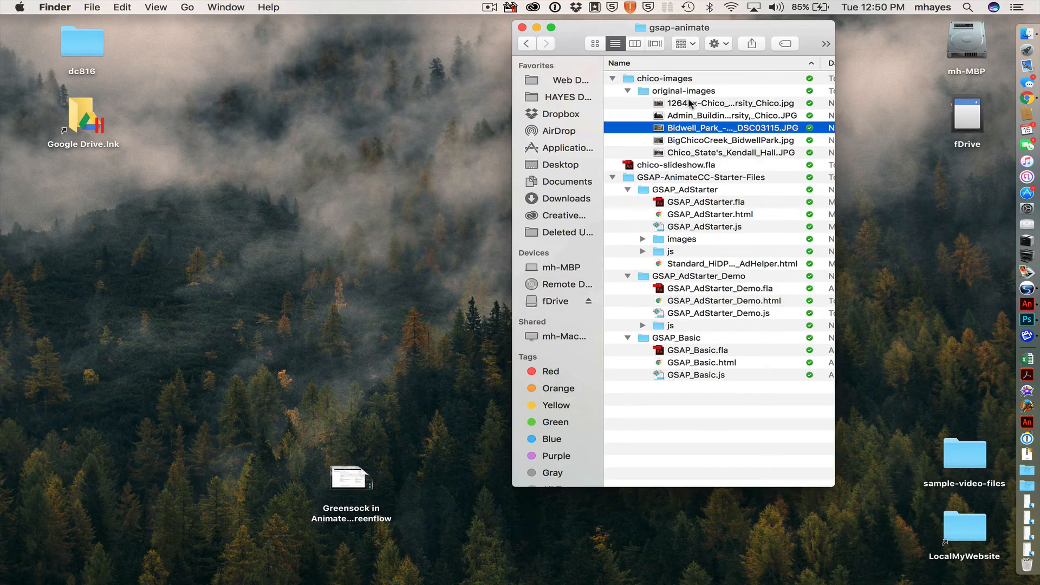
Step: Open the Admin_Building and Bidwell_Park photos together in Photoshop and enlarge the document window
{"action": "left_click", "coordinate": [669, 116], "text": "shift"}
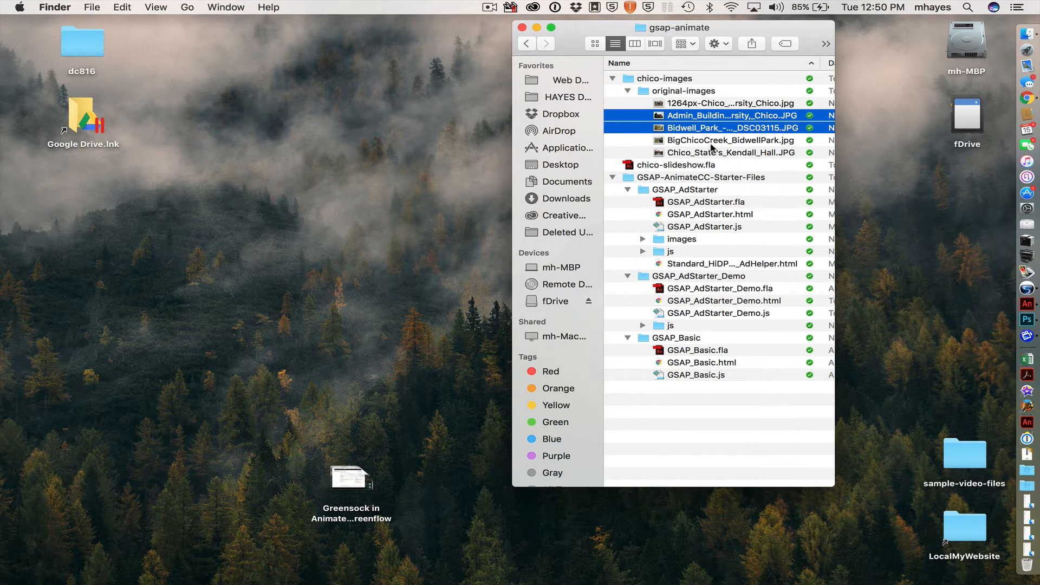
{"action": "left_click_drag", "start_coordinate": [660, 119], "coordinate": [1027, 322]}
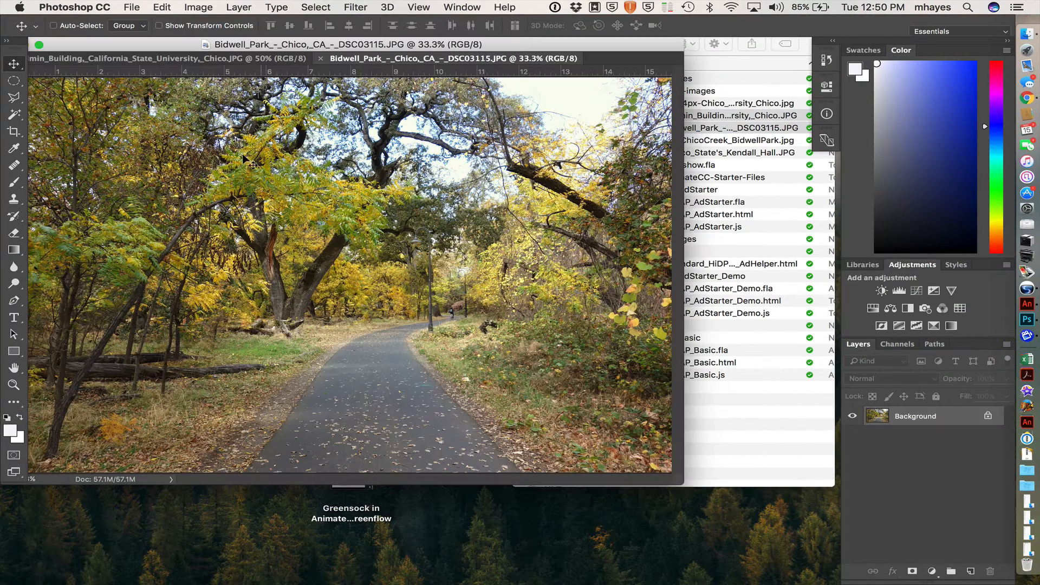
{"action": "left_click_drag", "start_coordinate": [676, 480], "coordinate": [810, 584]}
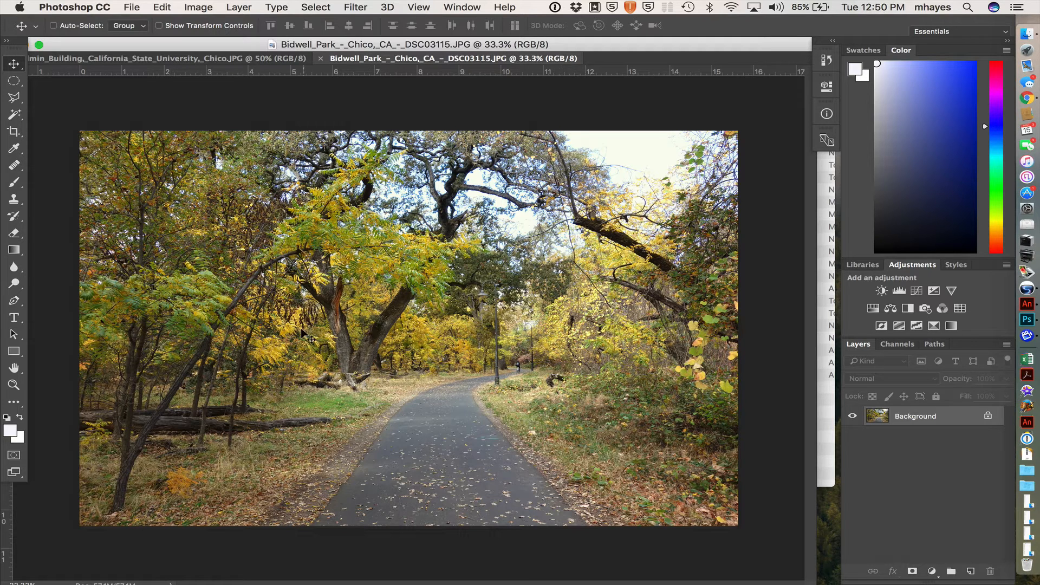
Step: Set the Crop tool to a width of 600 px, a height of 500 px and a resolution of 72 px/in
{"action": "left_click", "coordinate": [15, 134]}
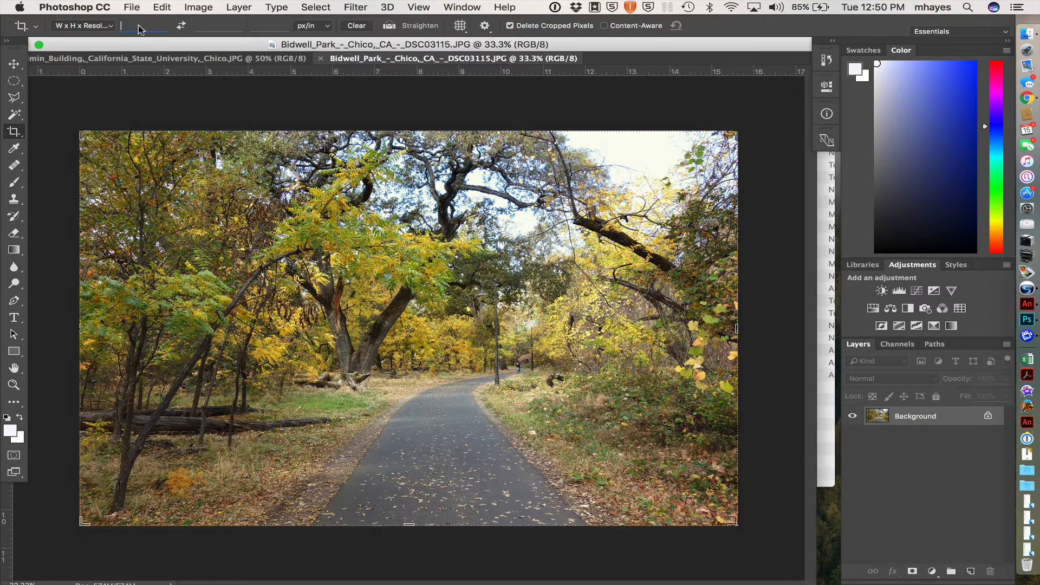
{"action": "type", "text": "60"}
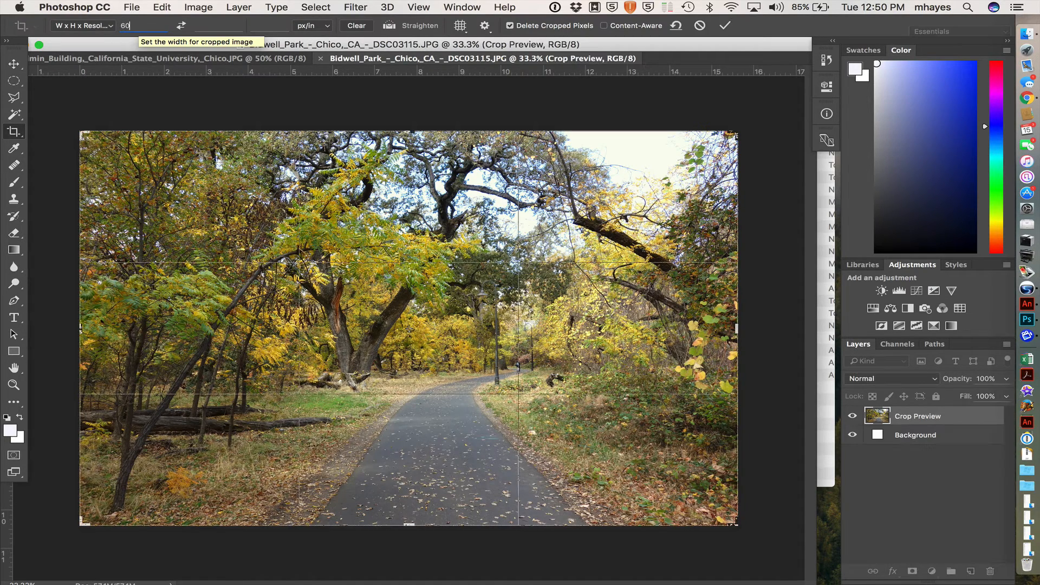
{"action": "type", "text": "0 px"}
{"action": "key", "text": "Tab"}
{"action": "type", "text": "500px"}
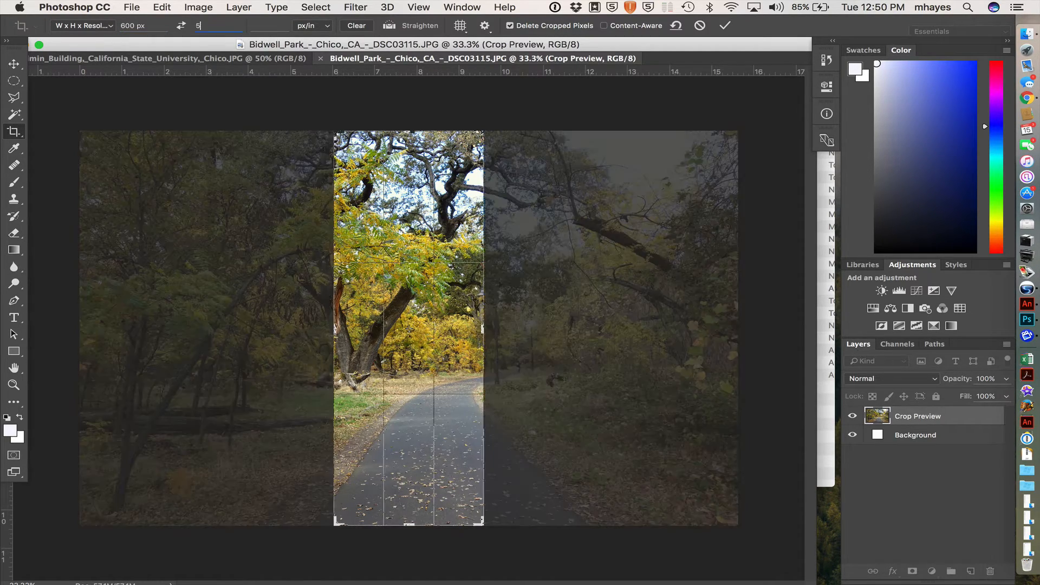
{"action": "key", "text": "Tab"}
{"action": "type", "text": "72"}
{"action": "key", "text": "Tab"}
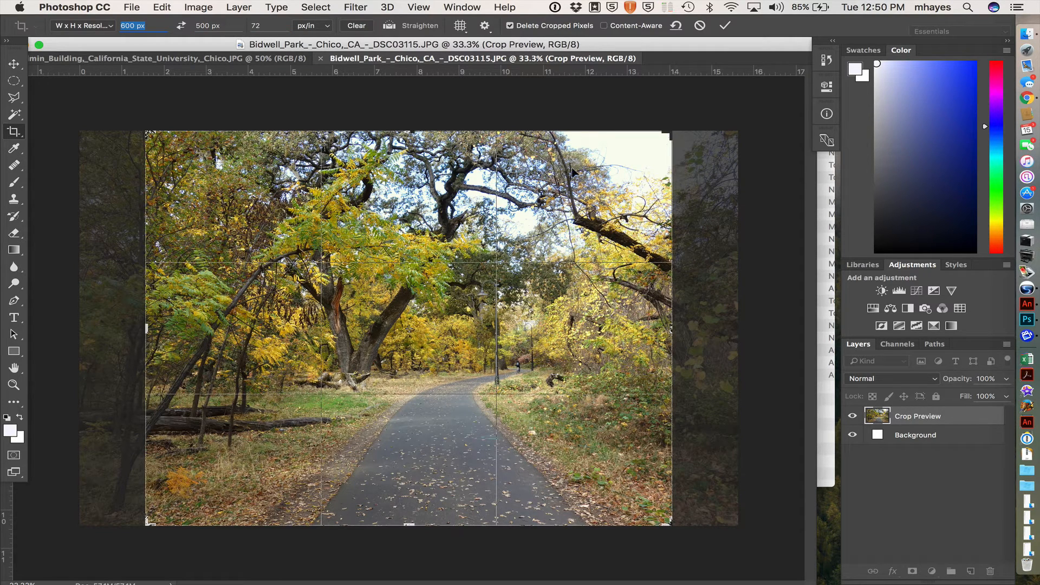
Step: Crop the Bidwell Park photo to the 600 by 500 px frame, shifted to keep the photo's left part
{"action": "left_click", "coordinate": [671, 135]}
{"action": "left_click_drag", "start_coordinate": [632, 177], "coordinate": [694, 178]}
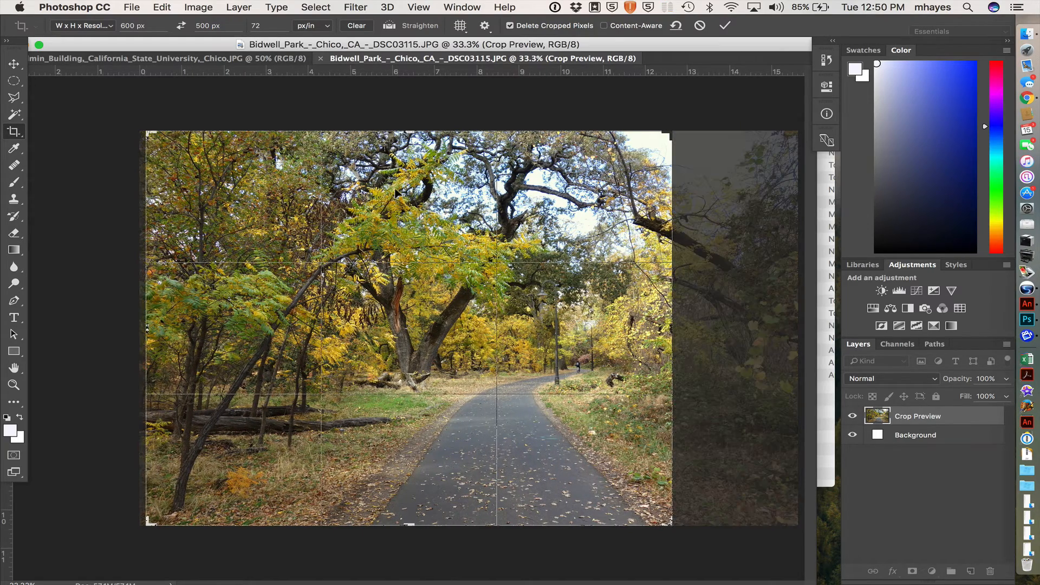
{"action": "key", "text": "Return"}
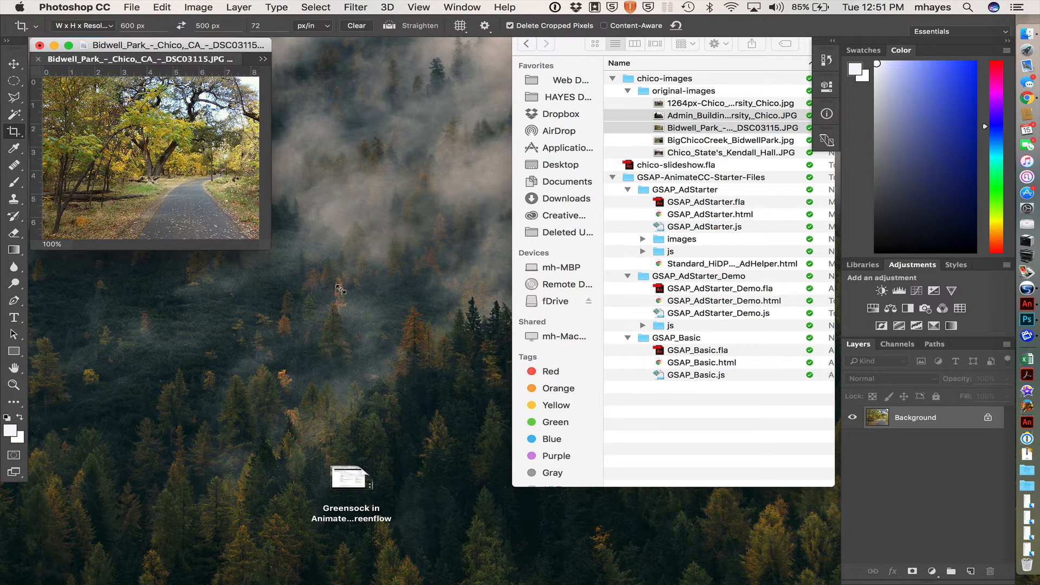
{"action": "left_click_drag", "start_coordinate": [340, 289], "coordinate": [778, 584]}
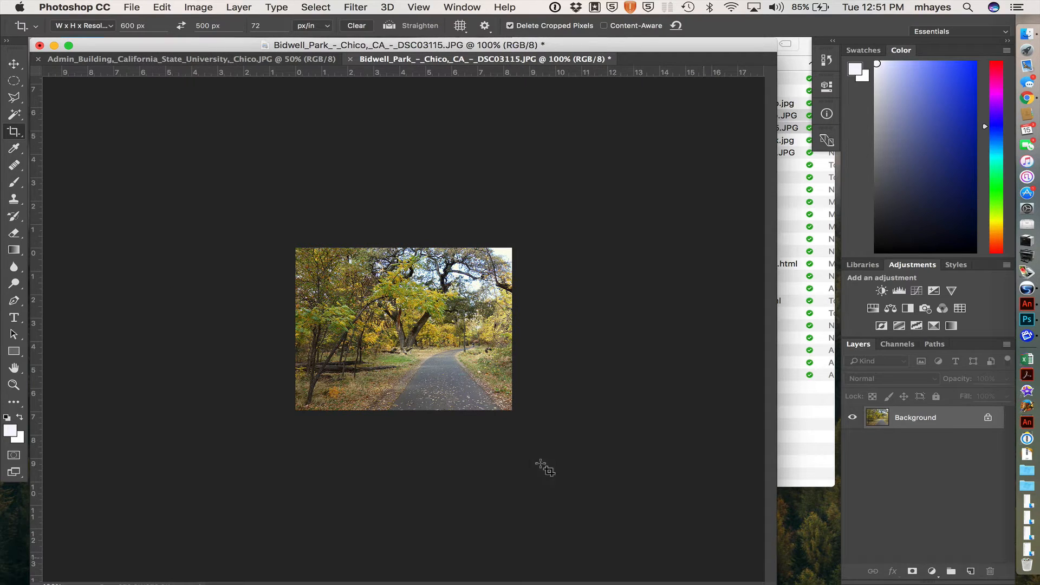
Step: Save the cropped park photo as bidwell.jpg in the chico-images folder, as a JPEG with quality 9
{"action": "left_click", "coordinate": [131, 7]}
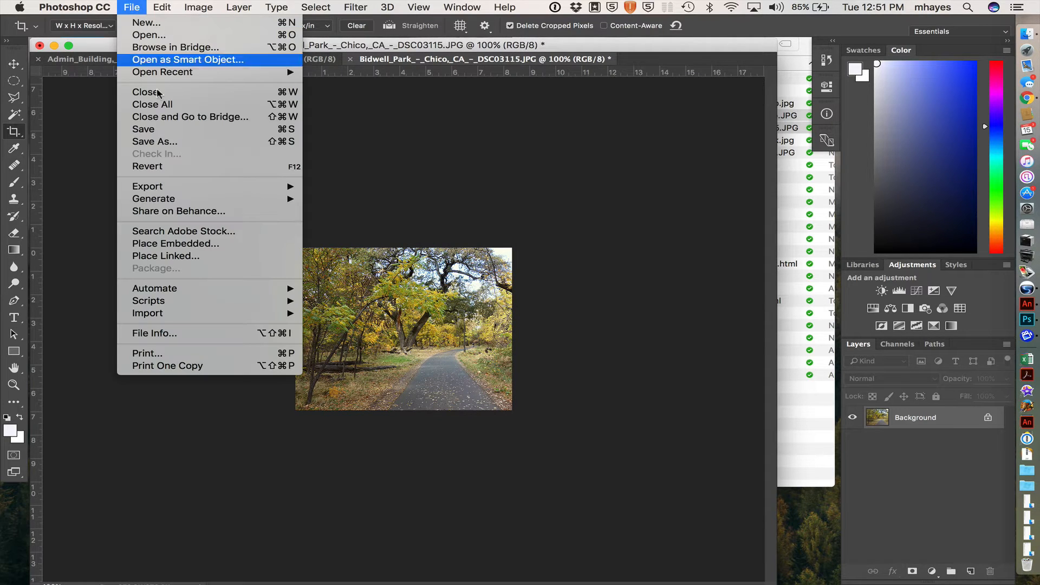
{"action": "left_click", "coordinate": [158, 142]}
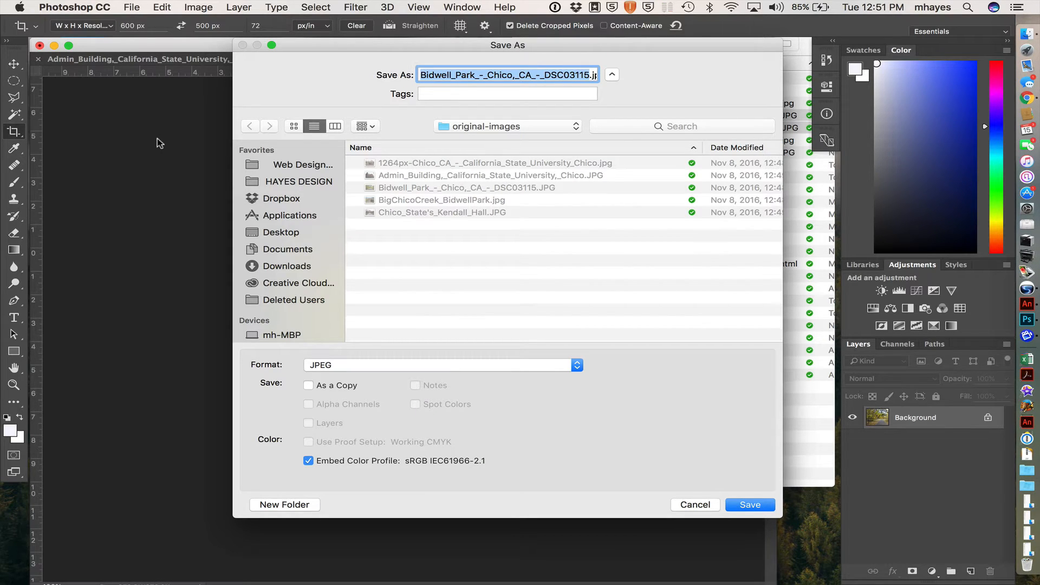
{"action": "type", "text": "bidwell.jpg"}
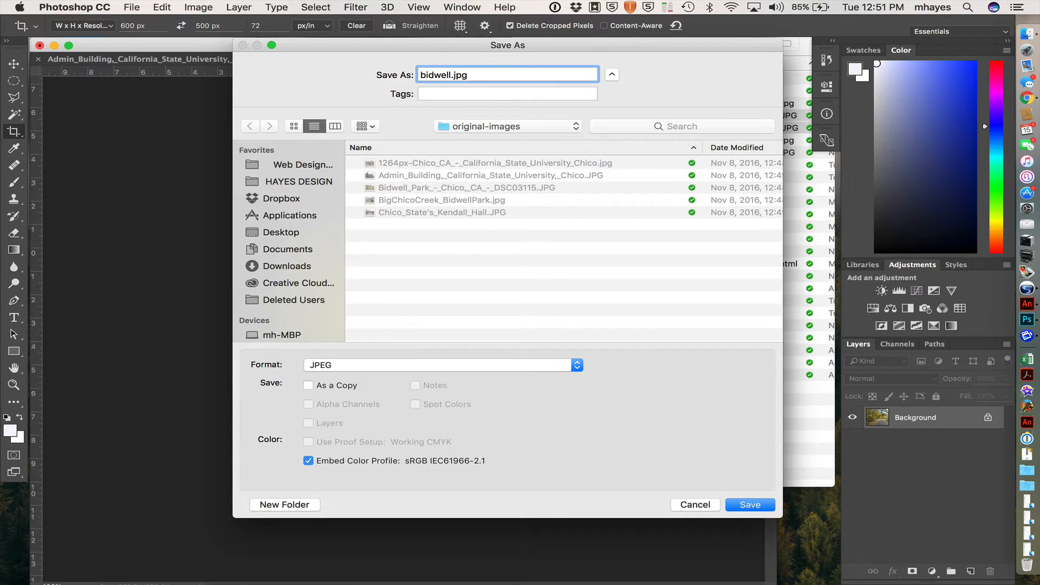
{"action": "left_click", "coordinate": [480, 126]}
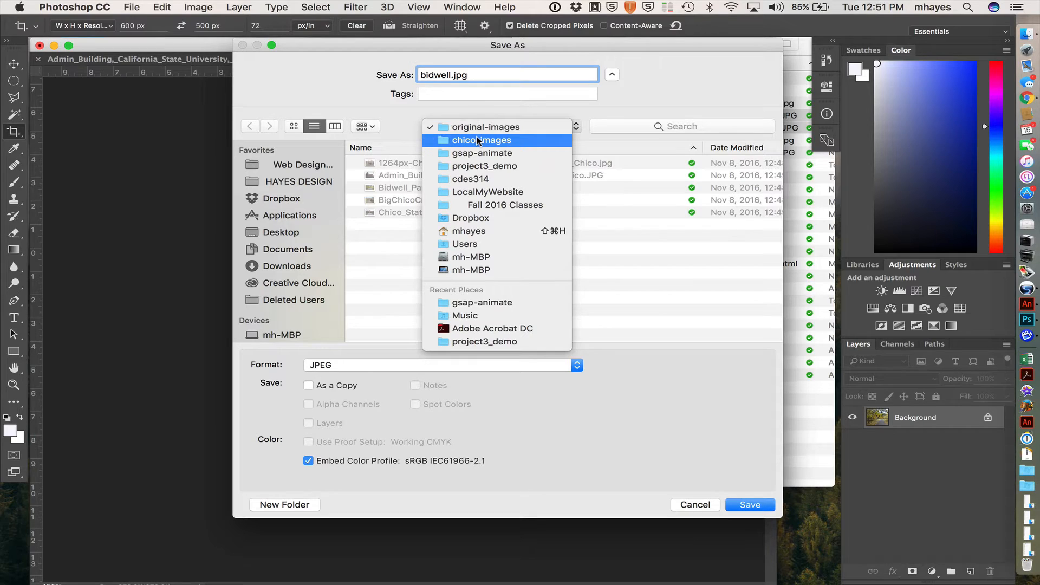
{"action": "left_click", "coordinate": [479, 140]}
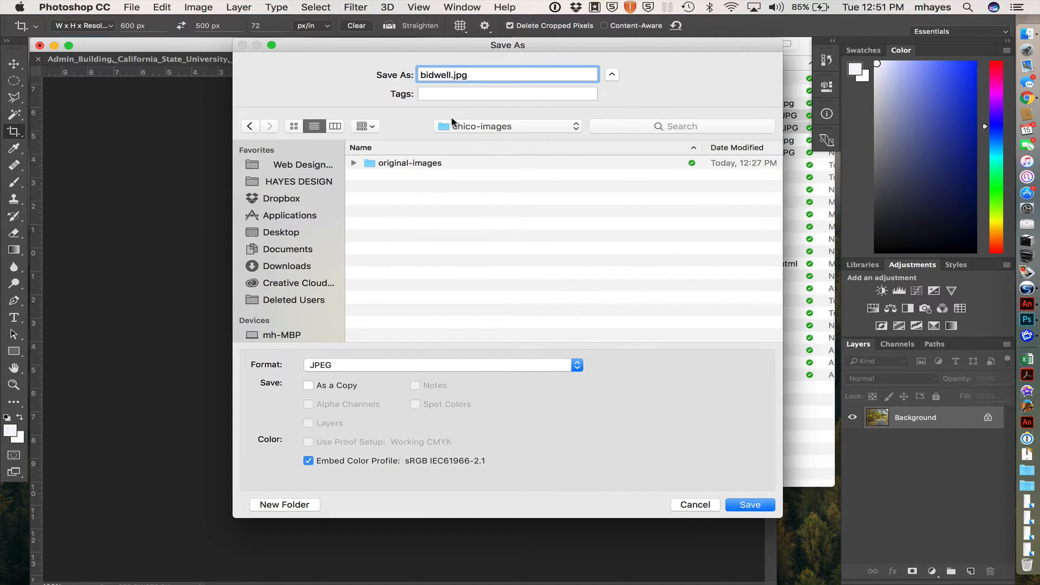
{"action": "left_click", "coordinate": [739, 505]}
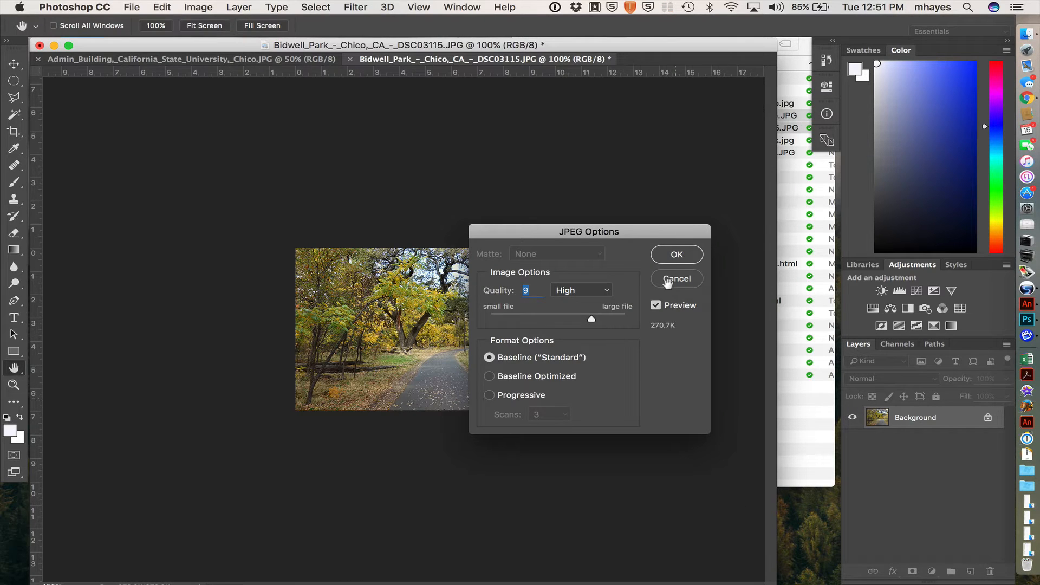
{"action": "left_click", "coordinate": [676, 255]}
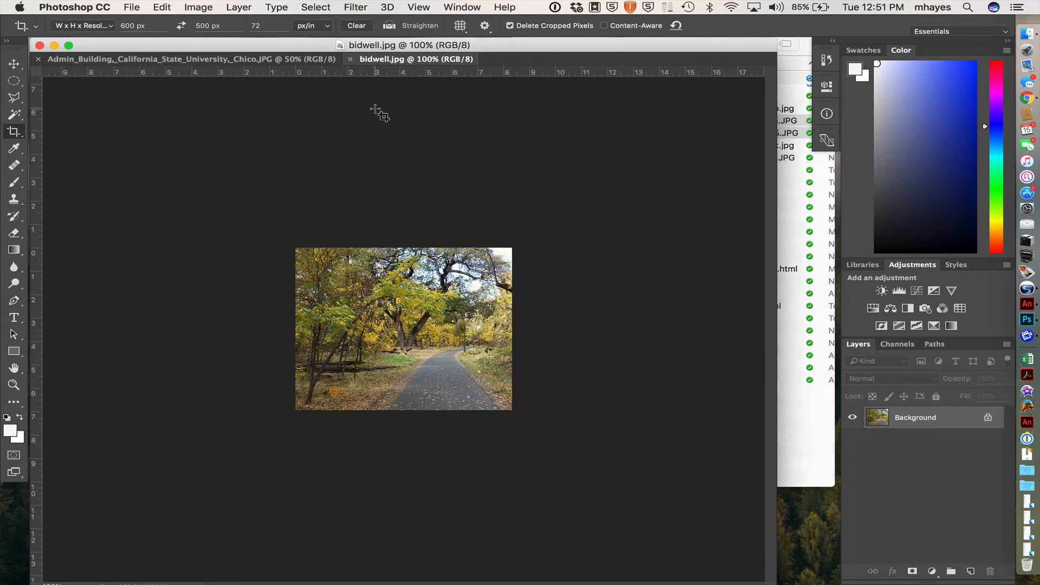
Step: Crop the Admin Building photo to the 600 by 500 px frame, shifted to the photo's right edge, and view it at 100%
{"action": "left_click", "coordinate": [312, 59]}
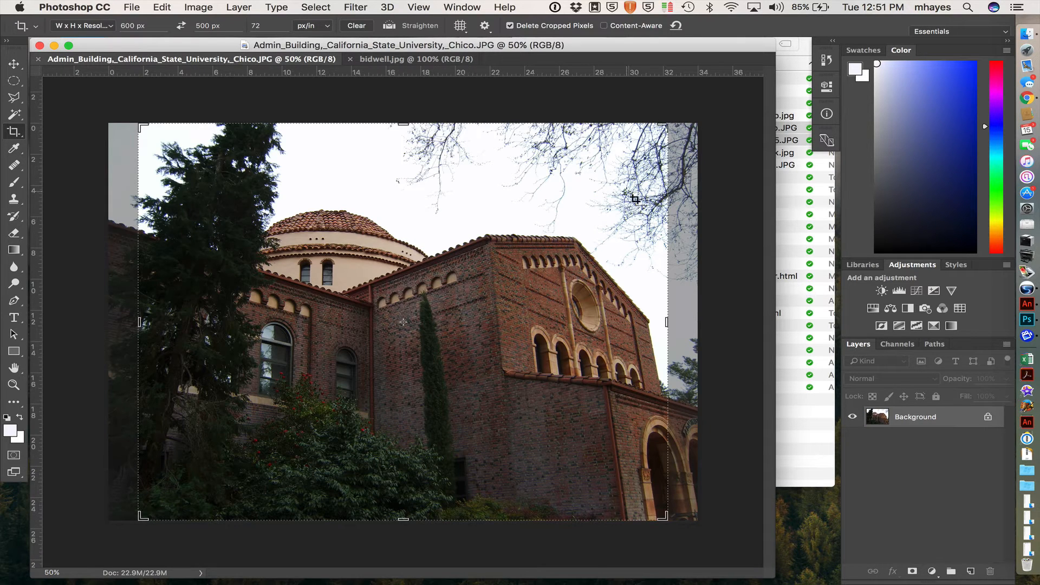
{"action": "left_click", "coordinate": [662, 130]}
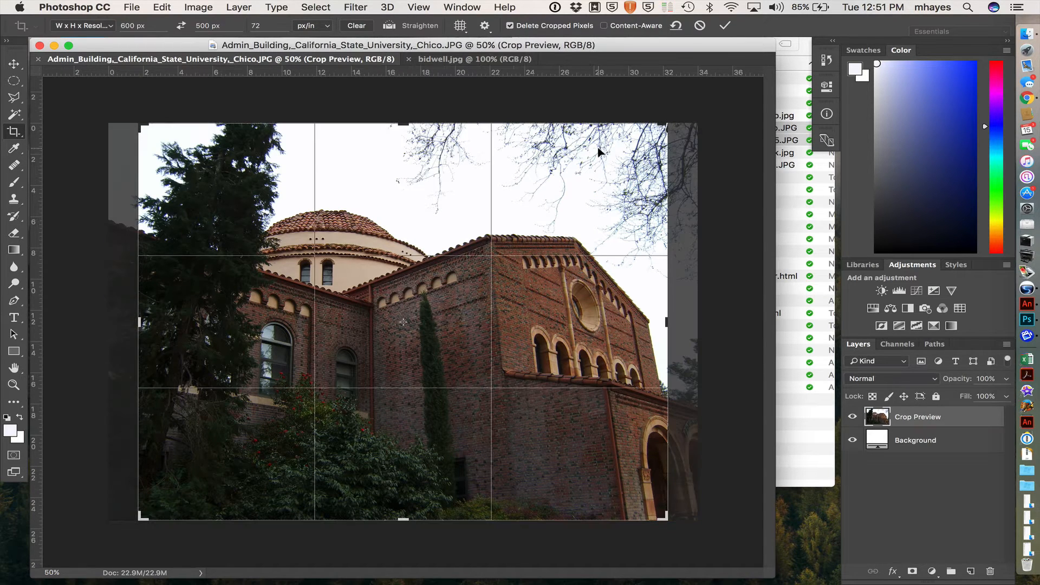
{"action": "left_click_drag", "start_coordinate": [598, 151], "coordinate": [566, 152]}
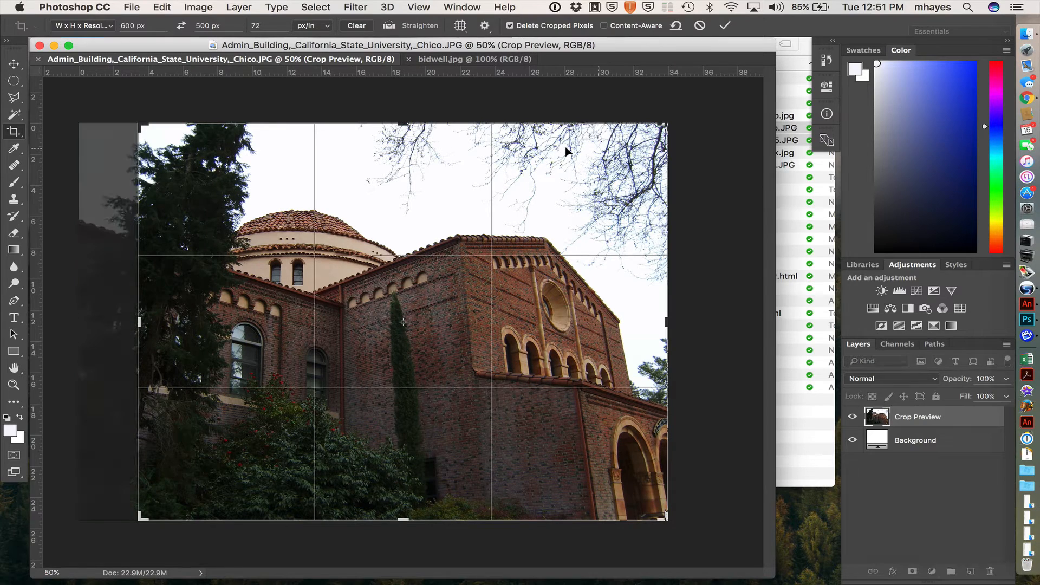
{"action": "left_click", "coordinate": [14, 131]}
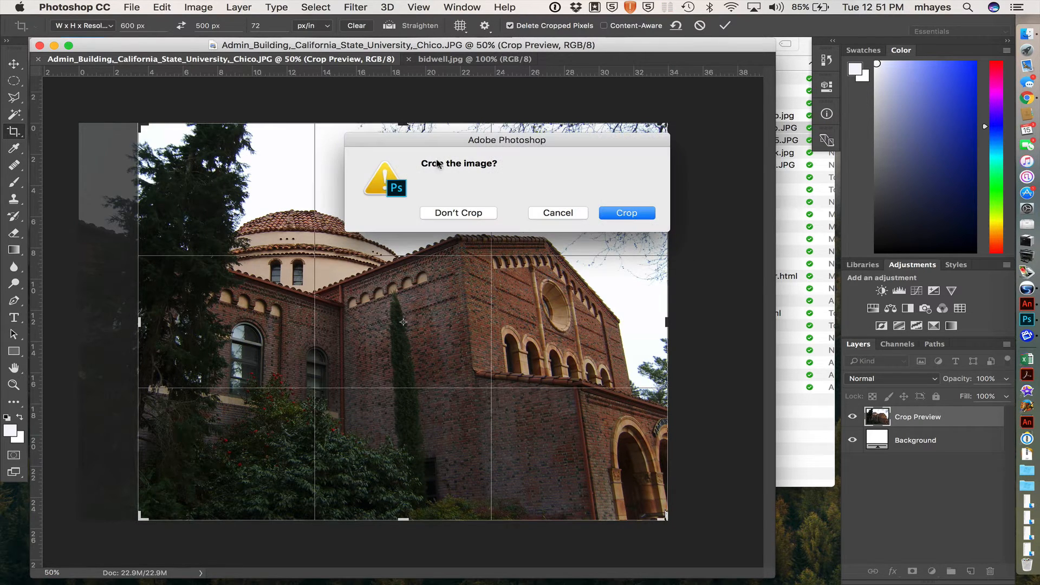
{"action": "left_click", "coordinate": [627, 214]}
{"action": "key", "text": "super+1"}
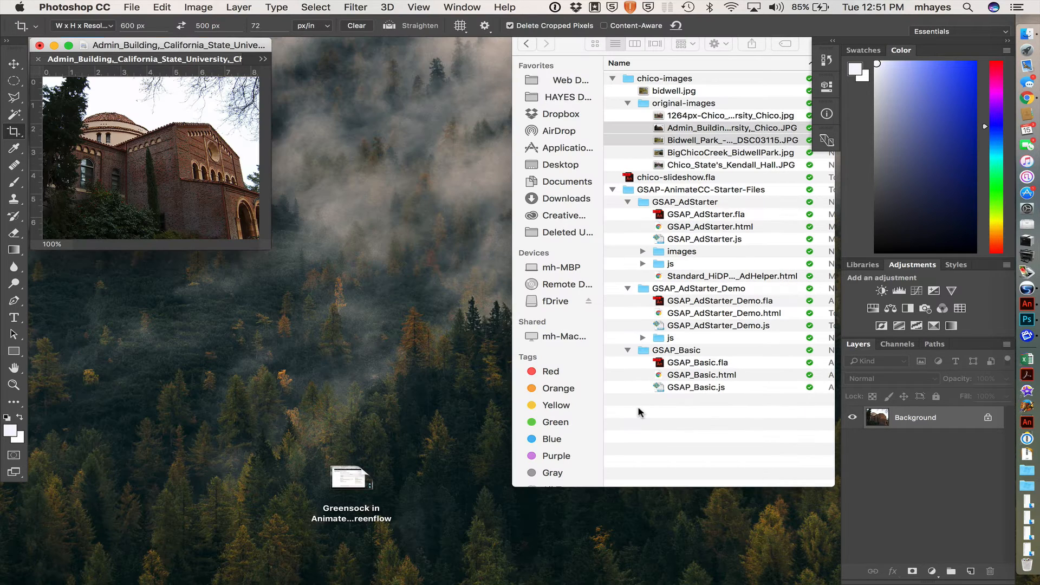
{"action": "left_click_drag", "start_coordinate": [269, 243], "coordinate": [766, 581]}
Step: Apply an automatic Curves correction to the Admin Building photo and return to the Crop tool
{"action": "key", "text": "super+m"}
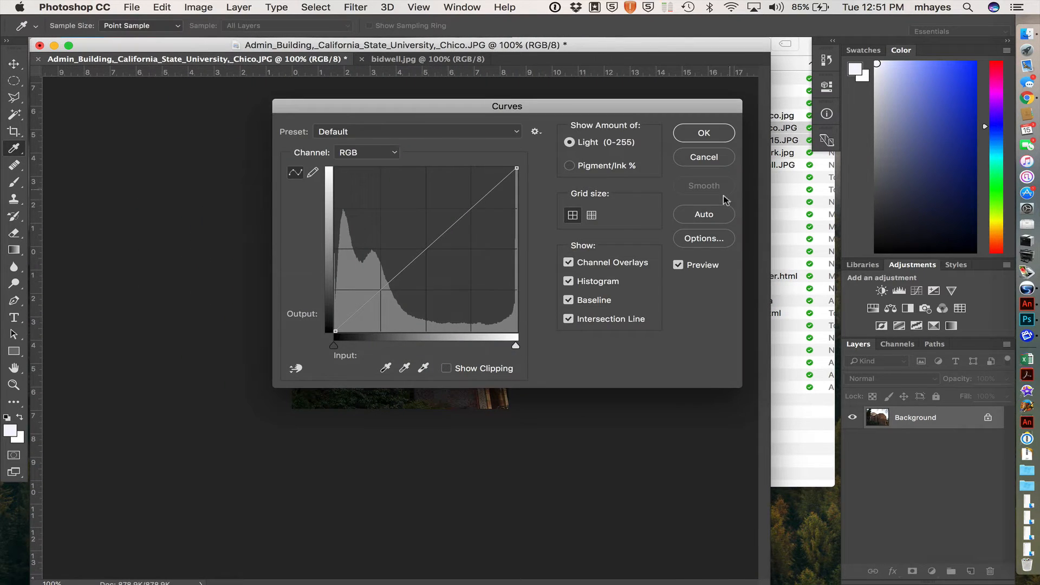
{"action": "left_click", "coordinate": [710, 217]}
{"action": "left_click", "coordinate": [710, 135]}
{"action": "key", "text": "c"}
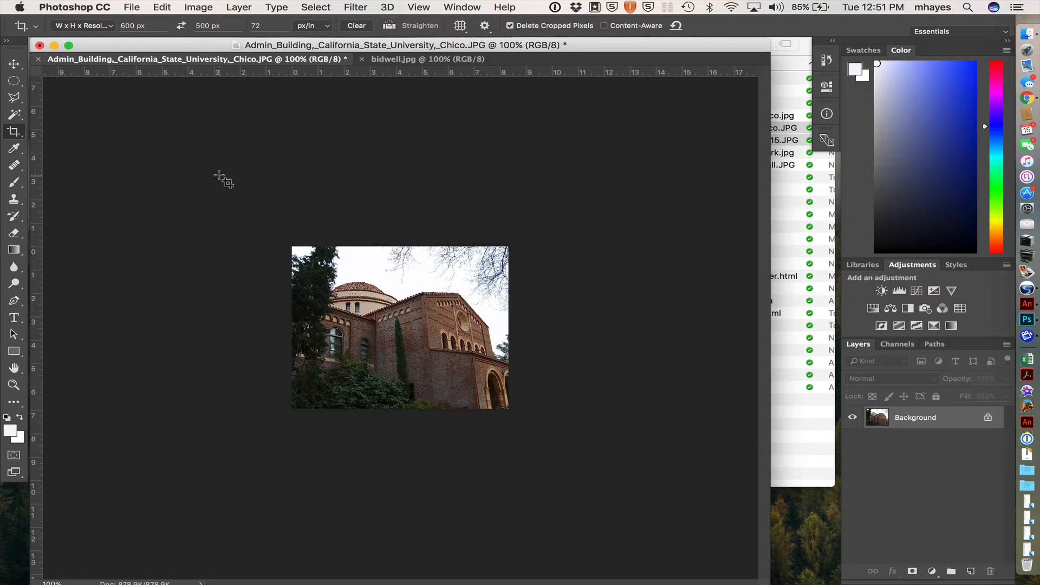
Step: Save the corrected Admin Building photo as kendall.jpg in the chico-images folder, as a JPEG with quality 9
{"action": "left_click", "coordinate": [132, 7]}
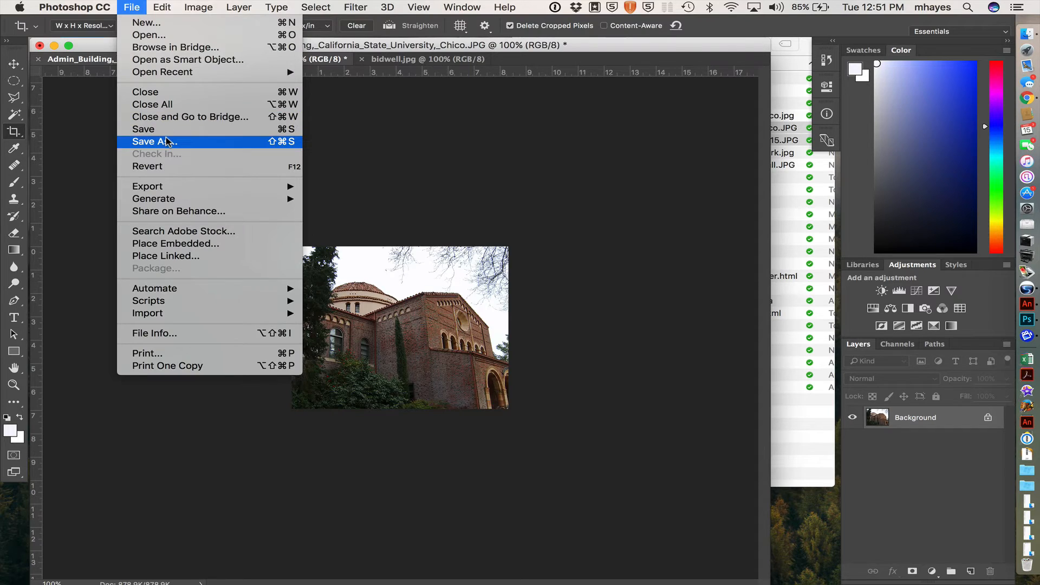
{"action": "left_click", "coordinate": [168, 141]}
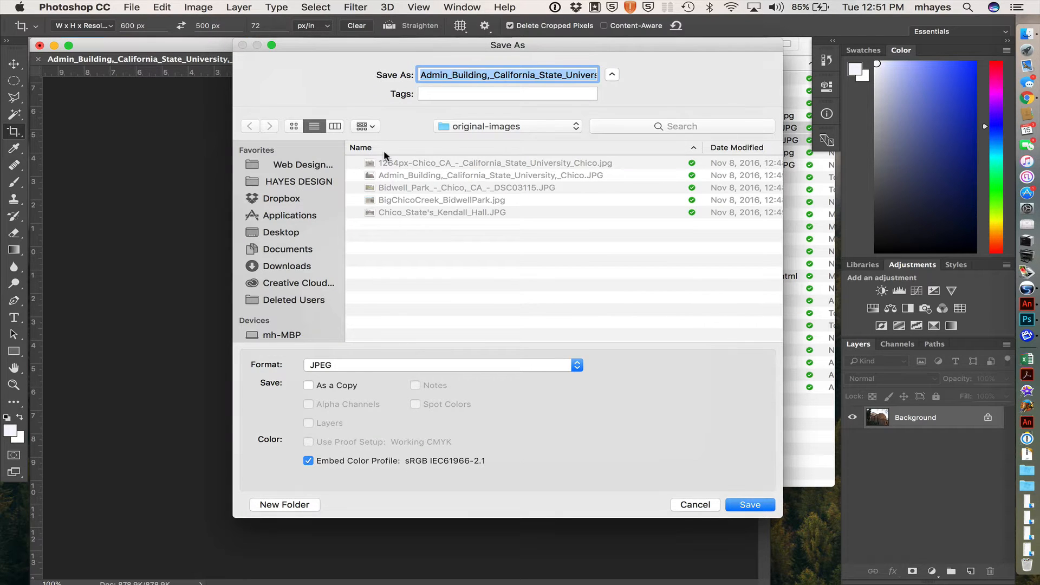
{"action": "type", "text": "kendal"}
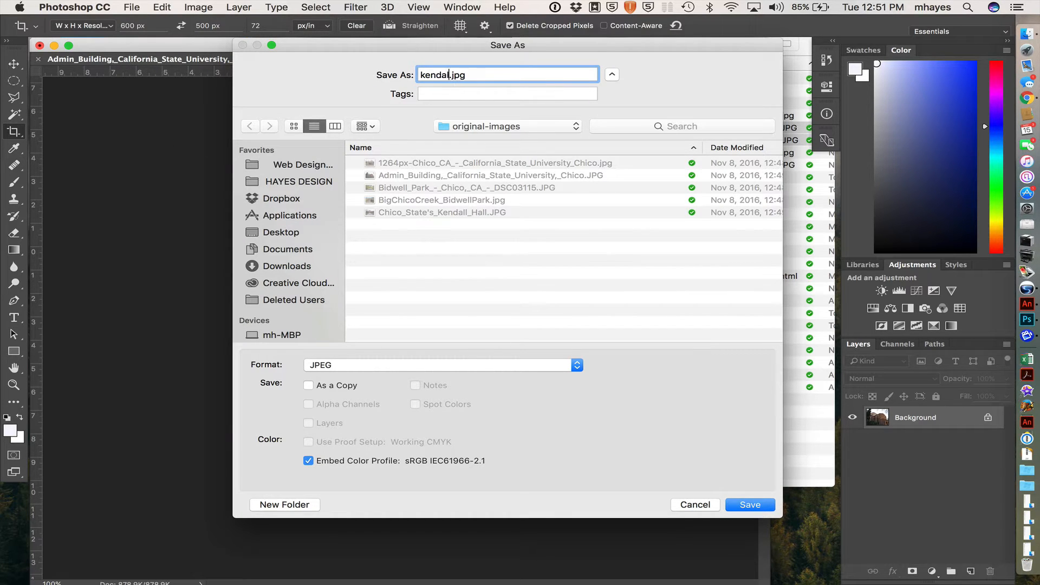
{"action": "type", "text": "l"}
{"action": "left_click", "coordinate": [499, 127]}
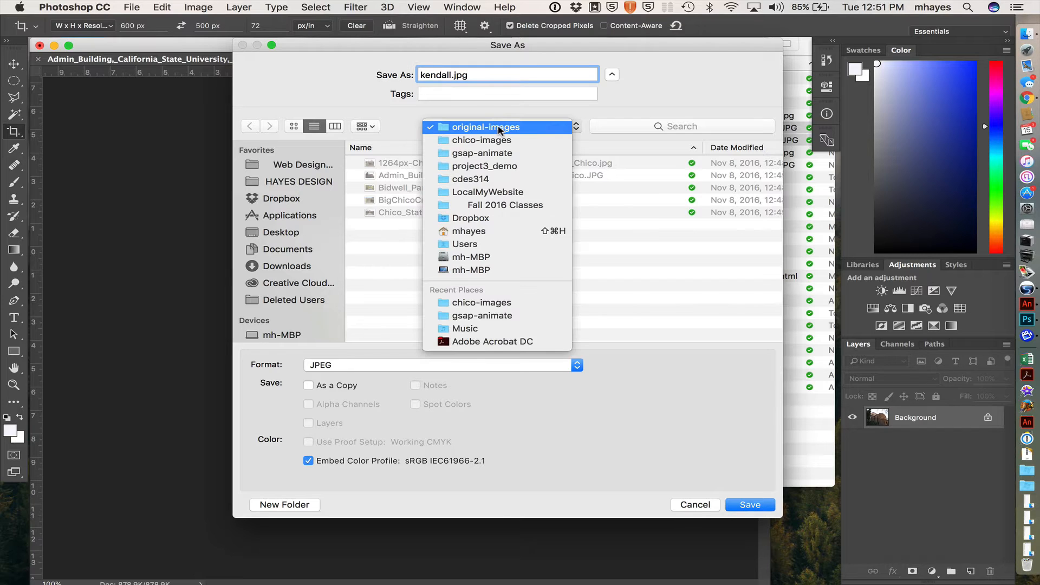
{"action": "left_click", "coordinate": [492, 136]}
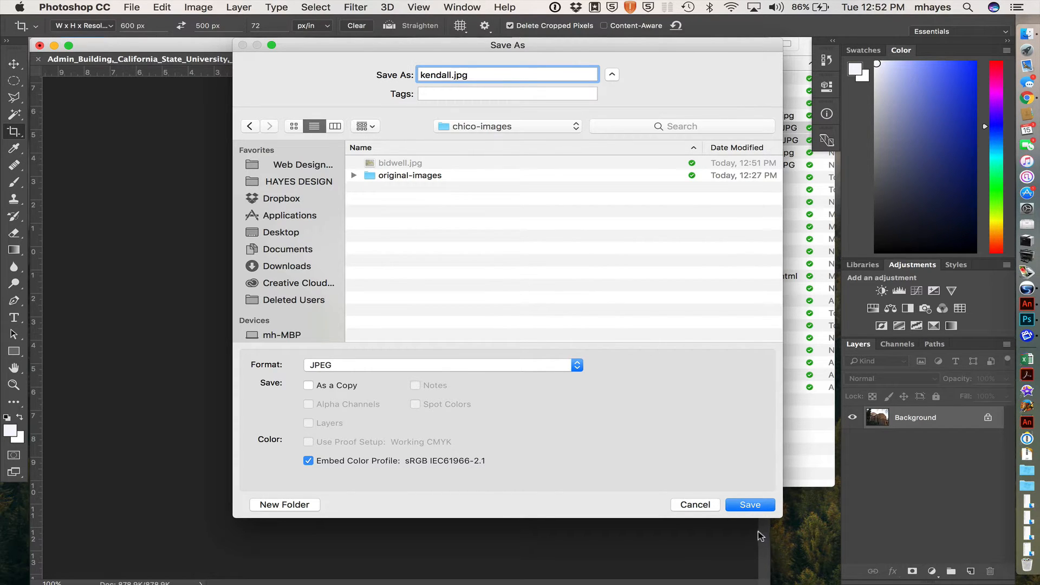
{"action": "left_click", "coordinate": [750, 504]}
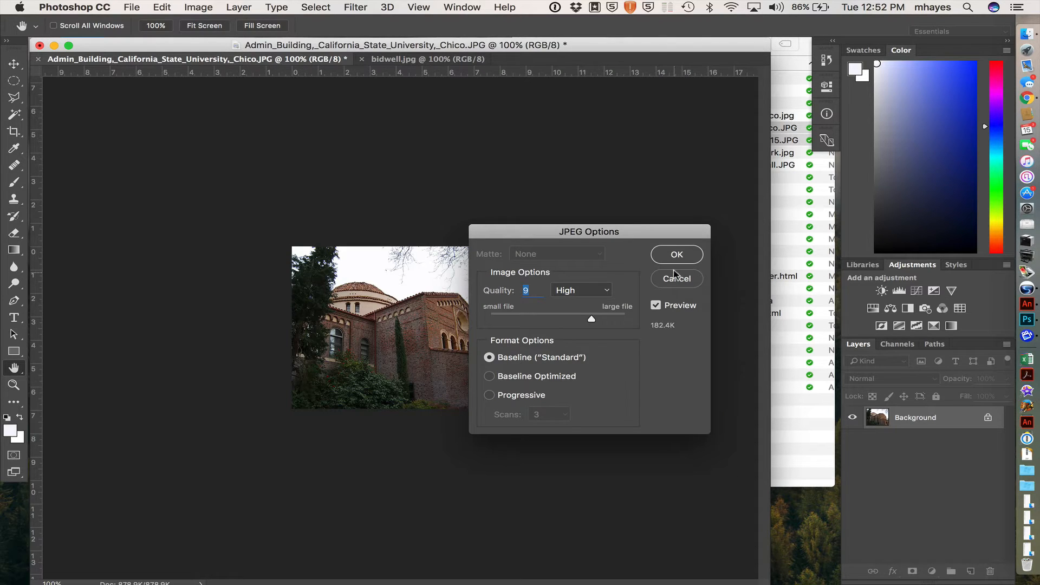
{"action": "left_click", "coordinate": [675, 253]}
Step: Crop kendall.jpg to a 100 by 100 px thumbnail framed closely around the building's dome
{"action": "key", "text": "c"}
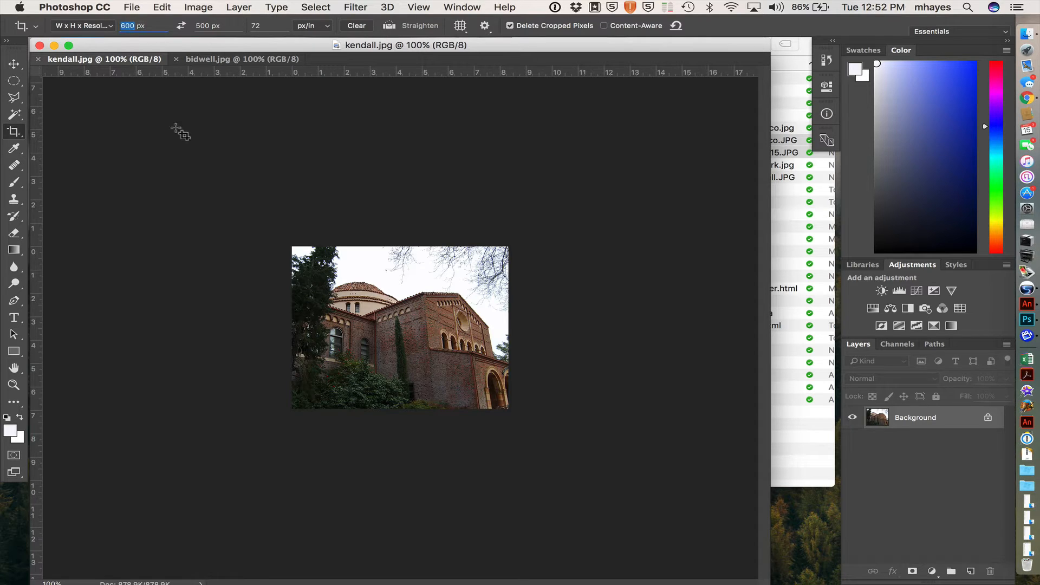
{"action": "type", "text": "100"}
{"action": "key", "text": "Tab"}
{"action": "type", "text": "100"}
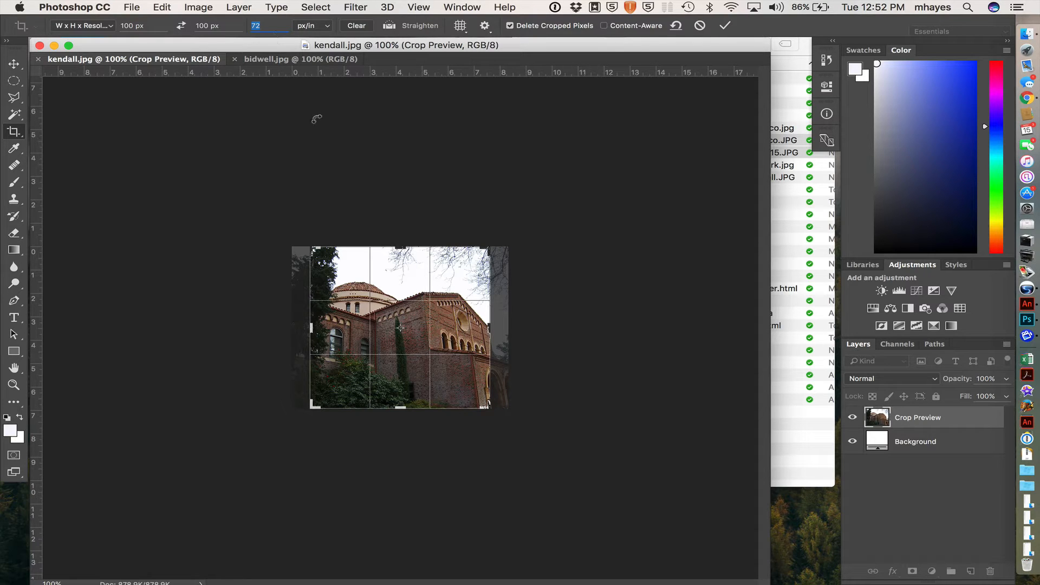
{"action": "key", "text": "super+plus"}
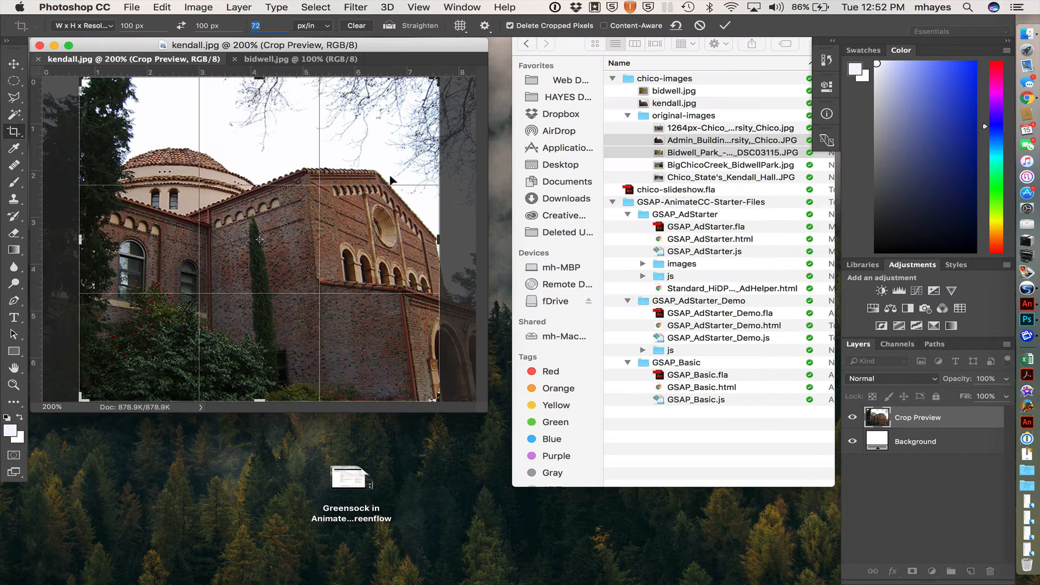
{"action": "left_click_drag", "start_coordinate": [485, 409], "coordinate": [848, 584]}
{"action": "left_click_drag", "start_coordinate": [613, 487], "coordinate": [513, 437]}
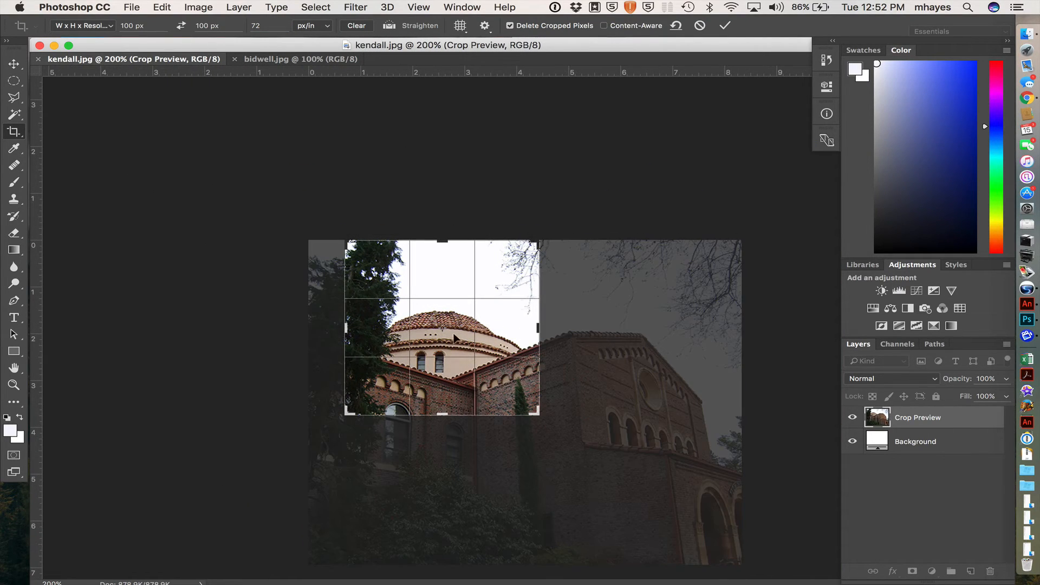
{"action": "mouse_move", "coordinate": [448, 331]}
{"action": "left_mouse_down"}
{"action": "mouse_move", "coordinate": [449, 345]}
{"action": "mouse_move", "coordinate": [428, 336]}
{"action": "mouse_move", "coordinate": [437, 327]}
{"action": "left_mouse_up"}
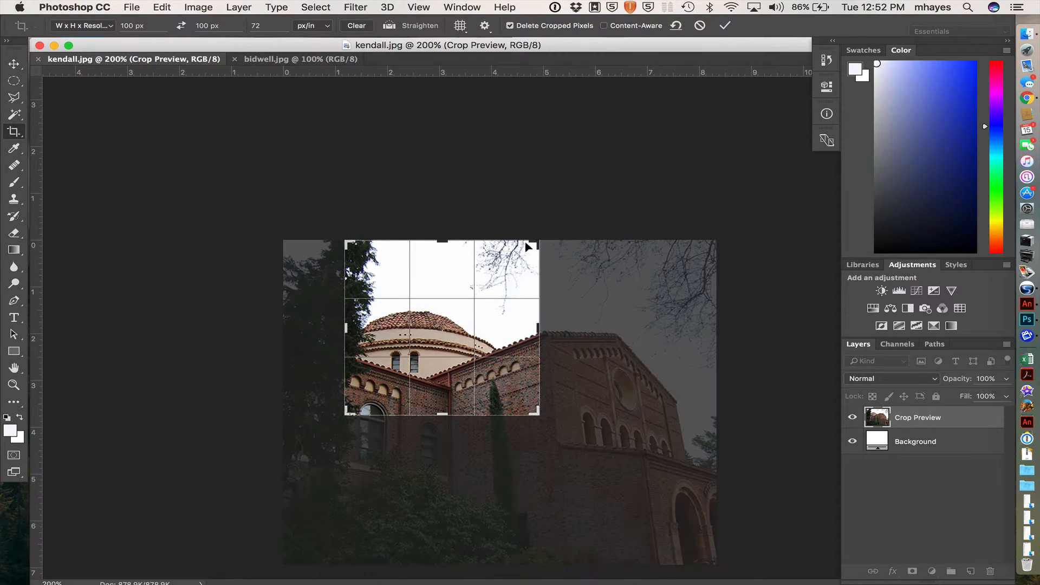
{"action": "left_click_drag", "start_coordinate": [537, 242], "coordinate": [475, 278]}
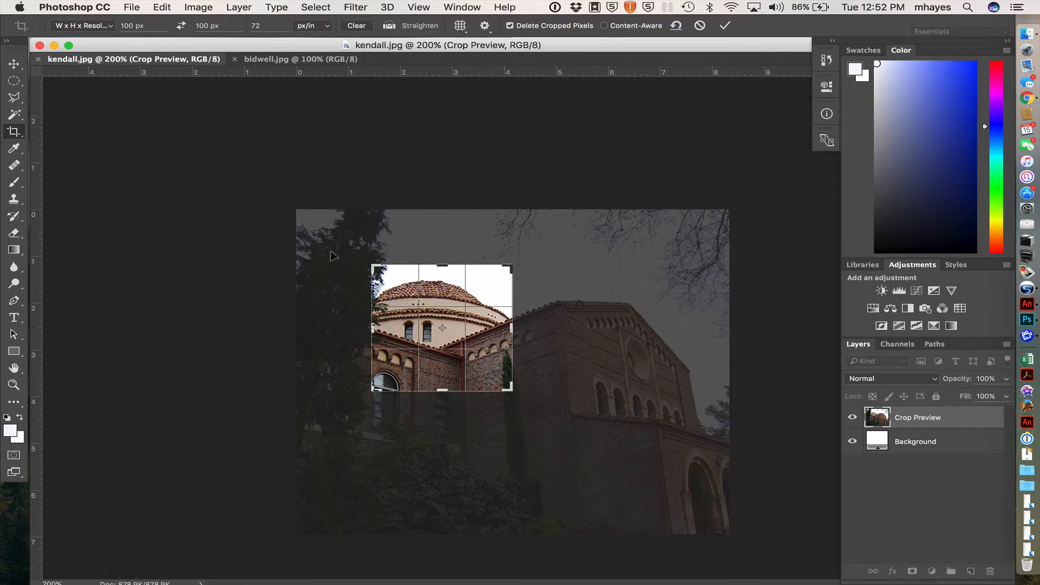
{"action": "left_click", "coordinate": [20, 133]}
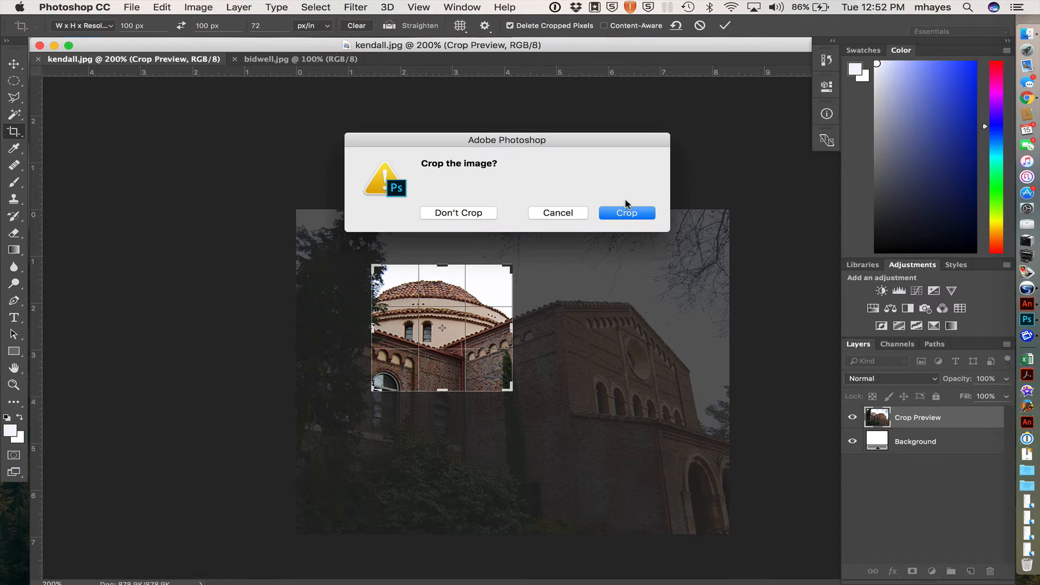
{"action": "left_click", "coordinate": [627, 208]}
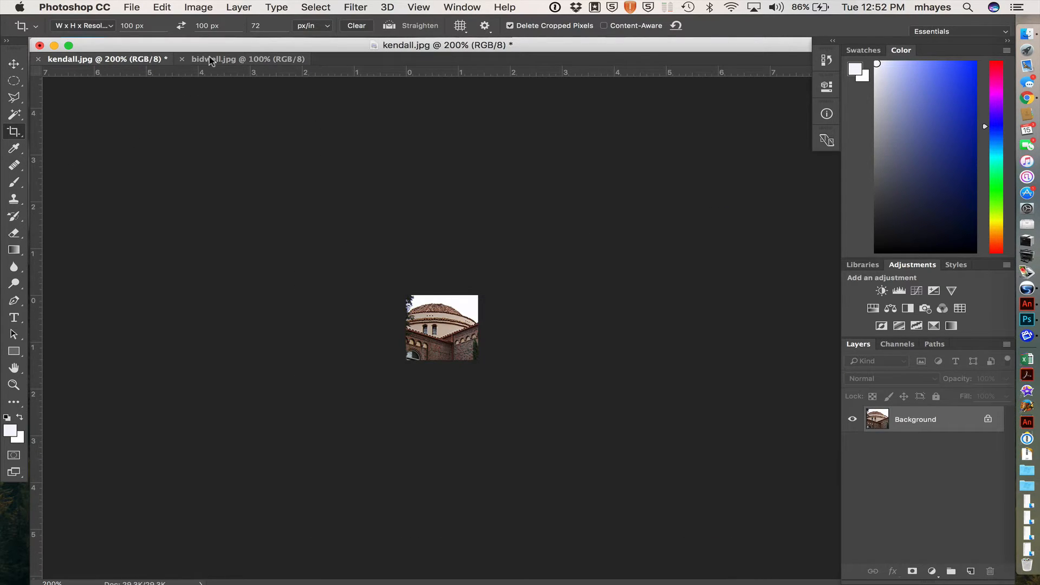
Step: Crop bidwell.jpg to a 100 by 100 px thumbnail of the trees at the photo's left edge and view it at 400%
{"action": "left_click", "coordinate": [212, 61]}
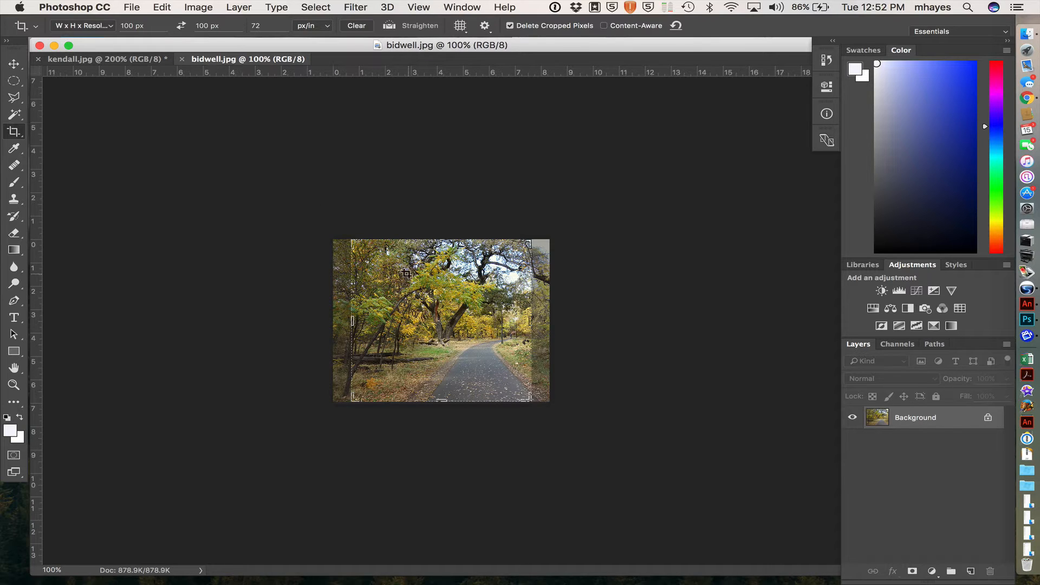
{"action": "left_click_drag", "start_coordinate": [350, 237], "coordinate": [556, 337]}
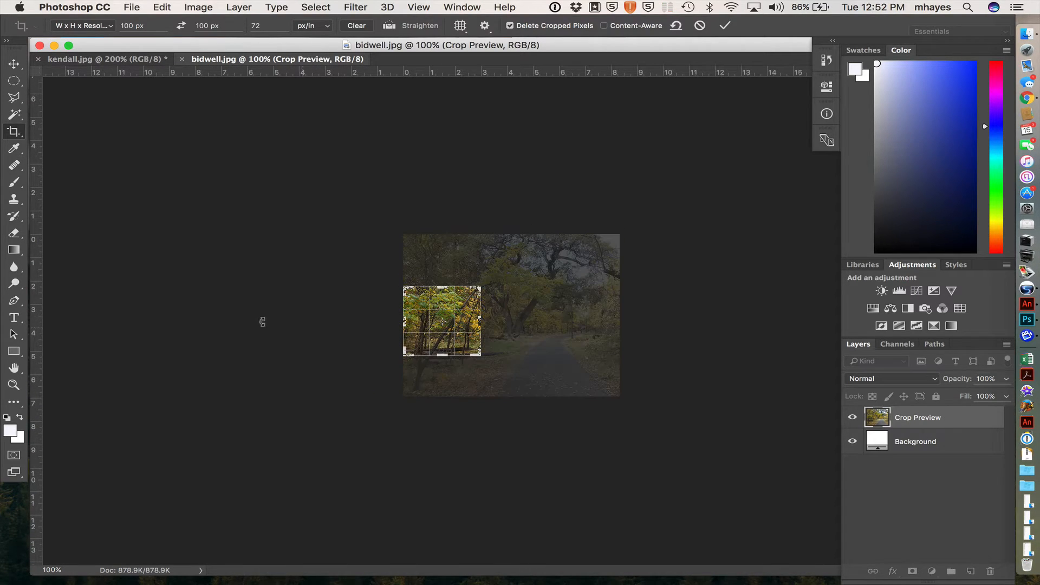
{"action": "left_click", "coordinate": [24, 126]}
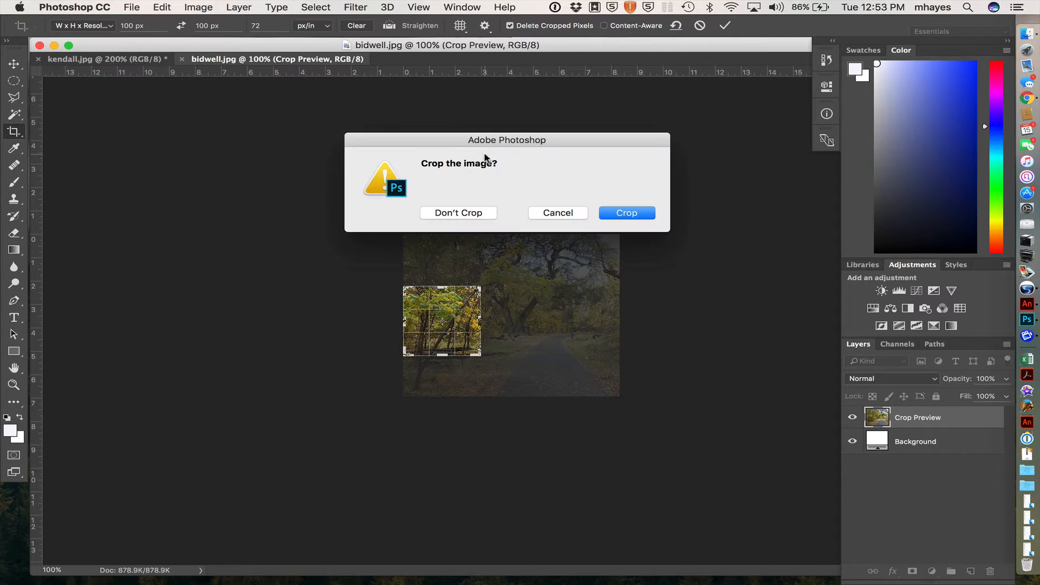
{"action": "left_click", "coordinate": [622, 213]}
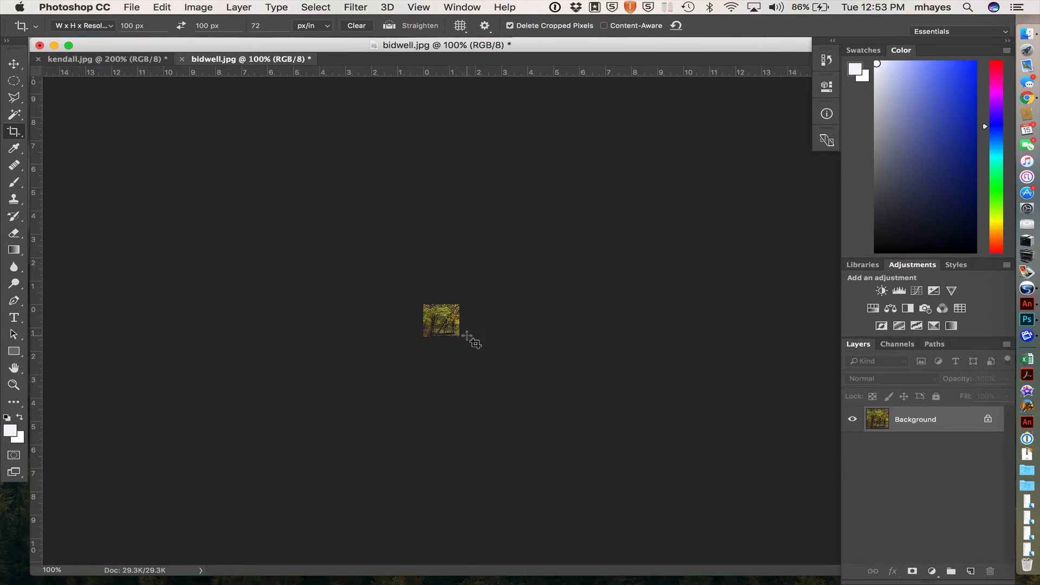
{"action": "key", "text": "super+equal"}
{"action": "key", "text": "super+equal"}
{"action": "key", "text": "super+equal"}
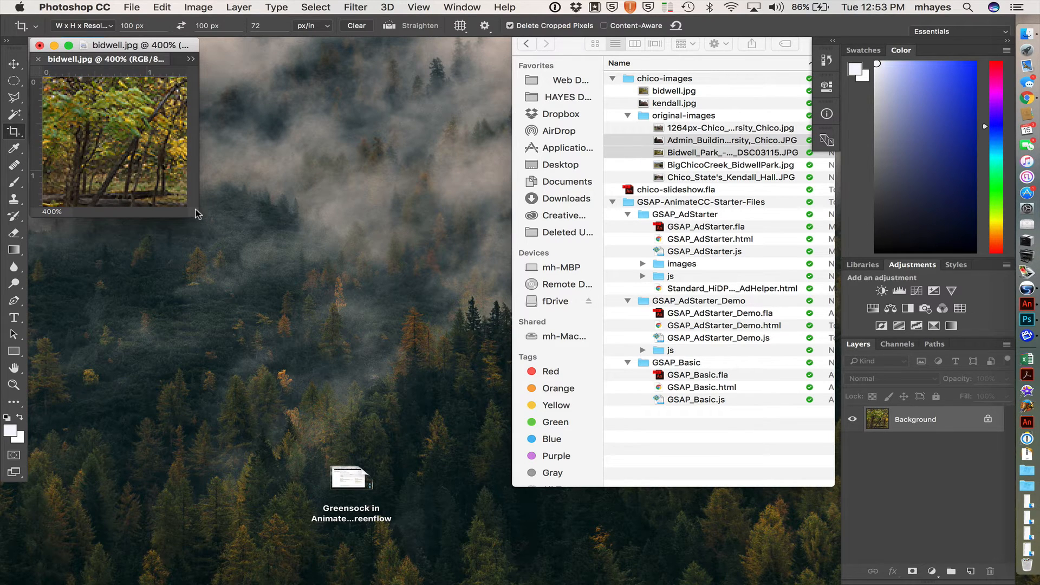
{"action": "left_click_drag", "start_coordinate": [198, 216], "coordinate": [632, 523]}
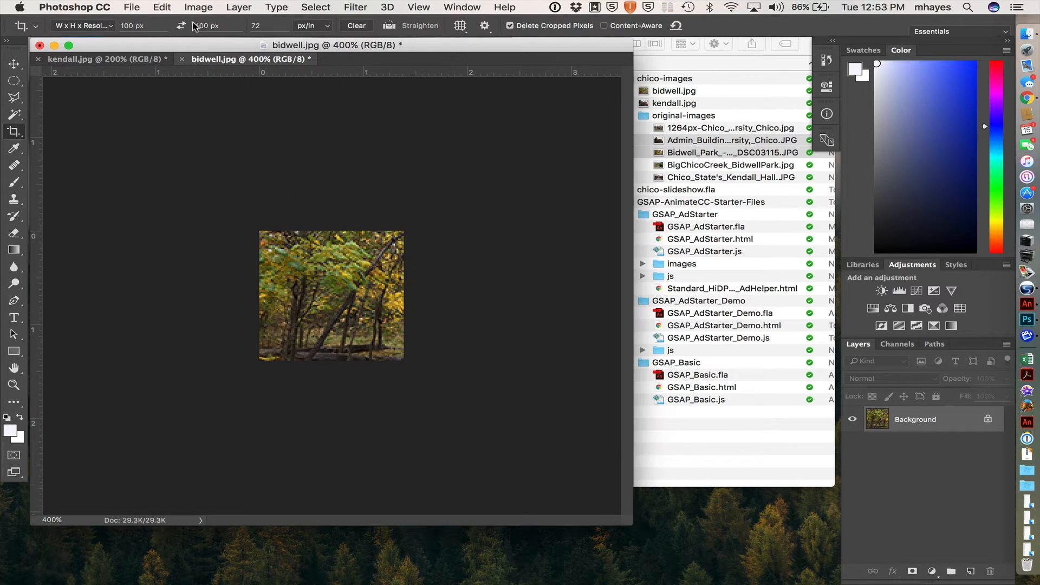
Step: Save the cropped park thumbnail as bidwell-th.jpg in the chico-images folder, as a JPEG
{"action": "left_click", "coordinate": [131, 7]}
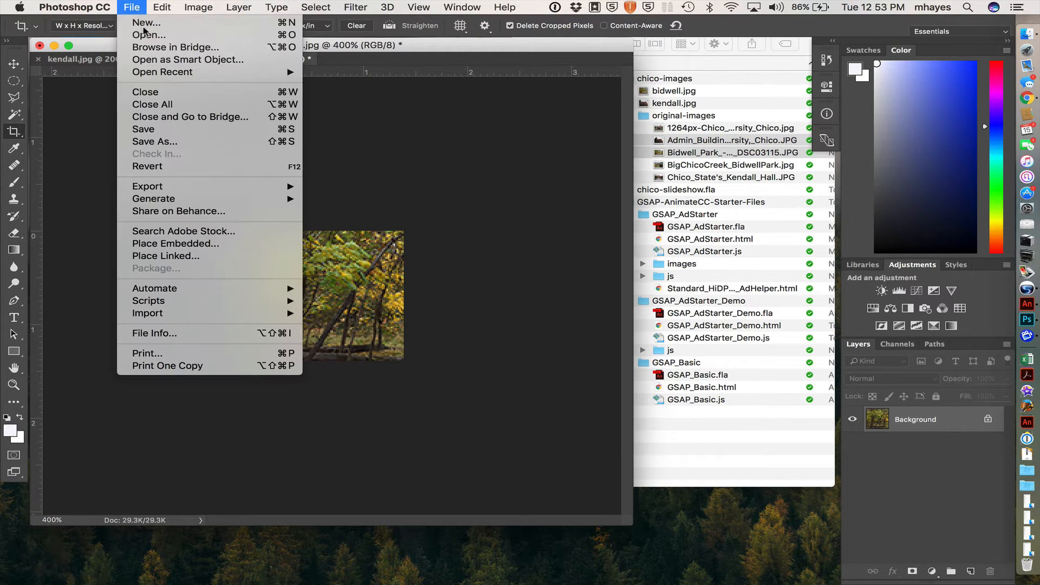
{"action": "left_click", "coordinate": [148, 132]}
{"action": "key", "text": "Right"}
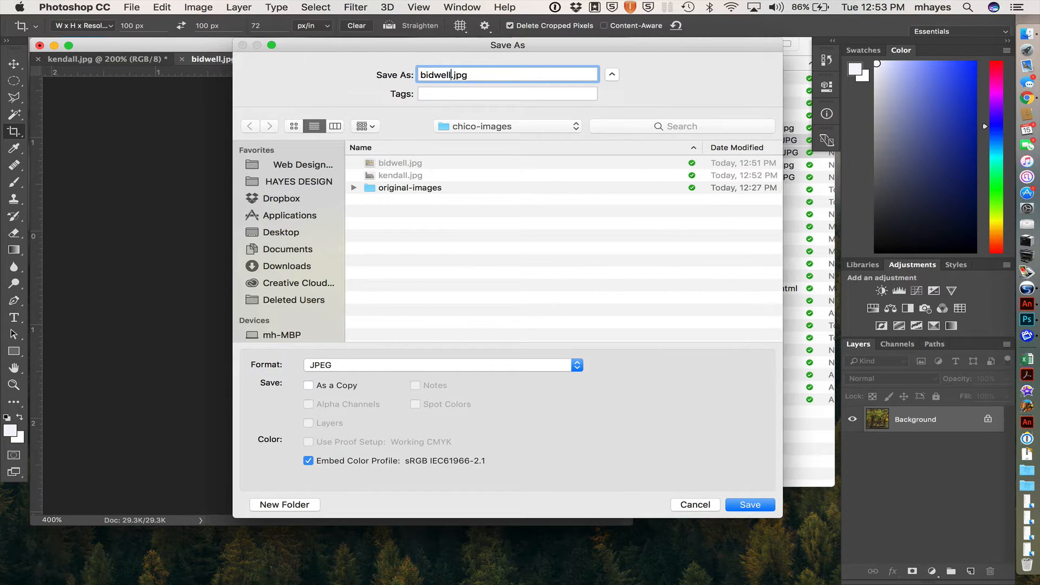
{"action": "type", "text": "-th"}
{"action": "left_click", "coordinate": [742, 504]}
{"action": "left_click", "coordinate": [678, 255]}
{"action": "key", "text": "c"}
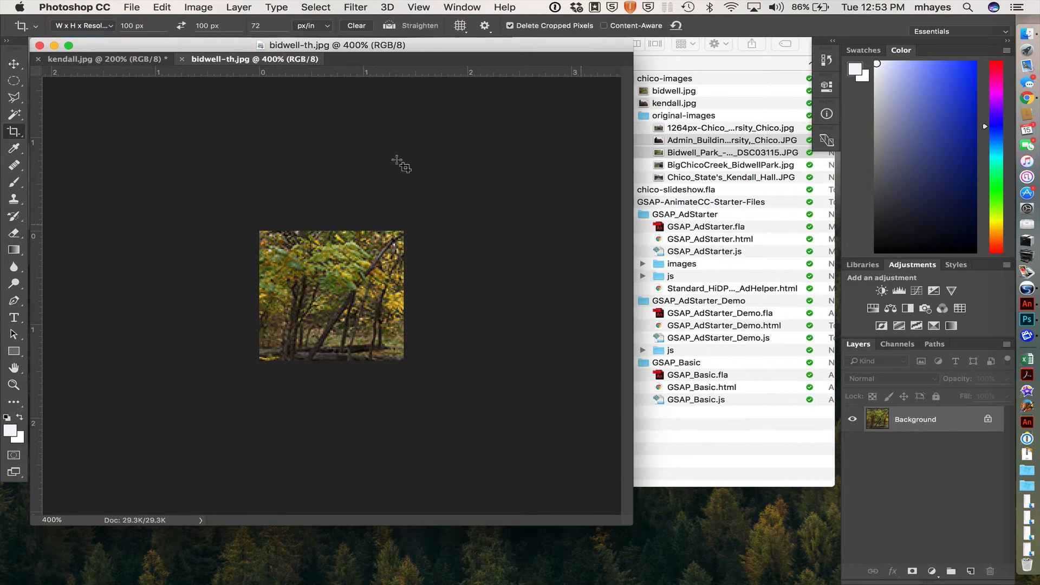
Step: Save the cropped dome thumbnail as kendall-th.jpg in the chico-images folder, as a JPEG with quality 9
{"action": "left_click", "coordinate": [107, 60]}
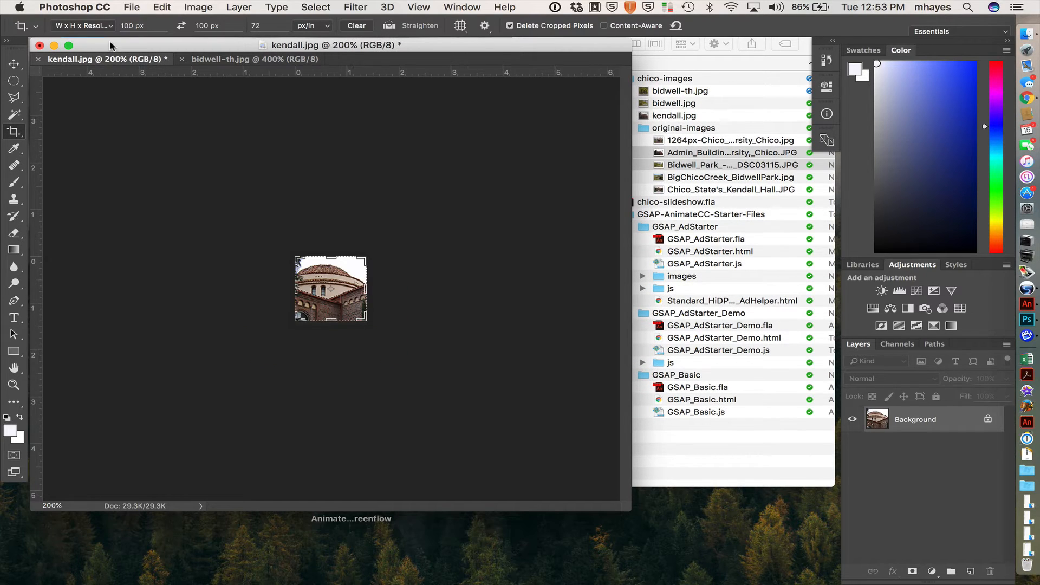
{"action": "left_click", "coordinate": [131, 7]}
{"action": "left_click", "coordinate": [189, 150]}
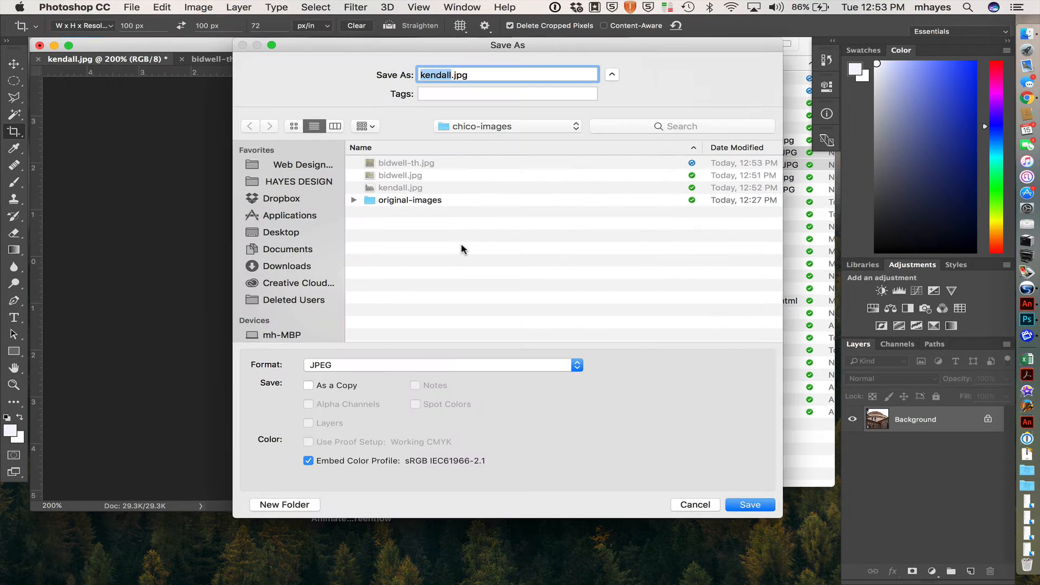
{"action": "key", "text": "Right"}
{"action": "type", "text": "-"}
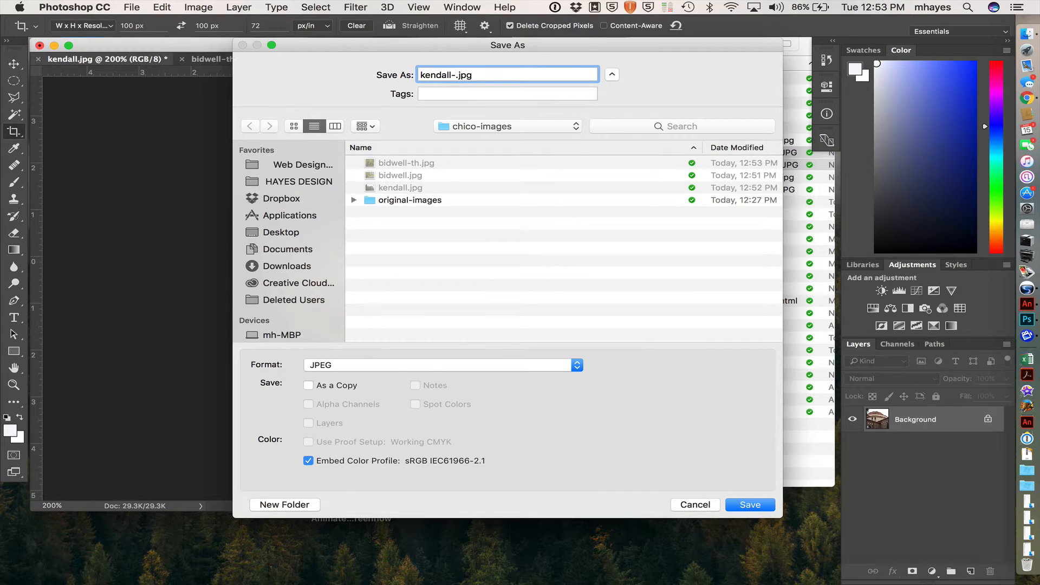
{"action": "type", "text": "th"}
{"action": "left_click", "coordinate": [748, 505]}
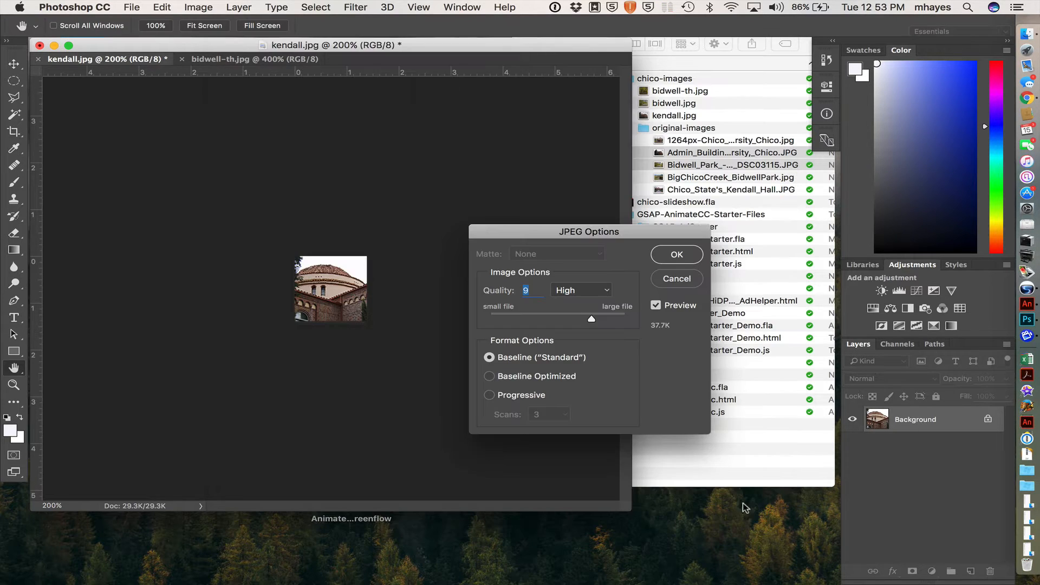
{"action": "left_click", "coordinate": [678, 255]}
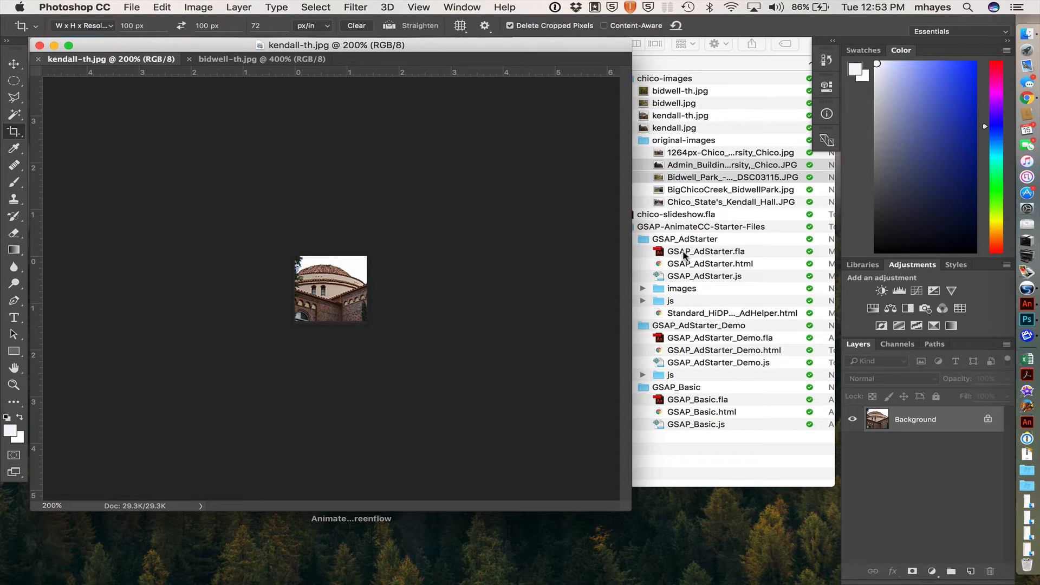
Step: Close both thumbnail images and switch to chico-slideshow.fla in Animate CC
{"action": "left_click", "coordinate": [16, 65]}
{"action": "left_click", "coordinate": [38, 59]}
{"action": "left_click", "coordinate": [39, 45]}
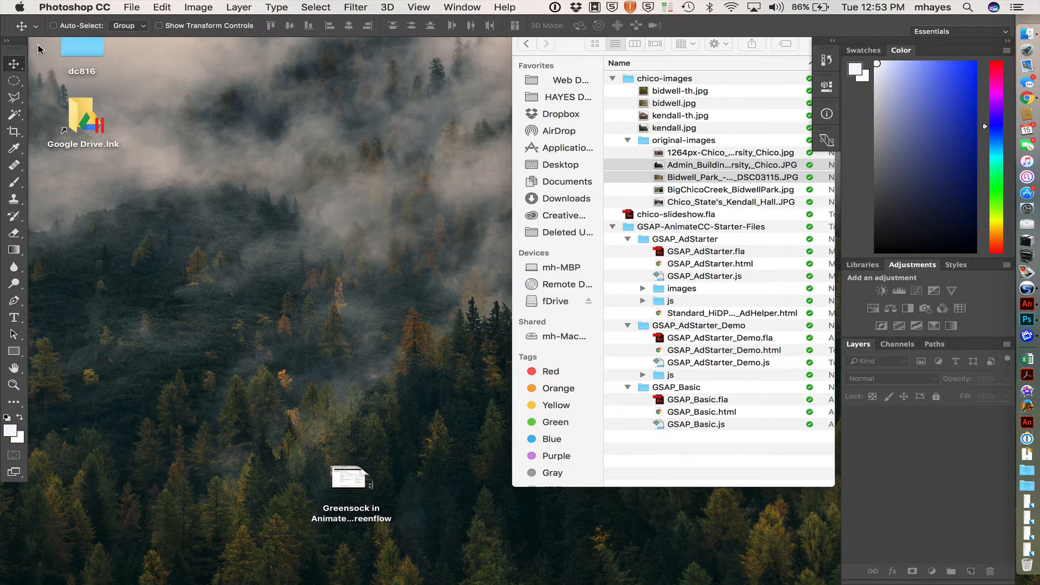
{"action": "left_click", "coordinate": [256, 305]}
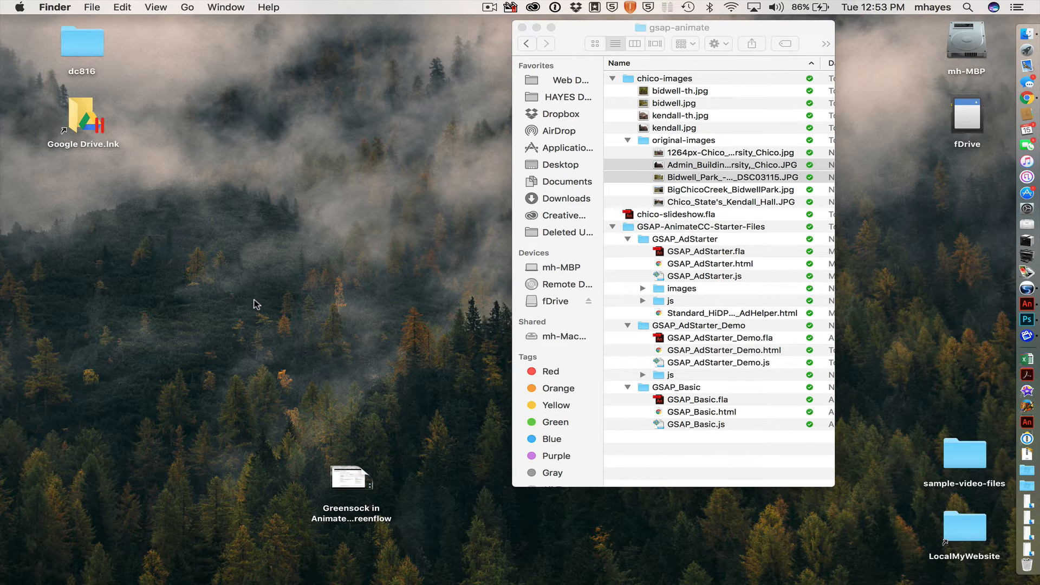
{"action": "key", "text": "super+Tab"}
{"action": "key", "text": "super+Tab"}
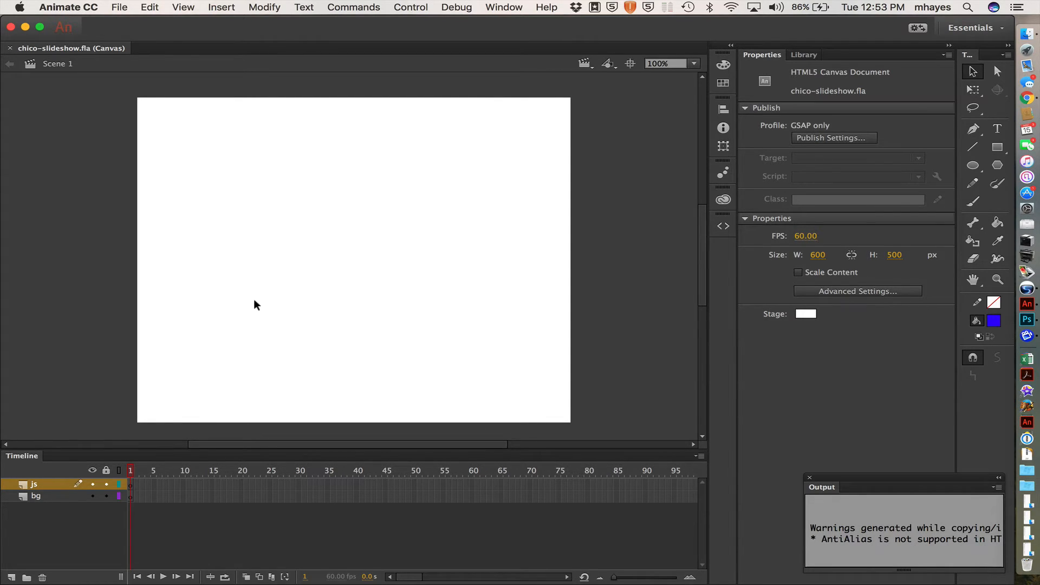
Step: Import bidwell-th.jpg, bidwell.jpg, kendall-th.jpg and kendall.jpg from gsap-animate/chico-images to the stage on the bg layer
{"action": "left_click", "coordinate": [50, 495]}
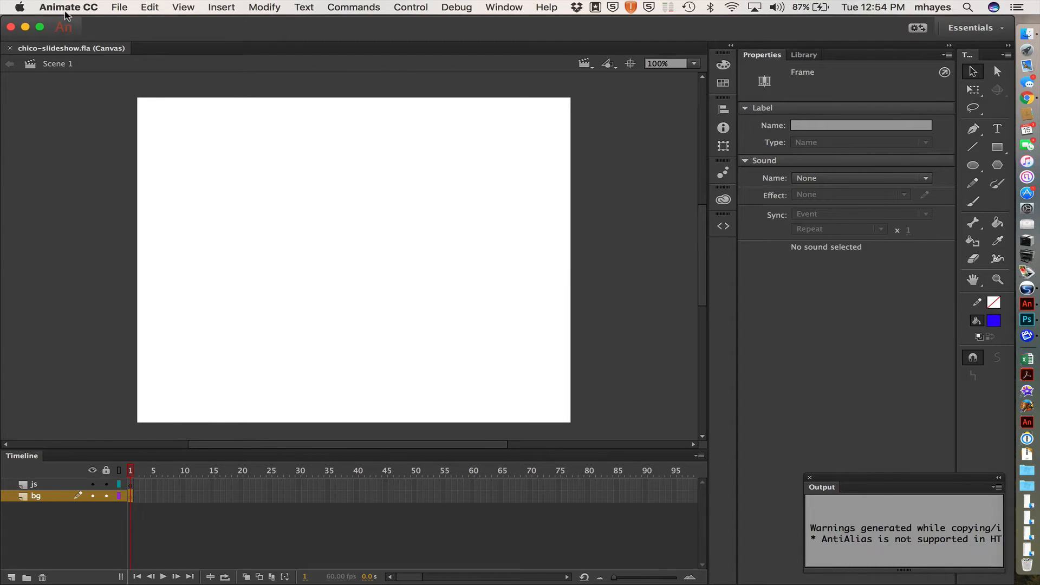
{"action": "left_click", "coordinate": [114, 6]}
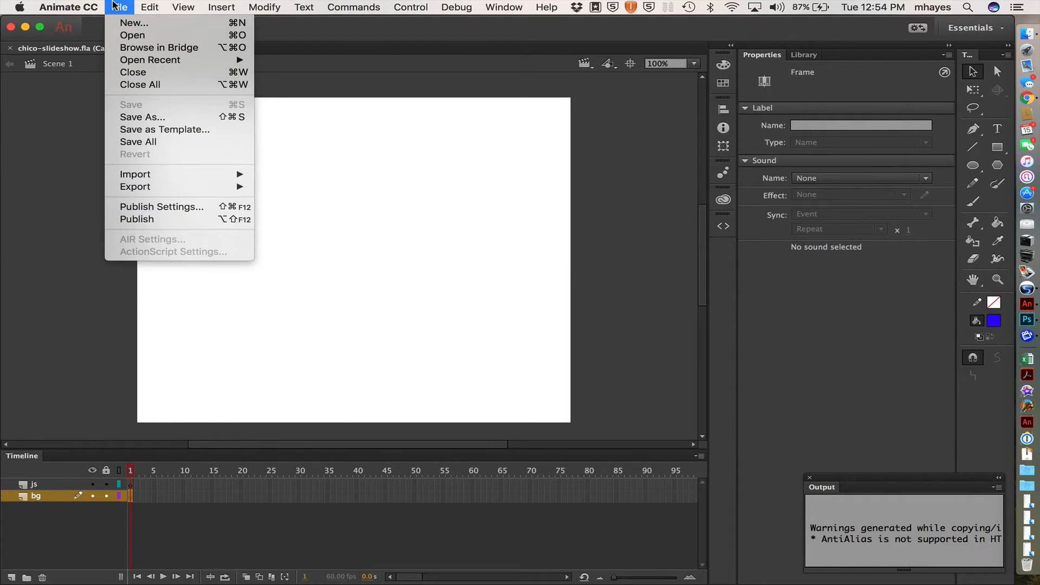
{"action": "mouse_move", "coordinate": [164, 174]}
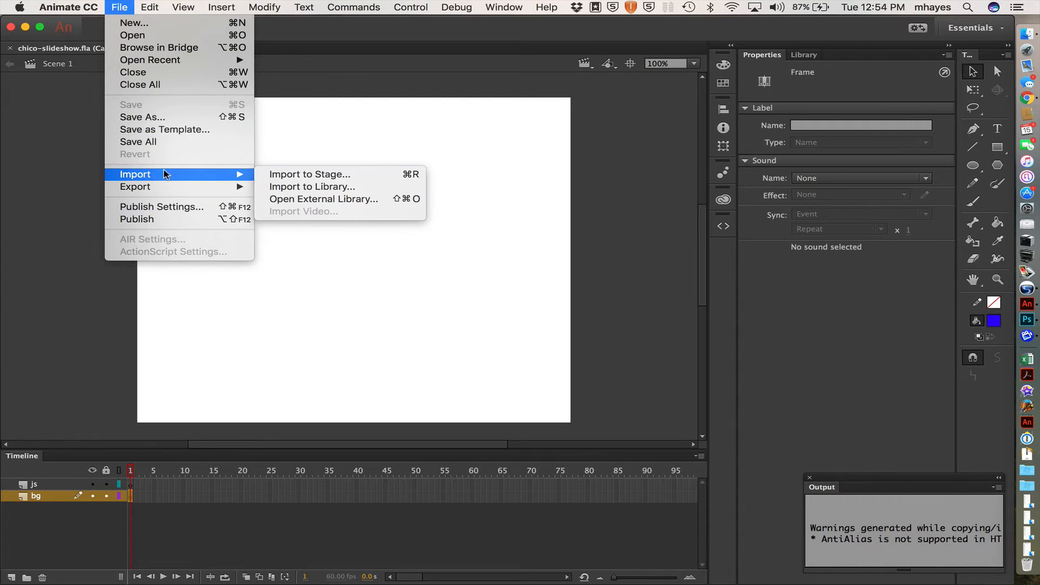
{"action": "left_click", "coordinate": [277, 175]}
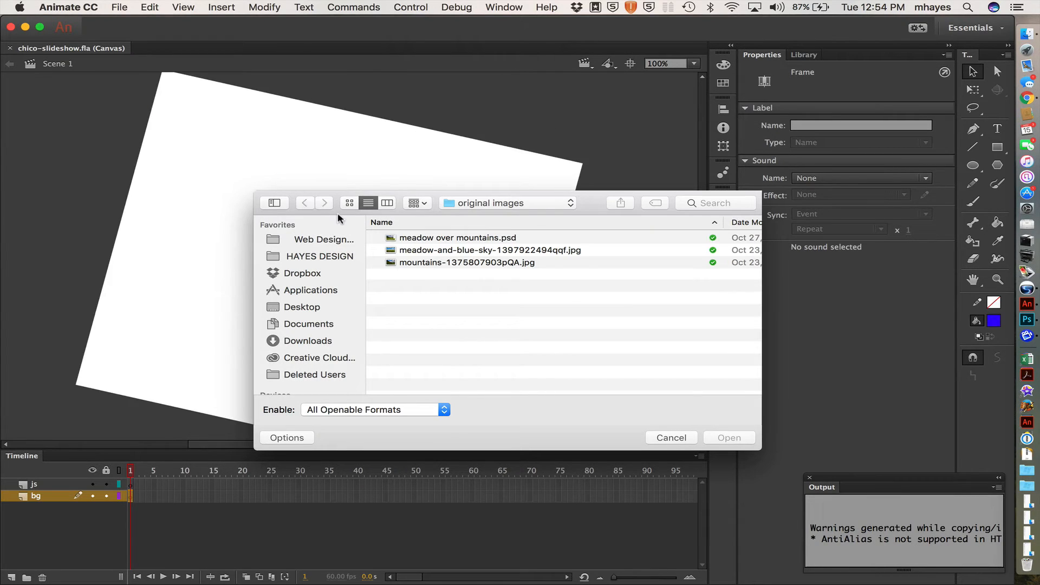
{"action": "left_click", "coordinate": [494, 203]}
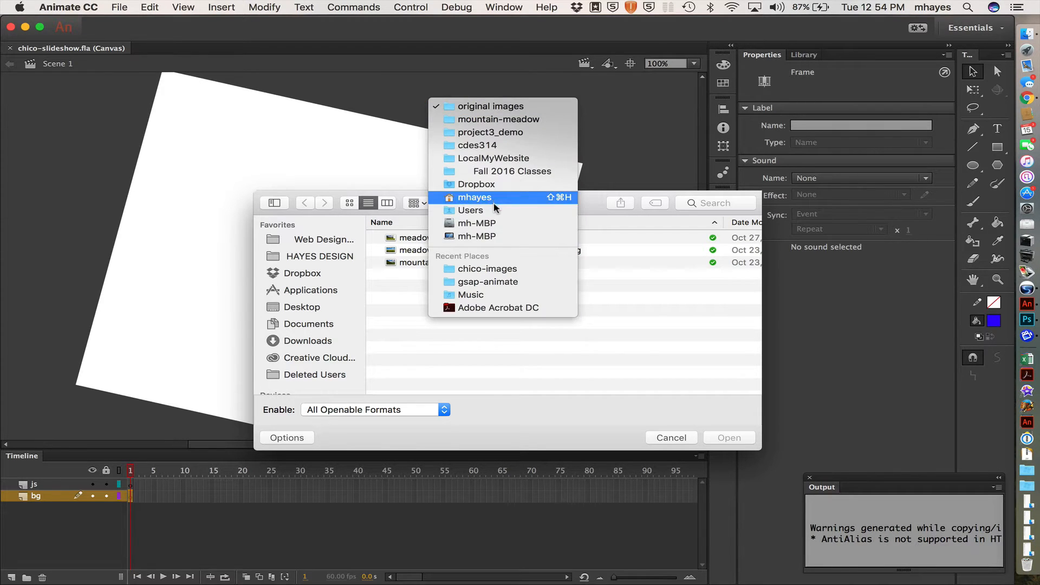
{"action": "left_click", "coordinate": [505, 132]}
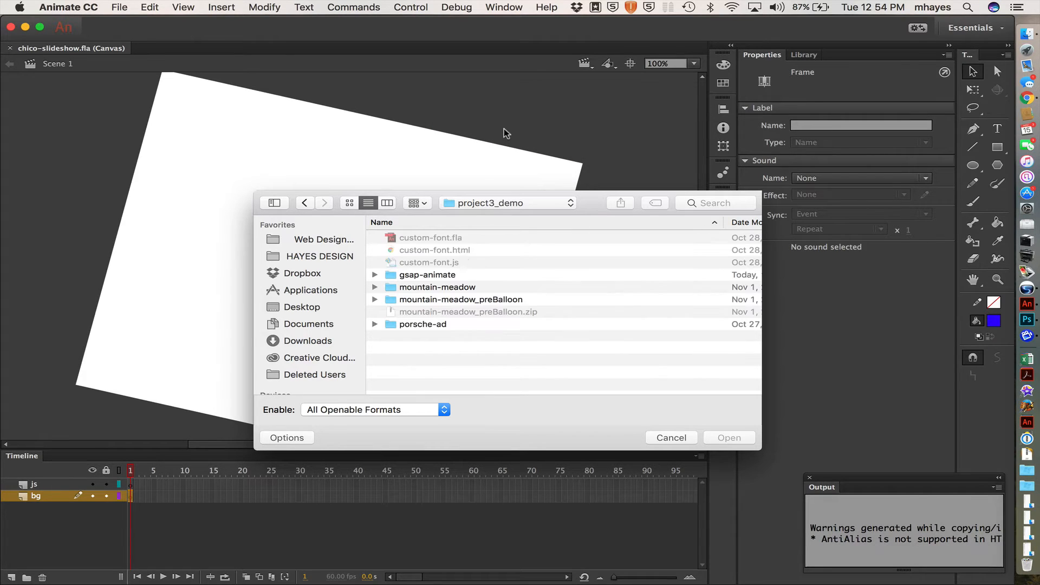
{"action": "double_click", "coordinate": [429, 276]}
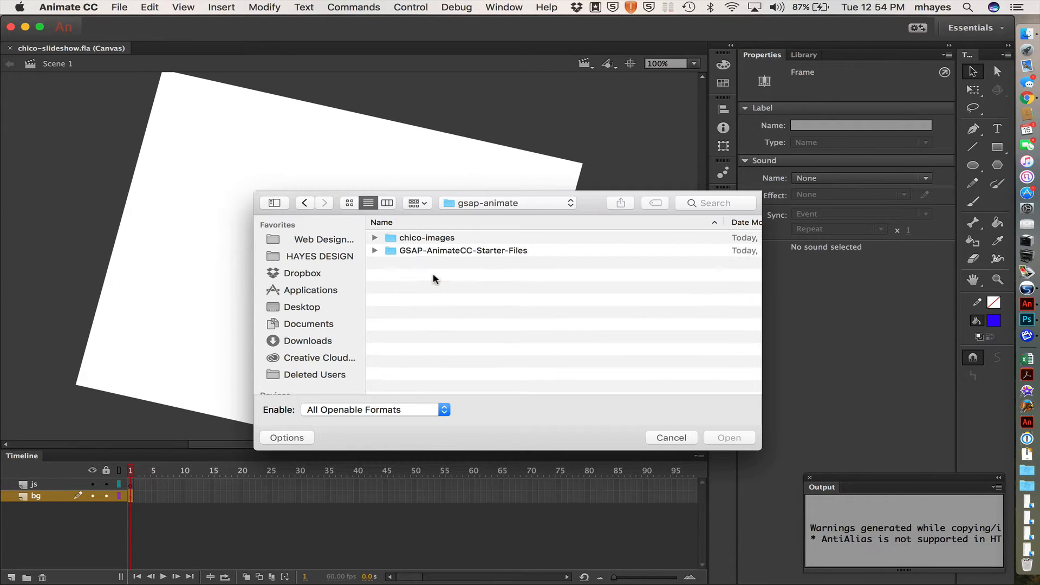
{"action": "double_click", "coordinate": [428, 238]}
{"action": "left_click", "coordinate": [427, 238]}
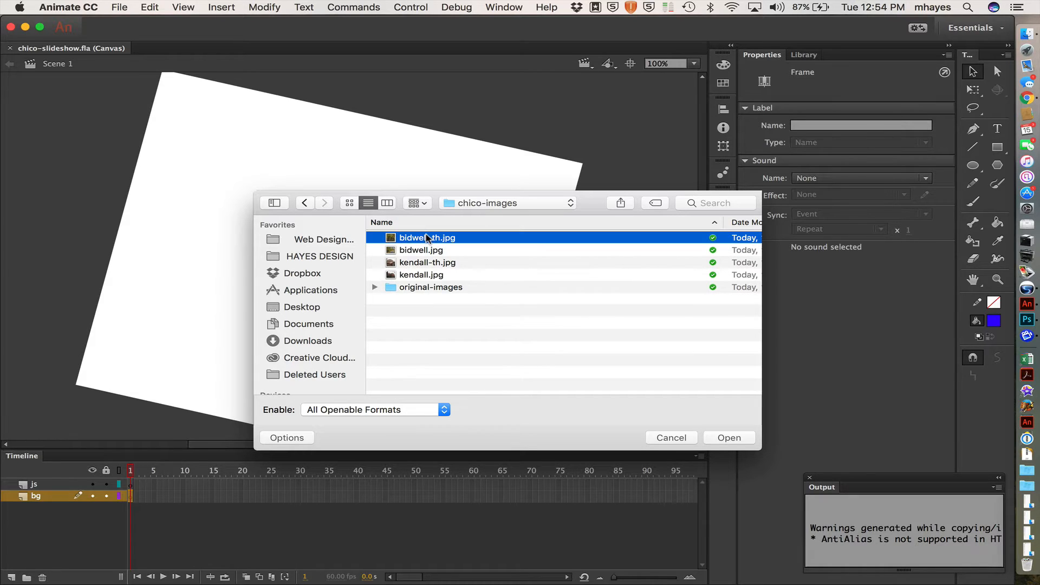
{"action": "left_click", "coordinate": [419, 275], "text": "shift"}
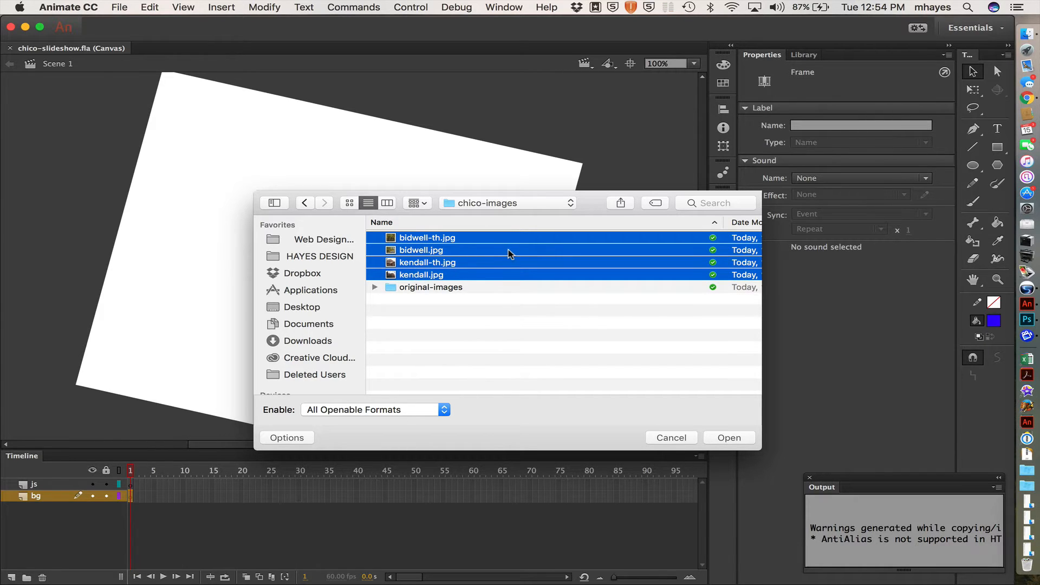
{"action": "left_click", "coordinate": [723, 437]}
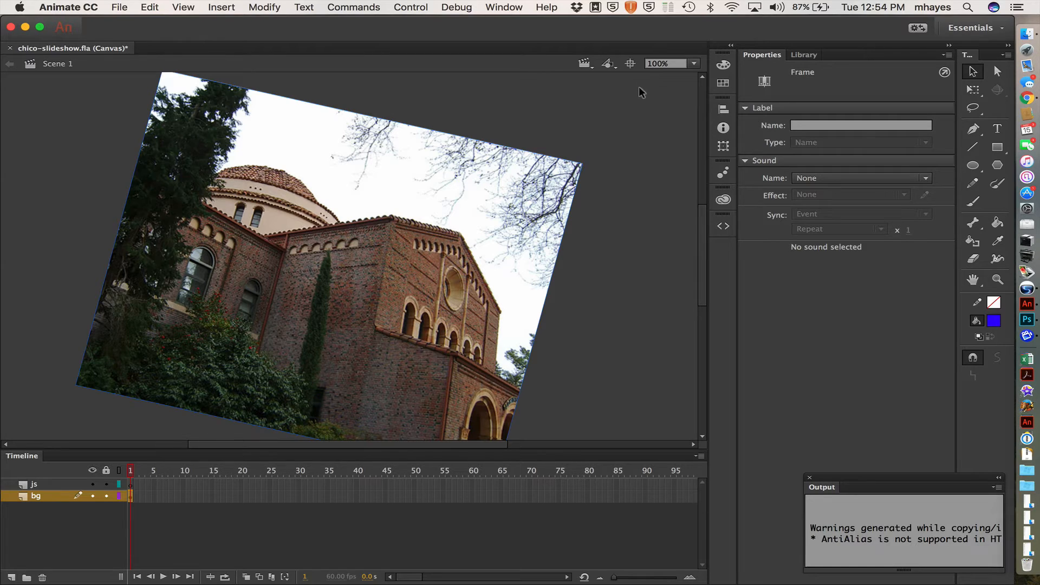
Step: Spread the four stacked images apart, placing the dome thumbnail above the tree thumbnail off the stage's left edge at about X -135
{"action": "left_click", "coordinate": [631, 64]}
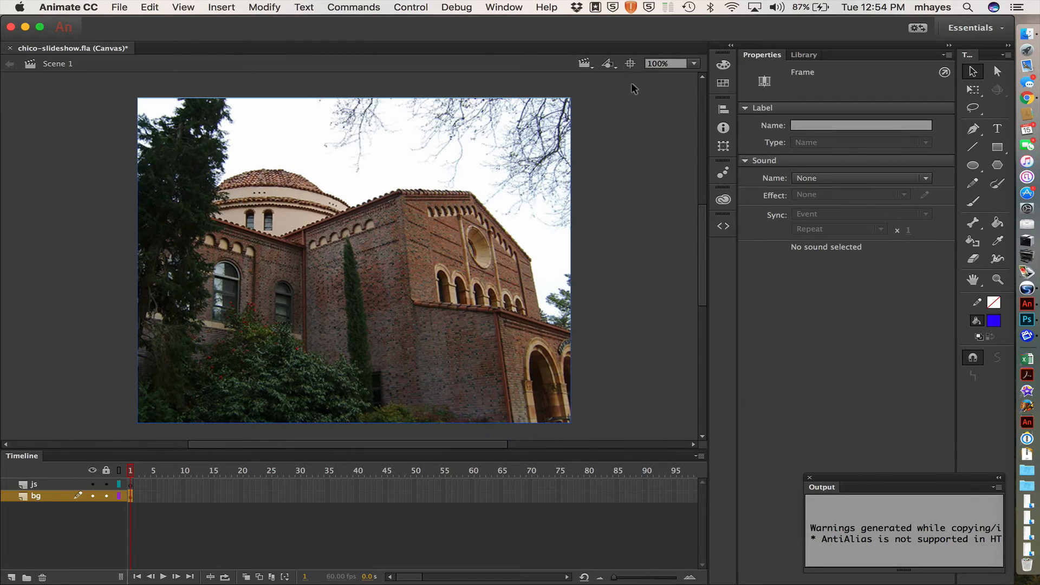
{"action": "left_click", "coordinate": [56, 189]}
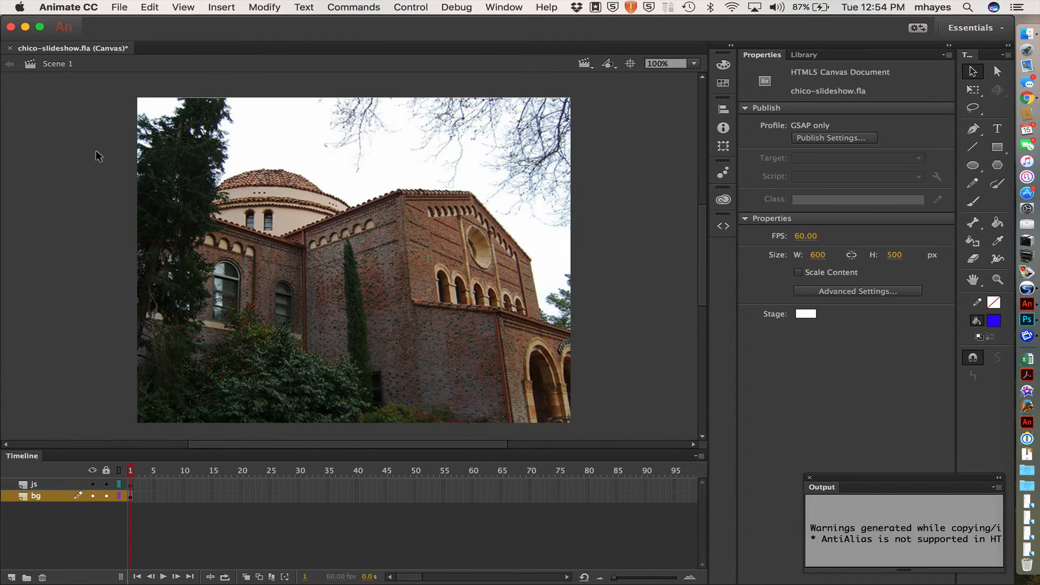
{"action": "left_click_drag", "start_coordinate": [171, 176], "coordinate": [323, 213]}
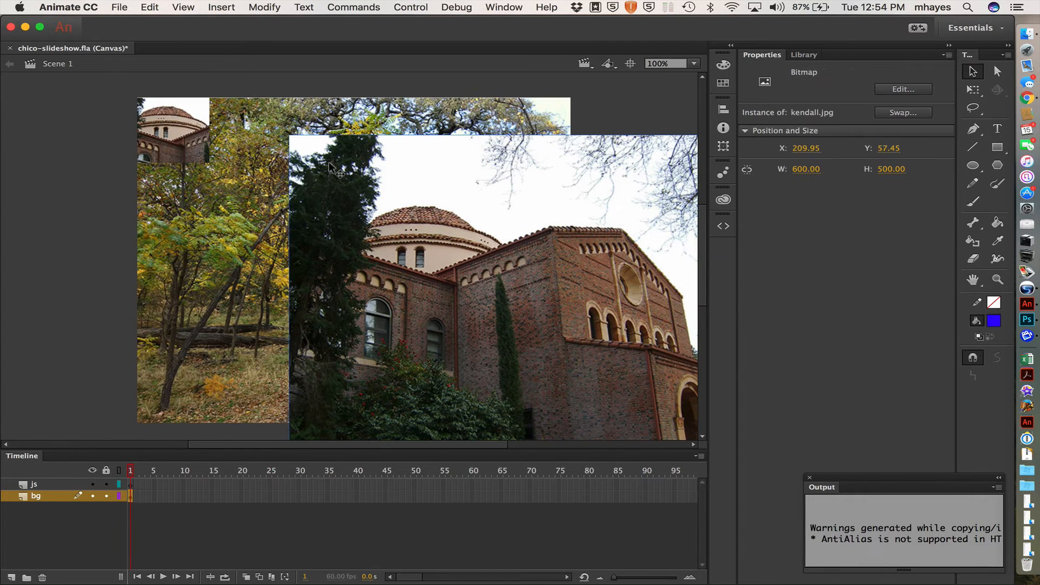
{"action": "left_click_drag", "start_coordinate": [176, 130], "coordinate": [78, 125]}
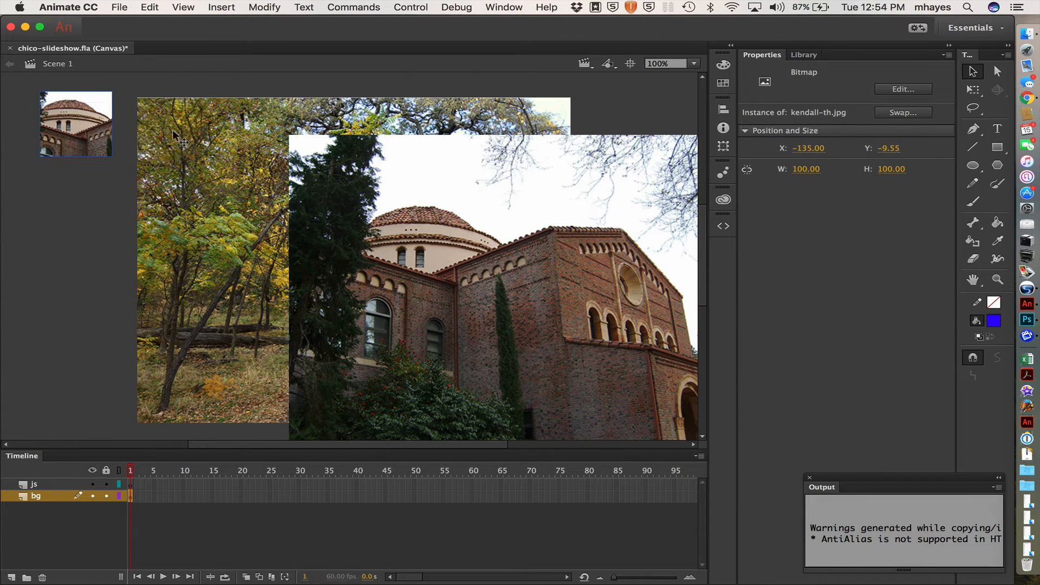
{"action": "left_click_drag", "start_coordinate": [173, 133], "coordinate": [142, 261]}
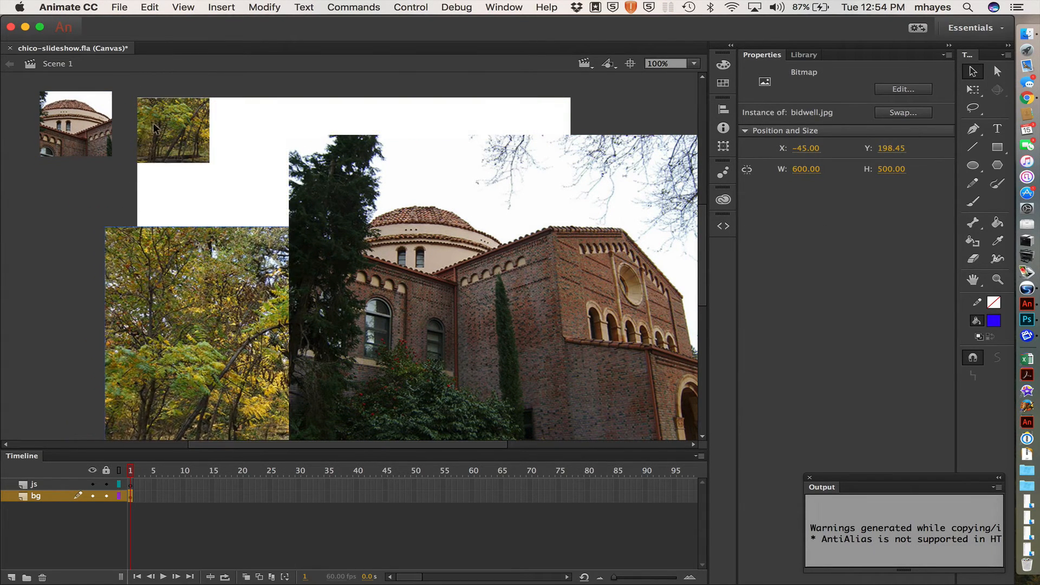
{"action": "left_click_drag", "start_coordinate": [153, 123], "coordinate": [61, 197]}
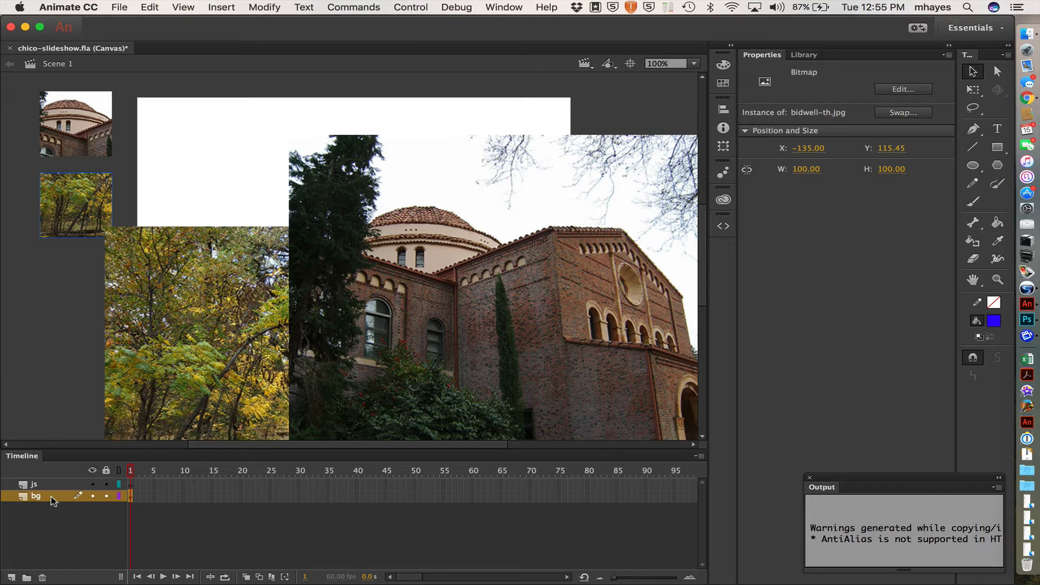
Step: Convert the dome thumbnail kendall-th.jpg to a Movie Clip symbol named th1
{"action": "left_click", "coordinate": [77, 115]}
{"action": "right_click", "coordinate": [77, 115]}
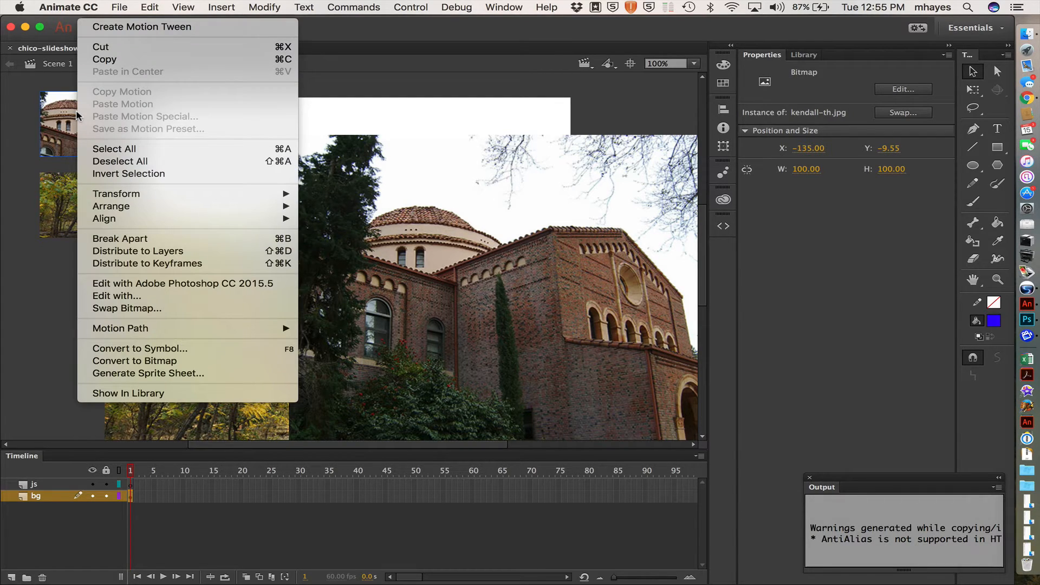
{"action": "left_click", "coordinate": [132, 350]}
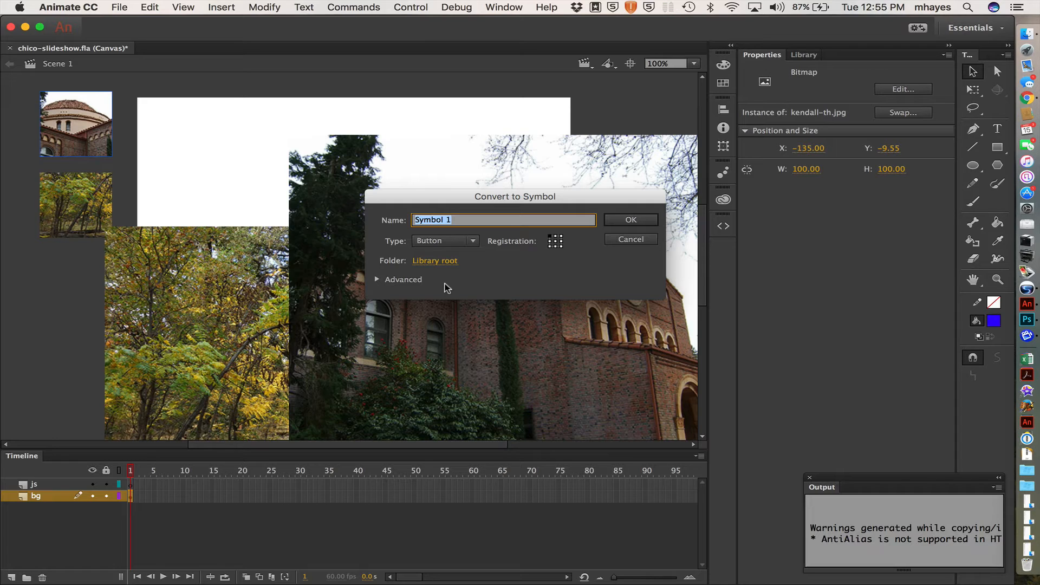
{"action": "type", "text": "th1"}
{"action": "left_click", "coordinate": [431, 243]}
{"action": "left_click", "coordinate": [441, 252]}
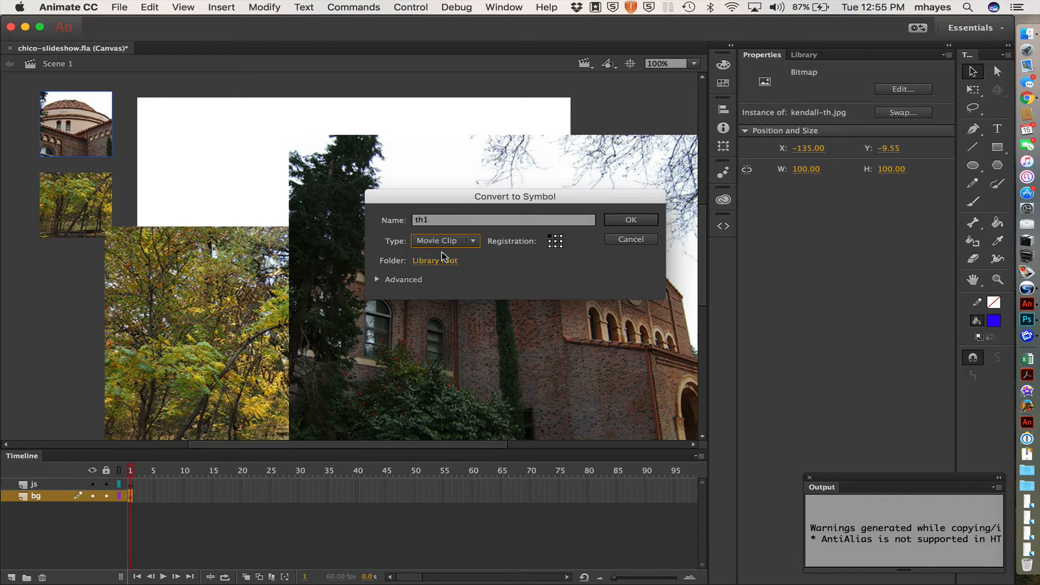
{"action": "left_click", "coordinate": [637, 216]}
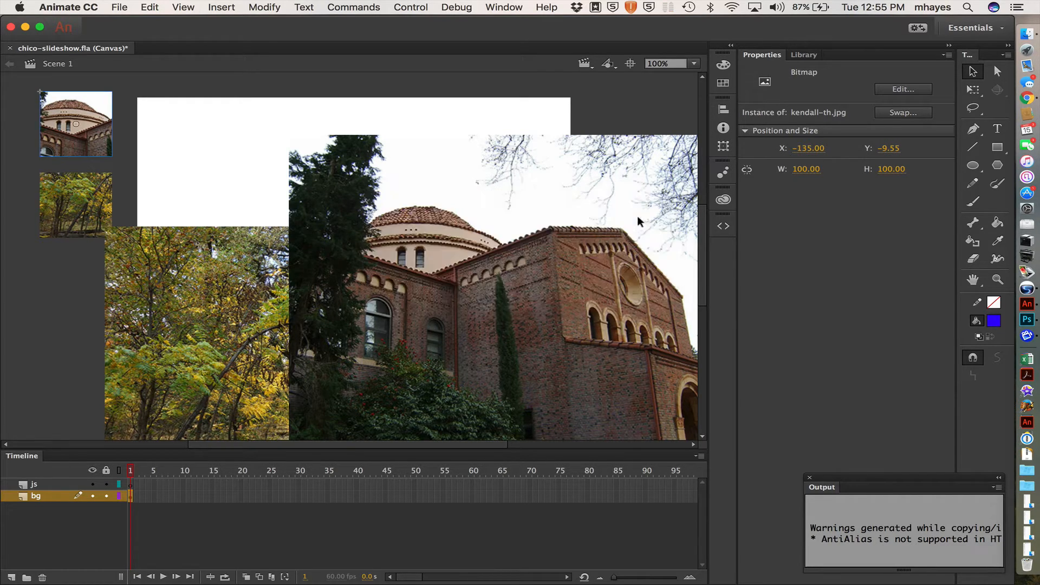
Step: Convert the tree thumbnail bidwell-th.jpg to a Movie Clip symbol named th2
{"action": "left_click", "coordinate": [70, 196]}
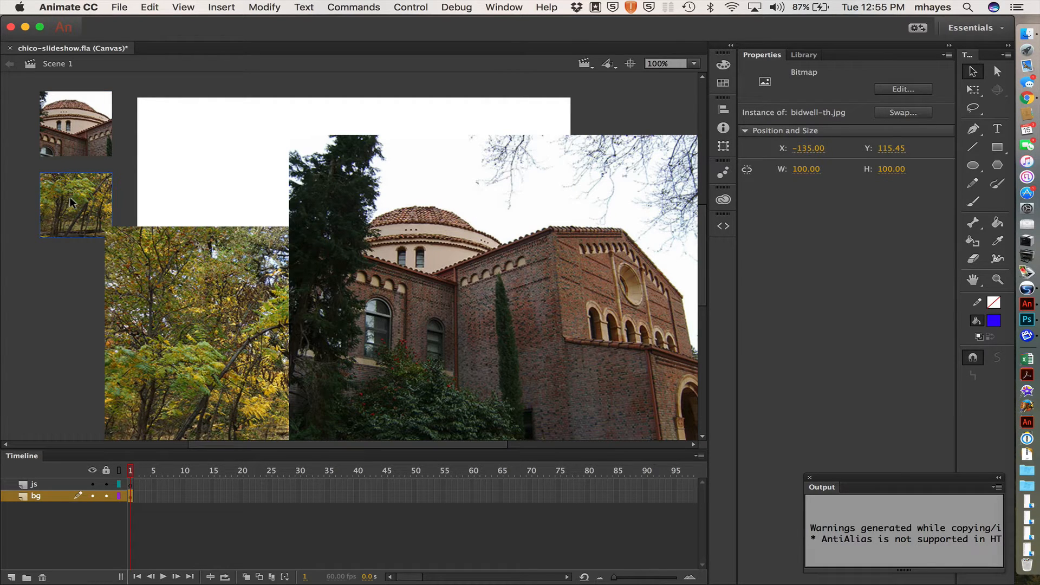
{"action": "right_click", "coordinate": [70, 197]}
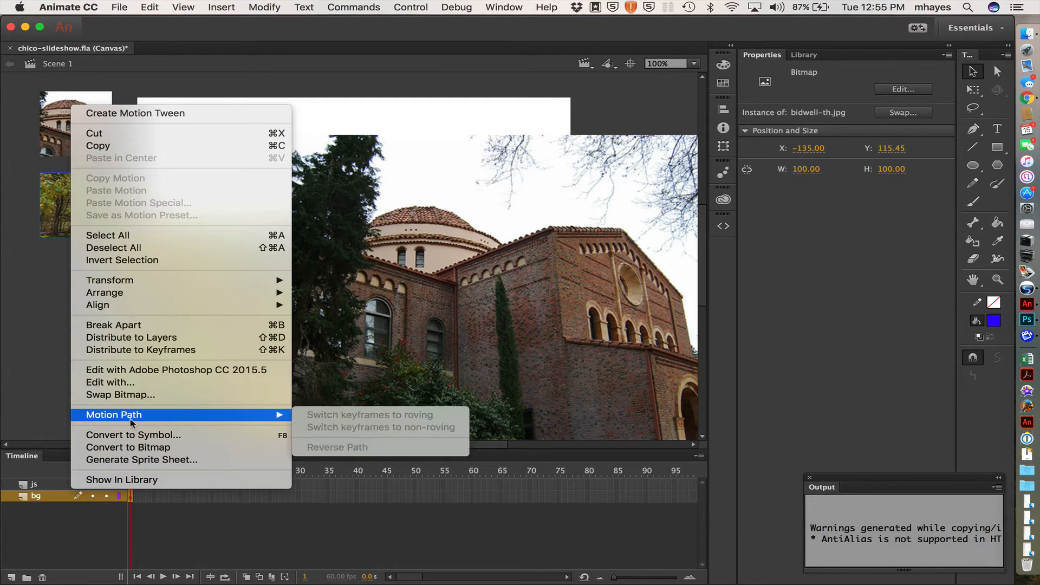
{"action": "left_click", "coordinate": [129, 435]}
{"action": "type", "text": "t"}
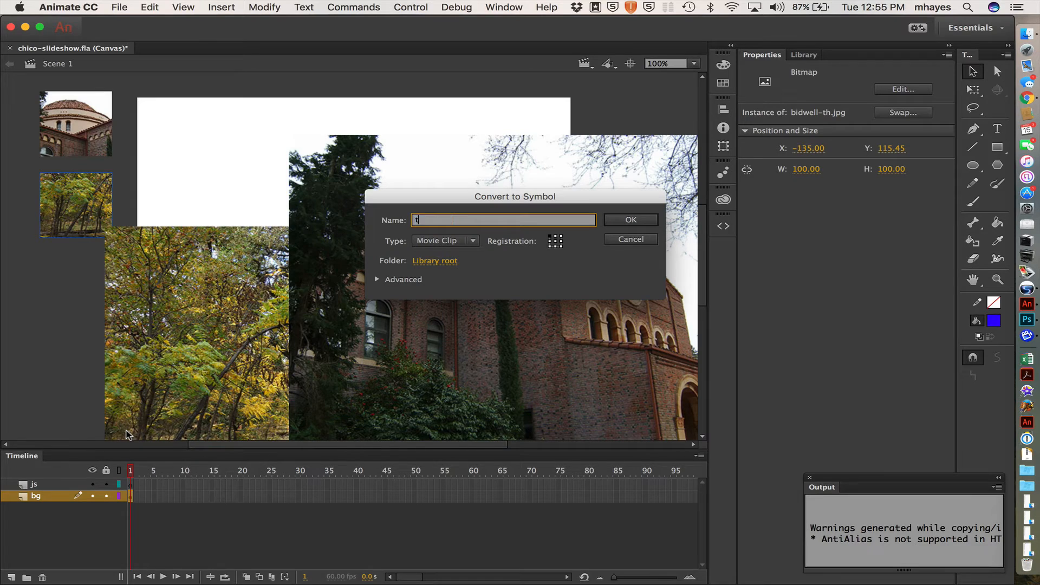
{"action": "type", "text": "h2"}
{"action": "left_click", "coordinate": [624, 221]}
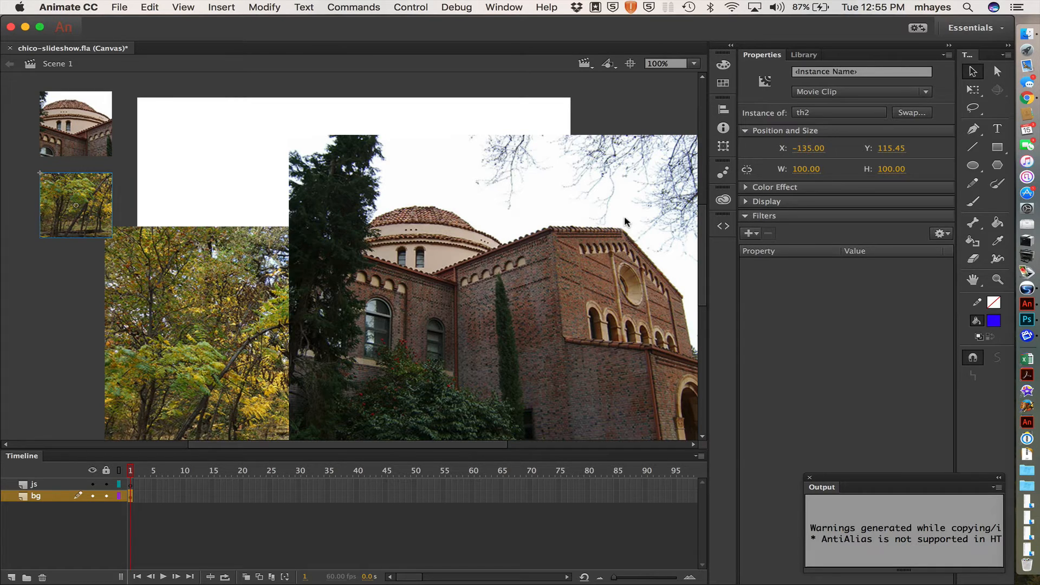
Step: Convert the large building photo kendall.jpg to a Movie Clip symbol named slide1
{"action": "left_click", "coordinate": [546, 173]}
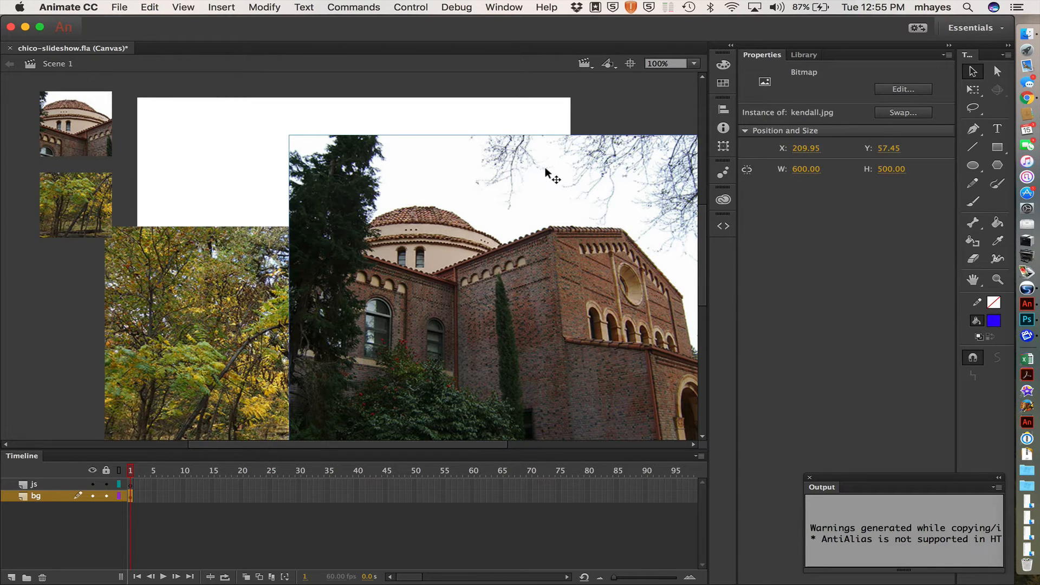
{"action": "right_click", "coordinate": [547, 171]}
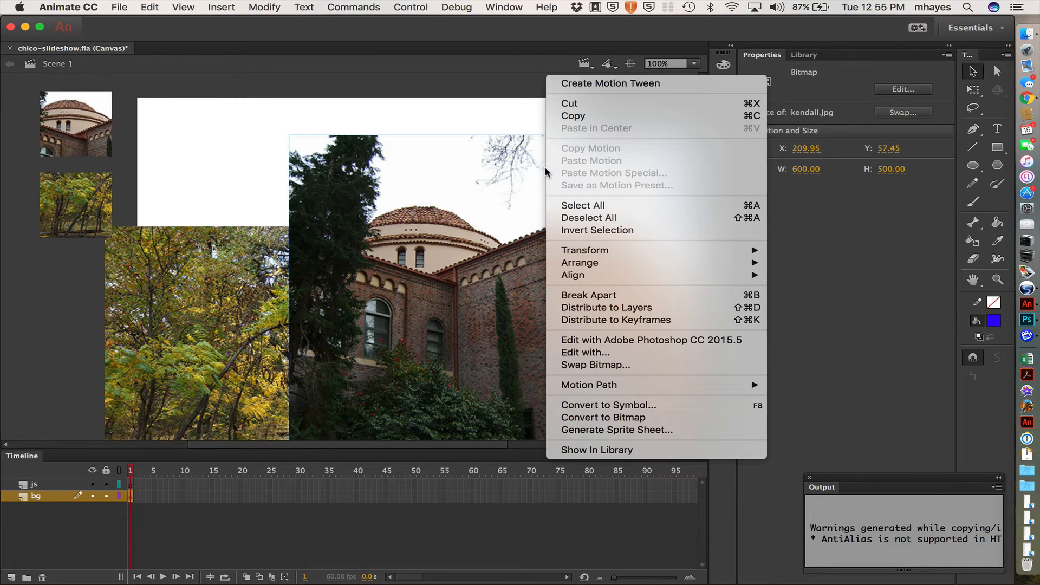
{"action": "left_click", "coordinate": [565, 406]}
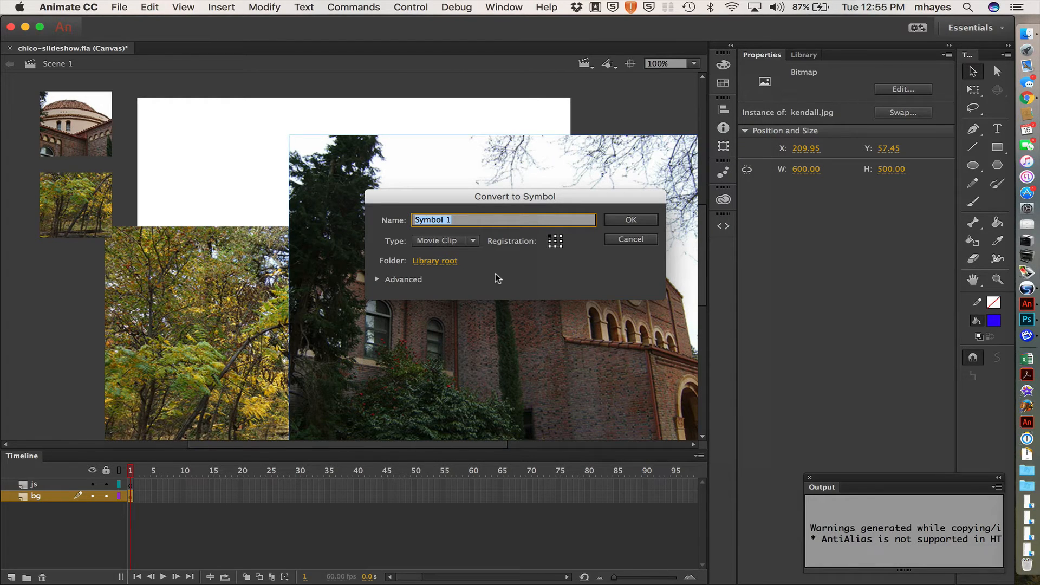
{"action": "type", "text": "slide1"}
{"action": "left_click", "coordinate": [614, 221]}
Step: Convert the large park photo bidwell.jpg to a Movie Clip symbol named slide2
{"action": "left_click", "coordinate": [227, 267]}
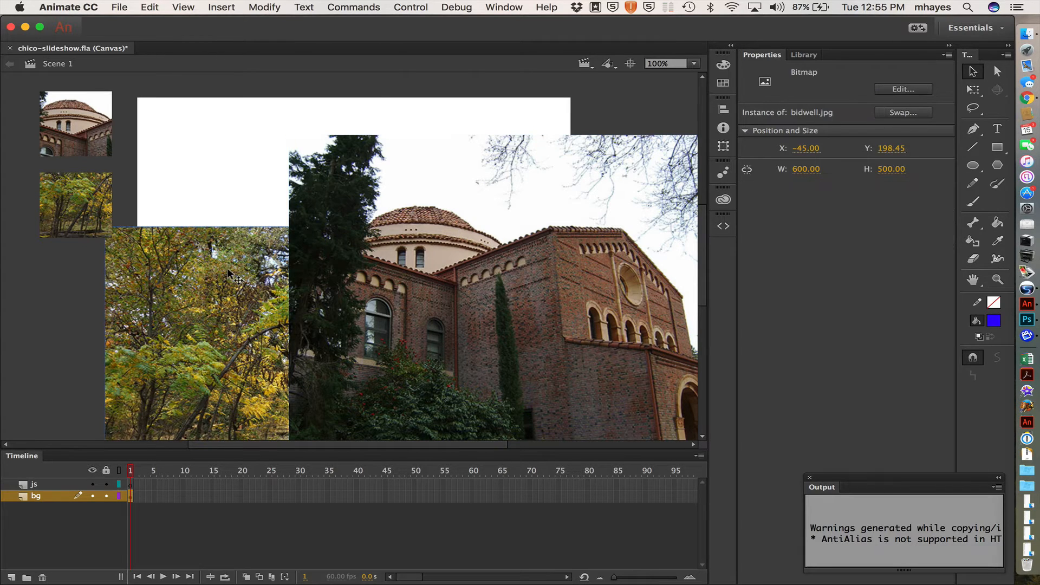
{"action": "right_click", "coordinate": [227, 267]}
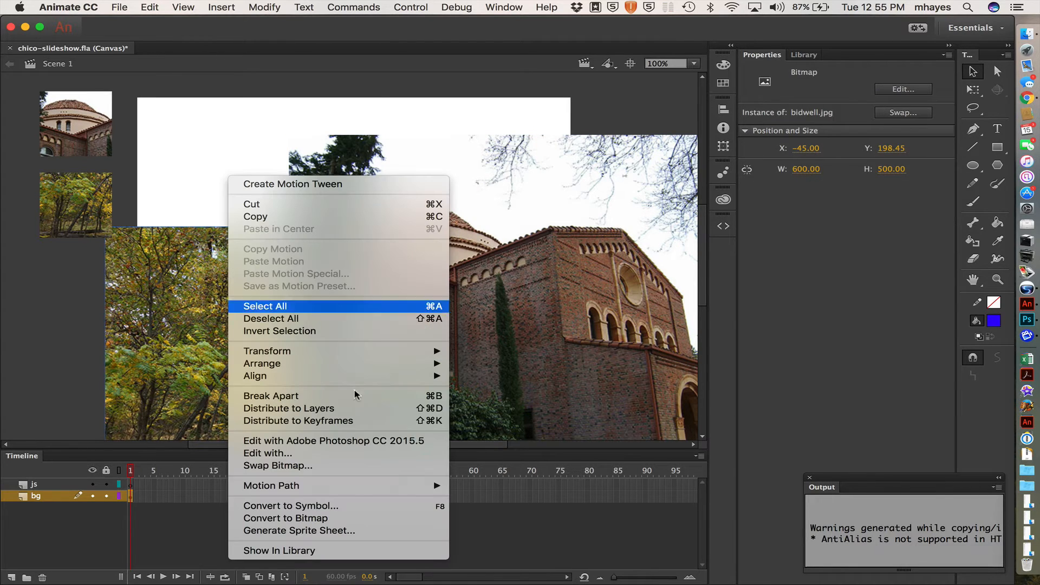
{"action": "left_click", "coordinate": [338, 507]}
{"action": "type", "text": "slide2"}
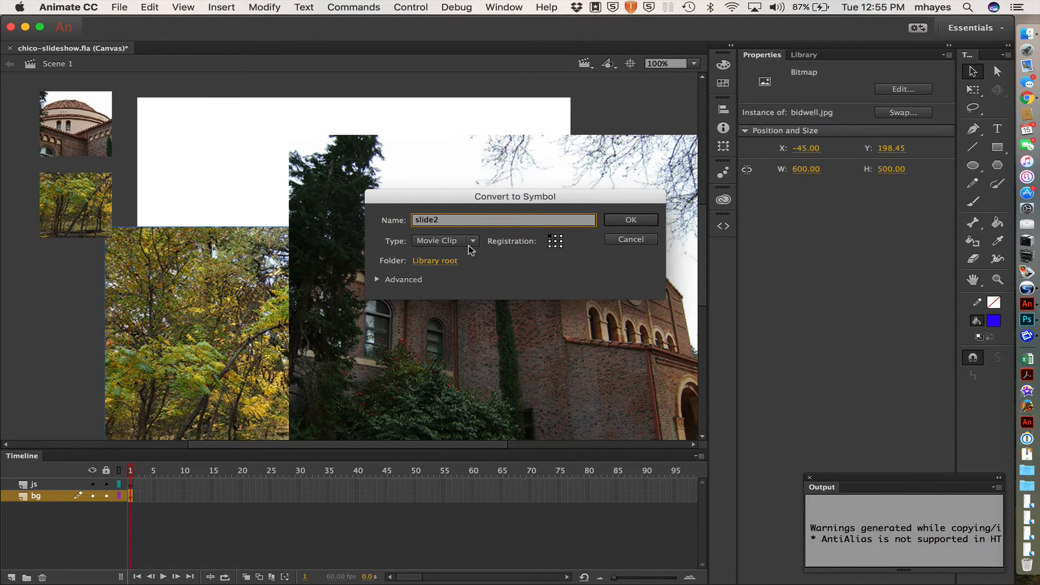
{"action": "left_click", "coordinate": [614, 221]}
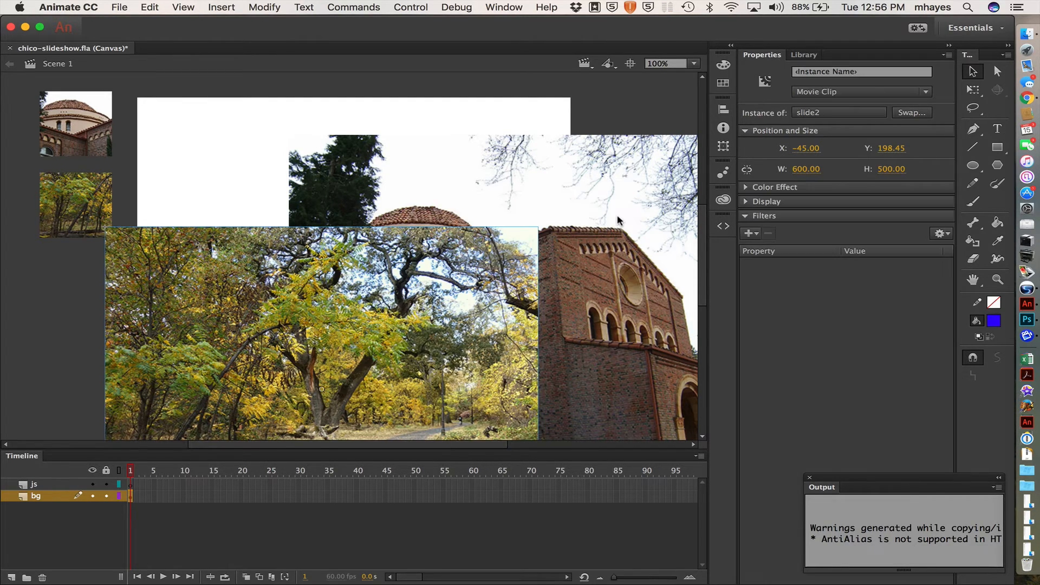
Step: Move the slide1 building photo up and left to about X 157, Y 36
{"action": "left_click", "coordinate": [644, 104]}
{"action": "left_click", "coordinate": [618, 154]}
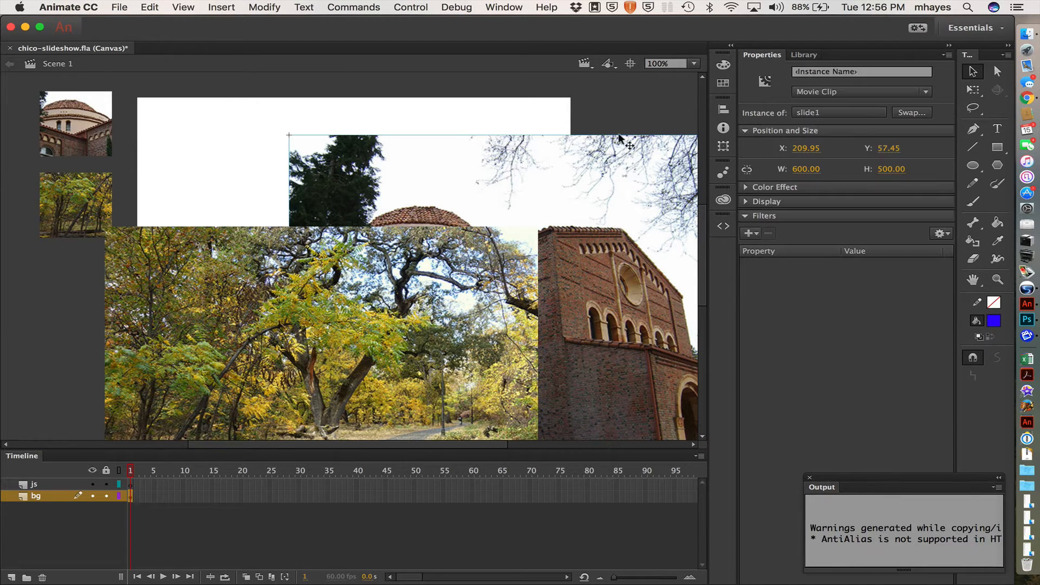
{"action": "left_click", "coordinate": [618, 104]}
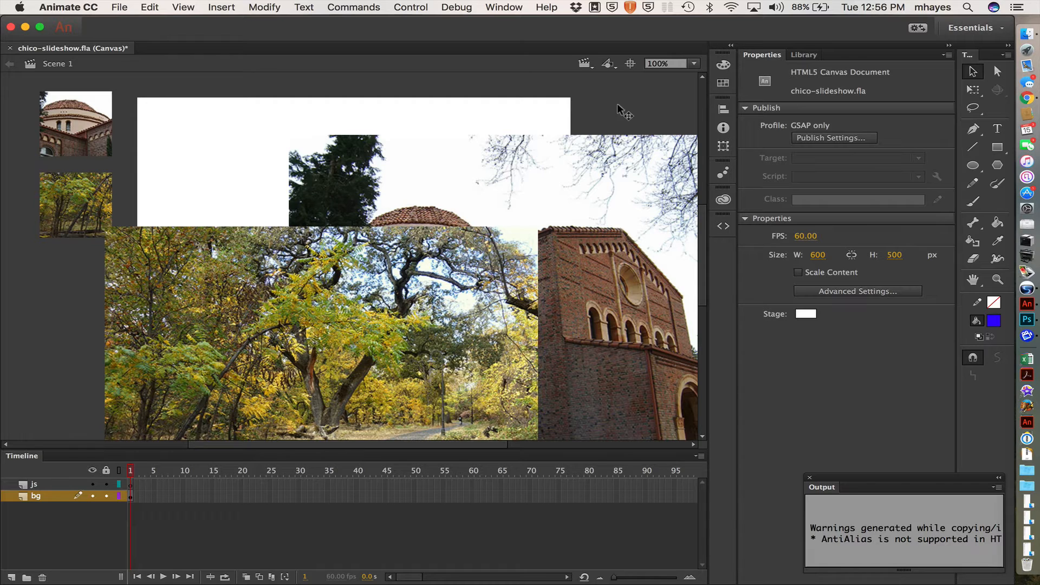
{"action": "left_click", "coordinate": [412, 159]}
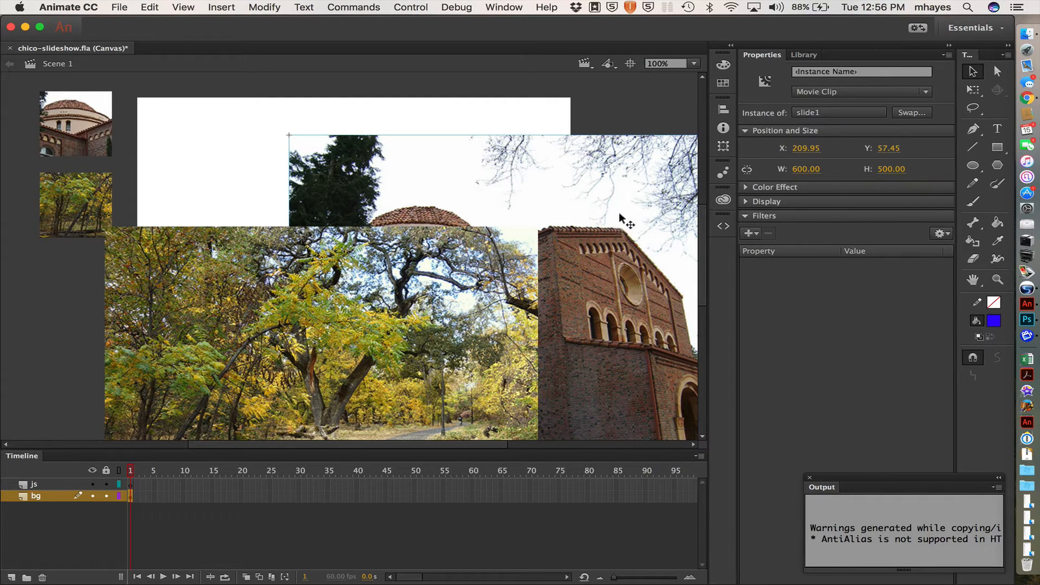
{"action": "left_click_drag", "start_coordinate": [624, 163], "coordinate": [585, 148]}
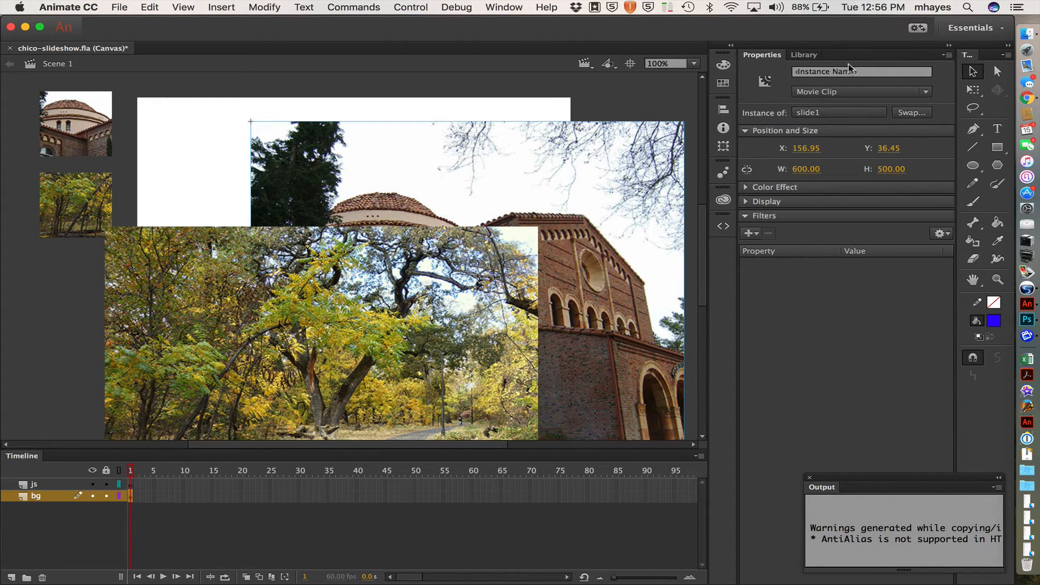
Step: Give the large building photo on the stage the instance name slide1
{"action": "left_click", "coordinate": [868, 70]}
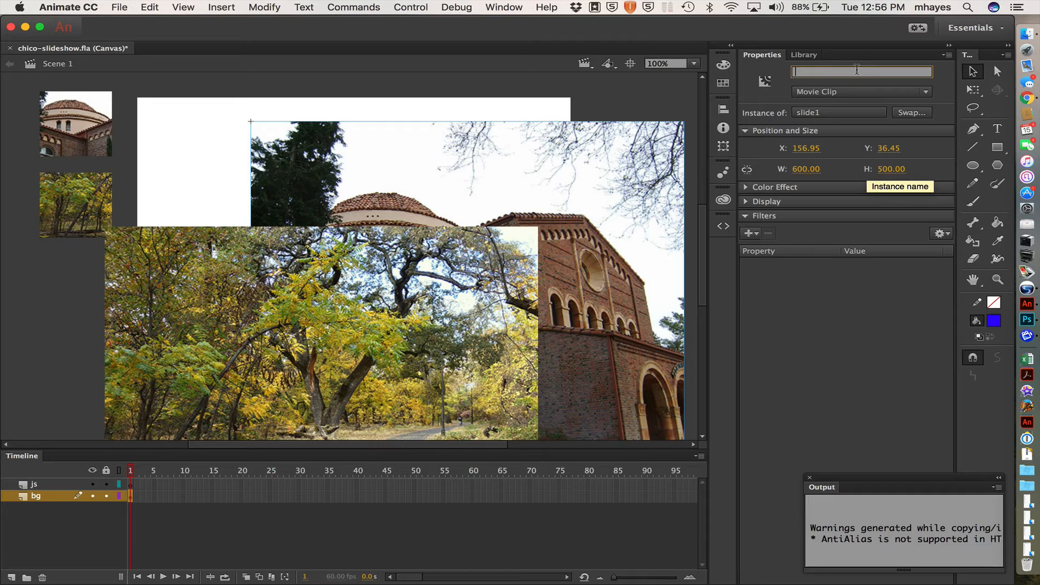
{"action": "type", "text": "slide1"}
{"action": "key", "text": "Tab"}
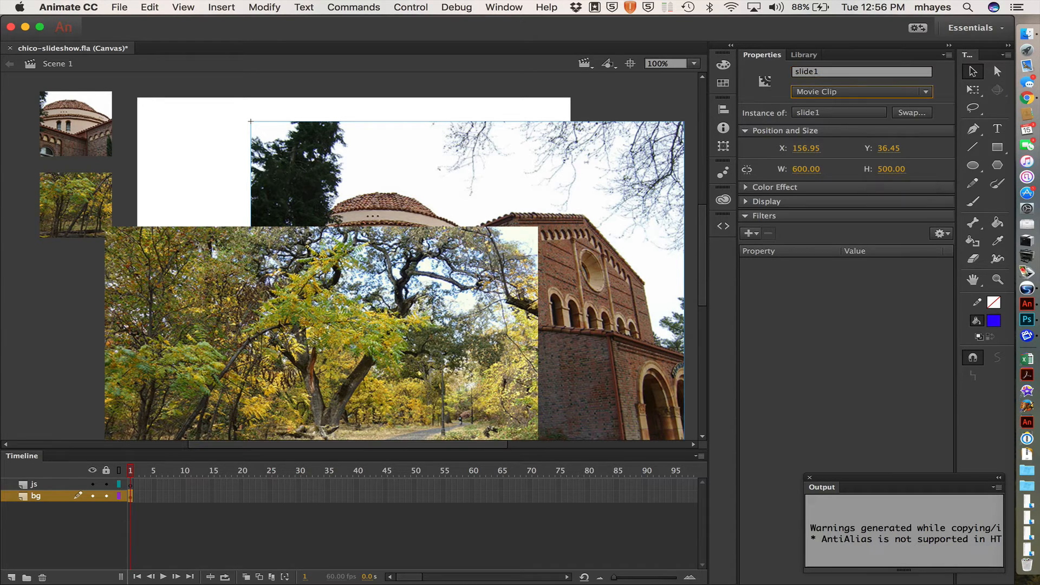
Step: Give the large park photo on the stage the instance name slide2
{"action": "left_click", "coordinate": [178, 266]}
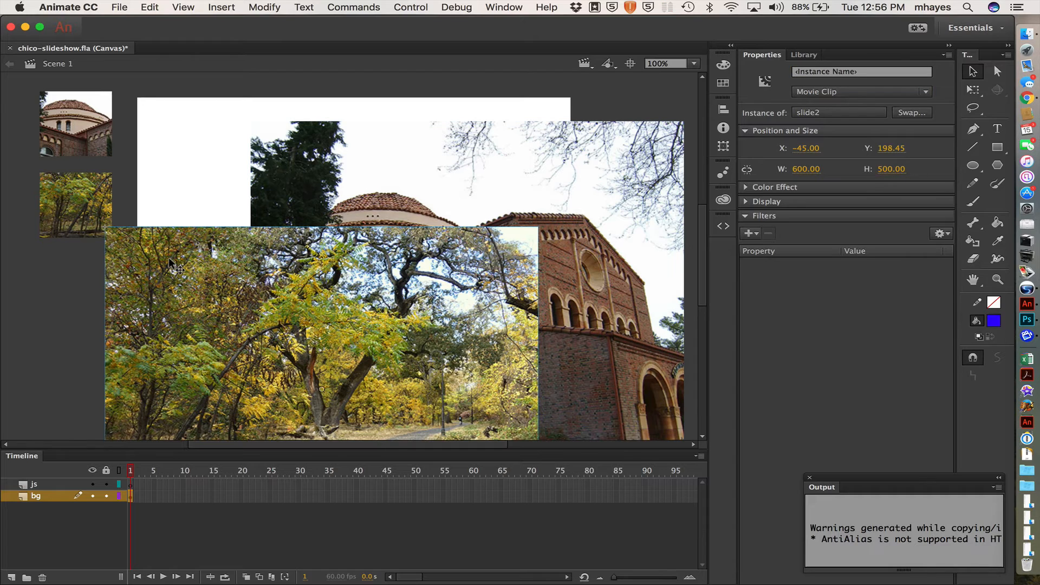
{"action": "left_click", "coordinate": [812, 72]}
{"action": "type", "text": "slide2"}
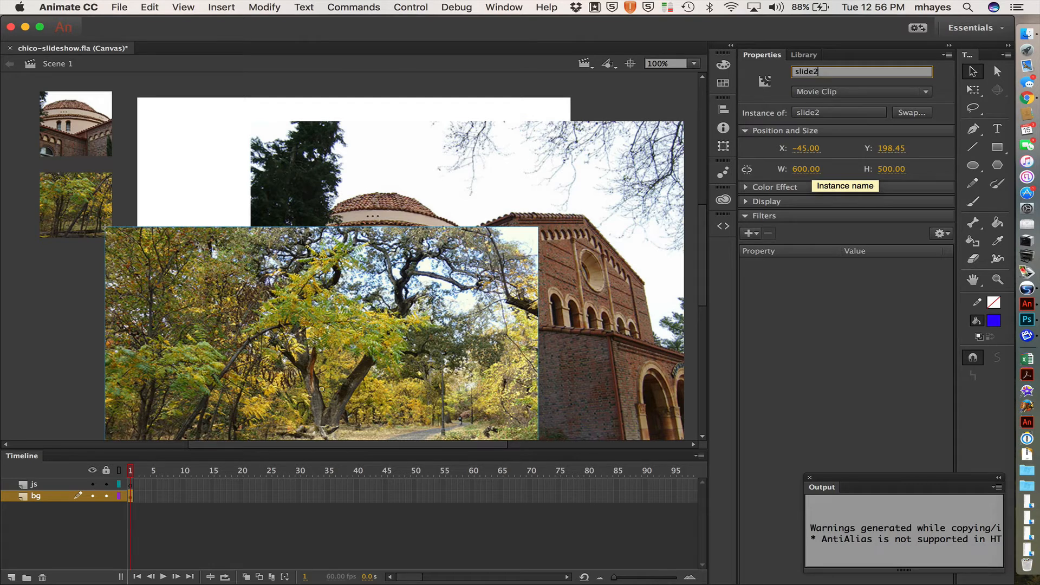
{"action": "key", "text": "Tab"}
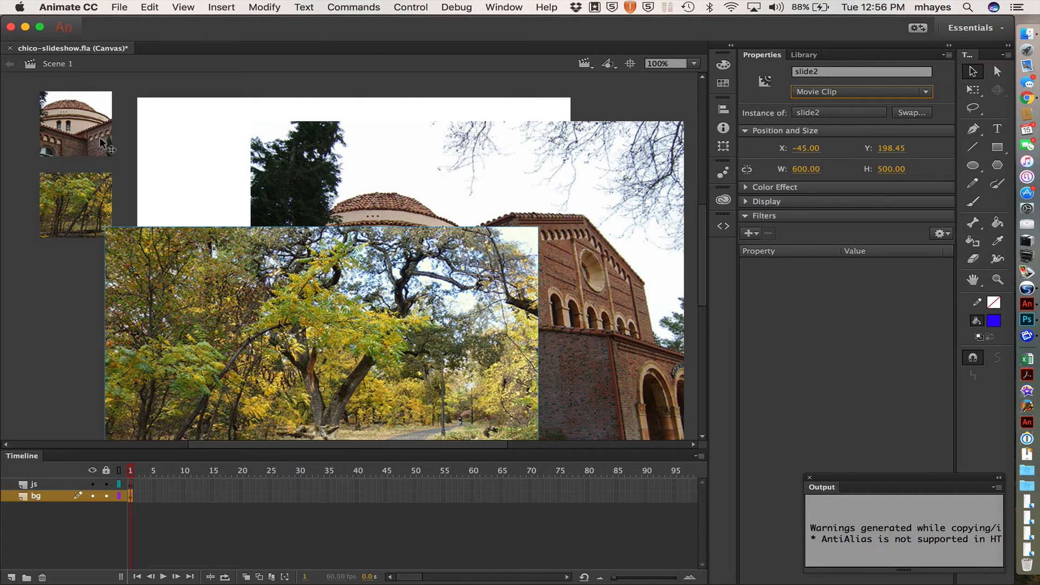
Step: Give the building dome thumbnail beside the stage the instance name th1
{"action": "left_click", "coordinate": [77, 125]}
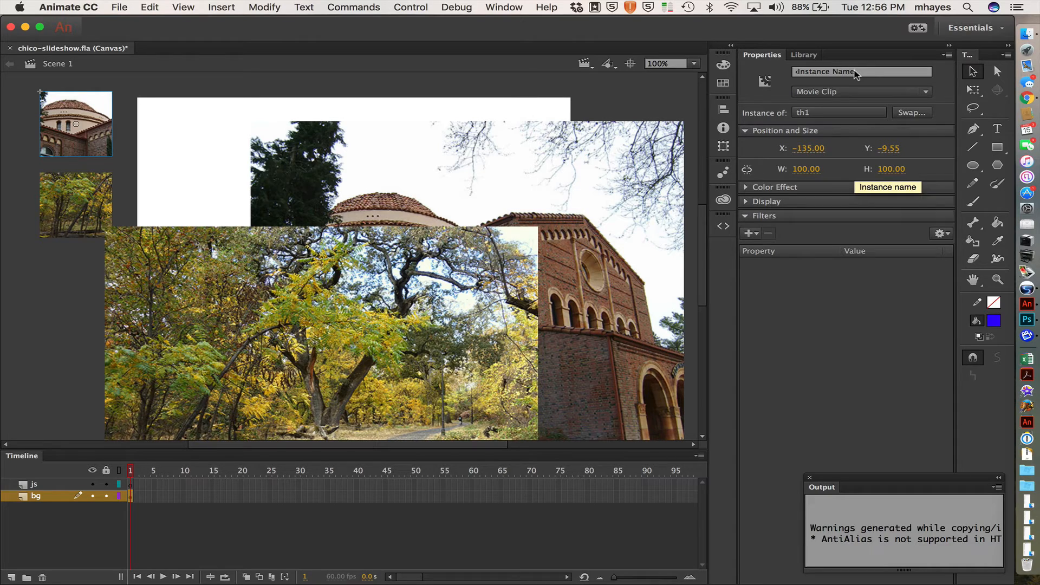
{"action": "left_click", "coordinate": [803, 73]}
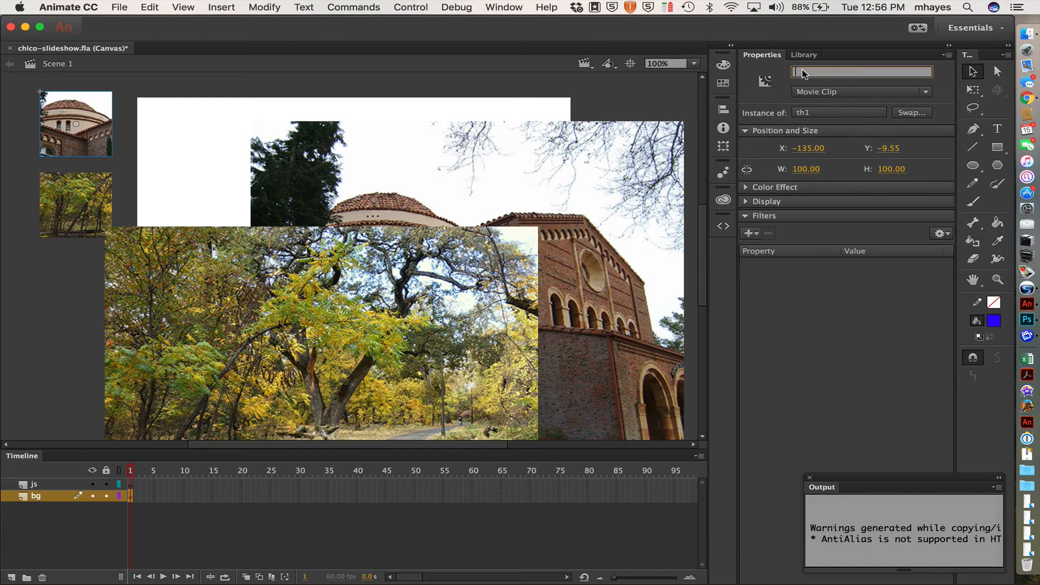
{"action": "type", "text": "th1"}
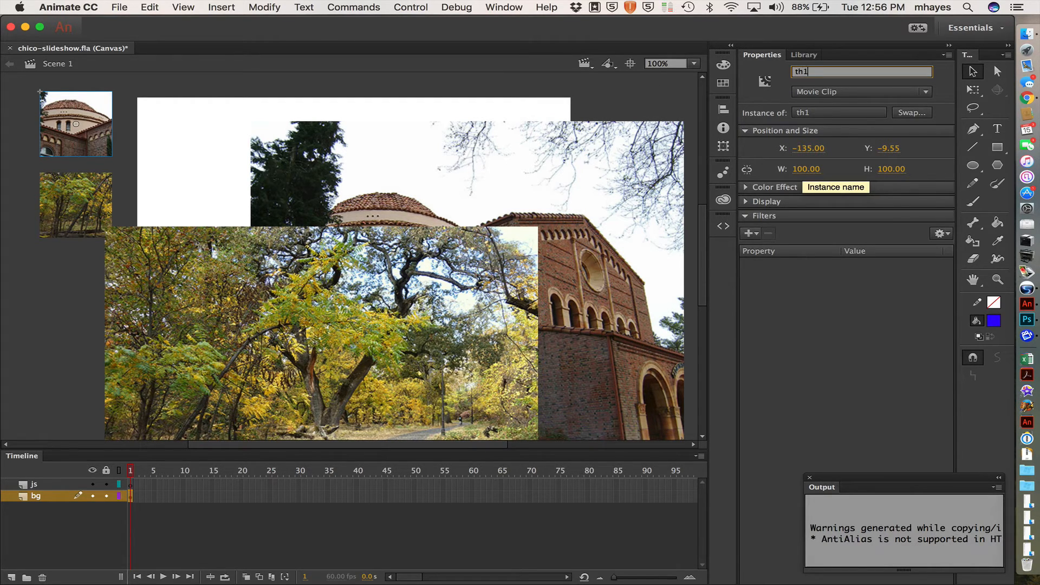
{"action": "key", "text": "Return"}
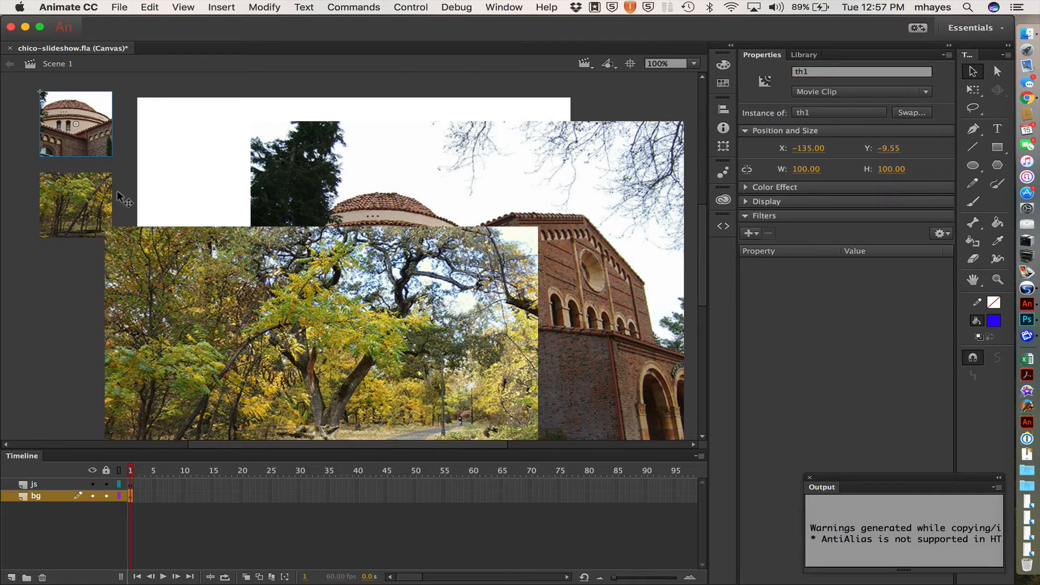
Step: Give the tree thumbnail the instance name th2, and check the instance names of the other movie clips
{"action": "left_click", "coordinate": [76, 195]}
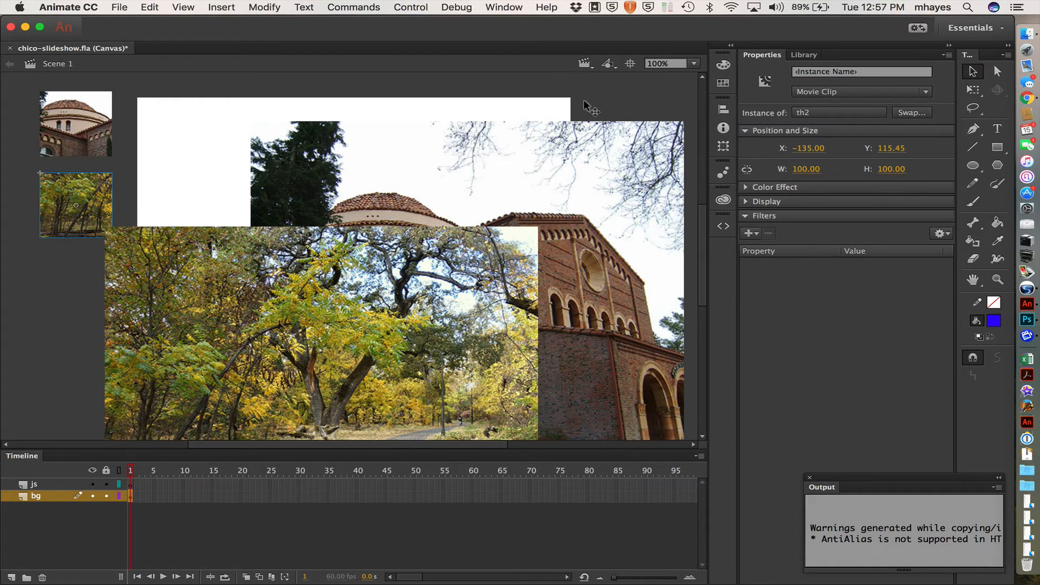
{"action": "left_click", "coordinate": [828, 71]}
{"action": "type", "text": "th2"}
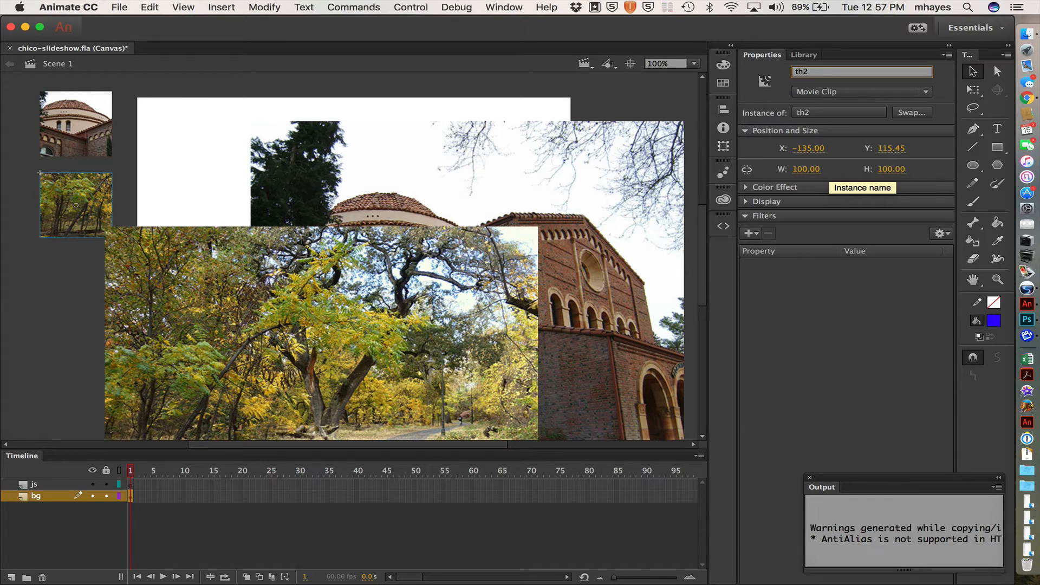
{"action": "key", "text": "Return"}
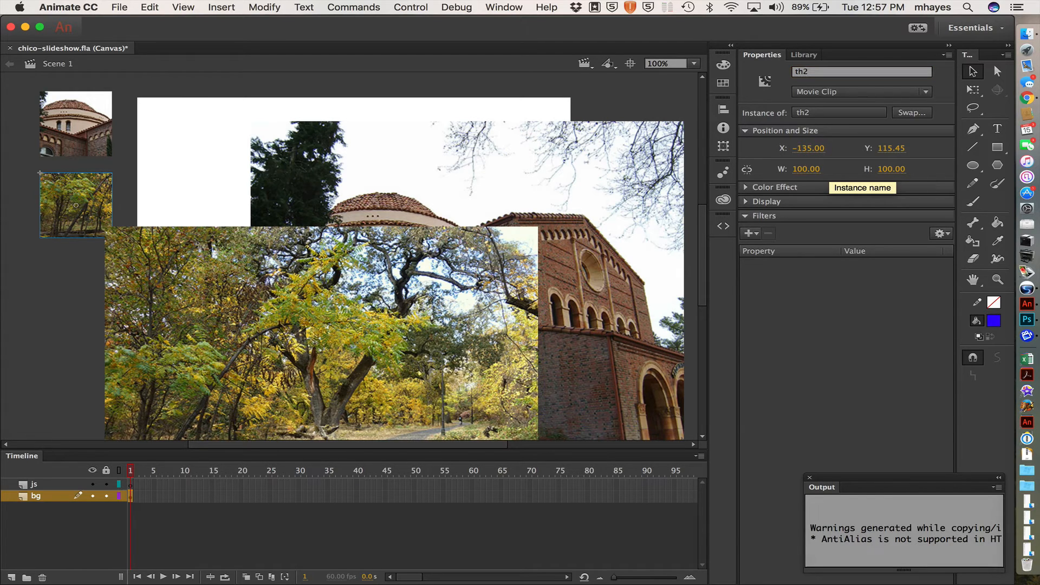
{"action": "left_click", "coordinate": [613, 168]}
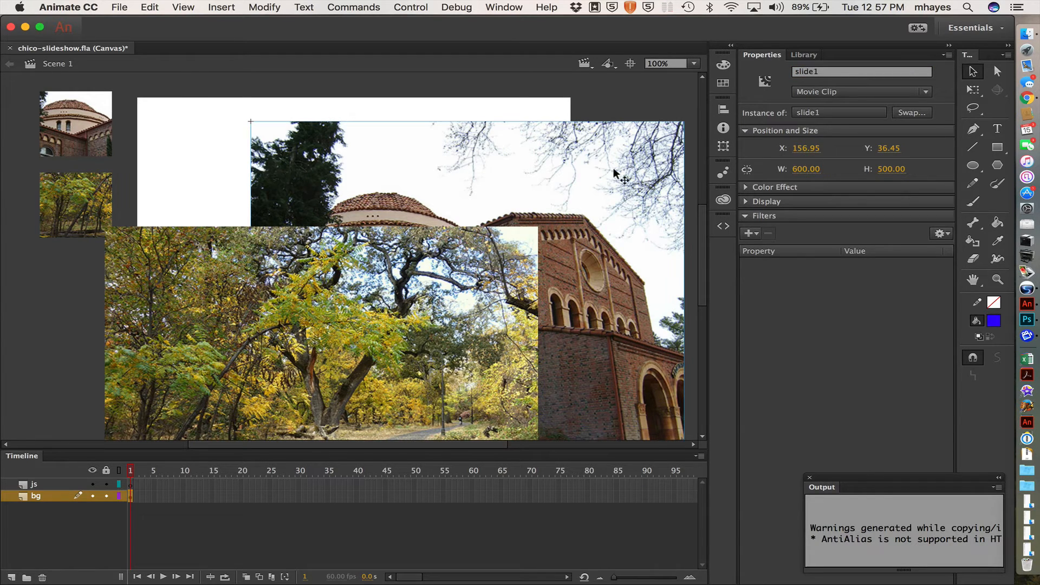
{"action": "left_click", "coordinate": [204, 281]}
{"action": "left_click", "coordinate": [78, 112]}
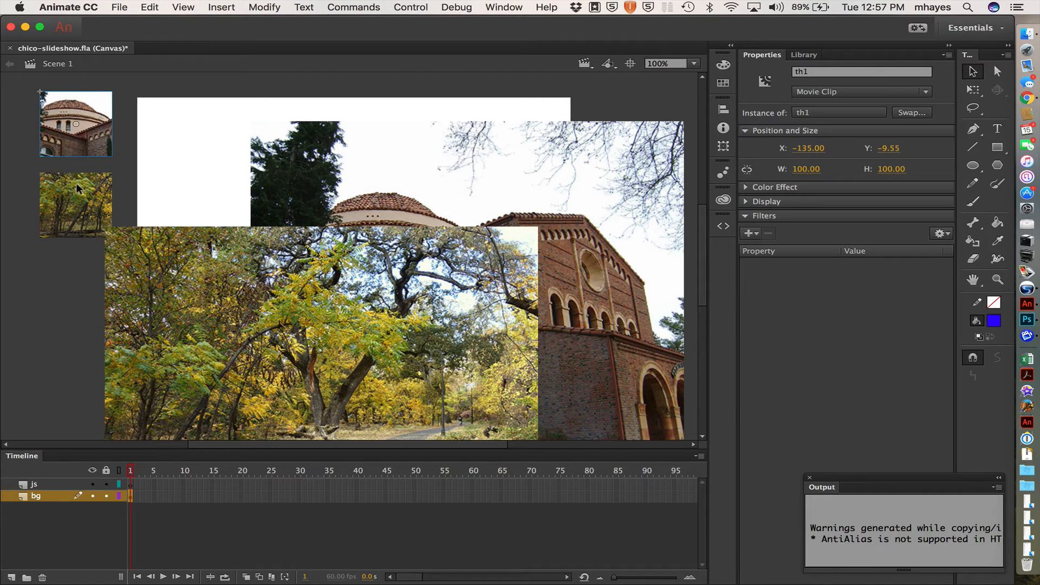
{"action": "left_click", "coordinate": [60, 278]}
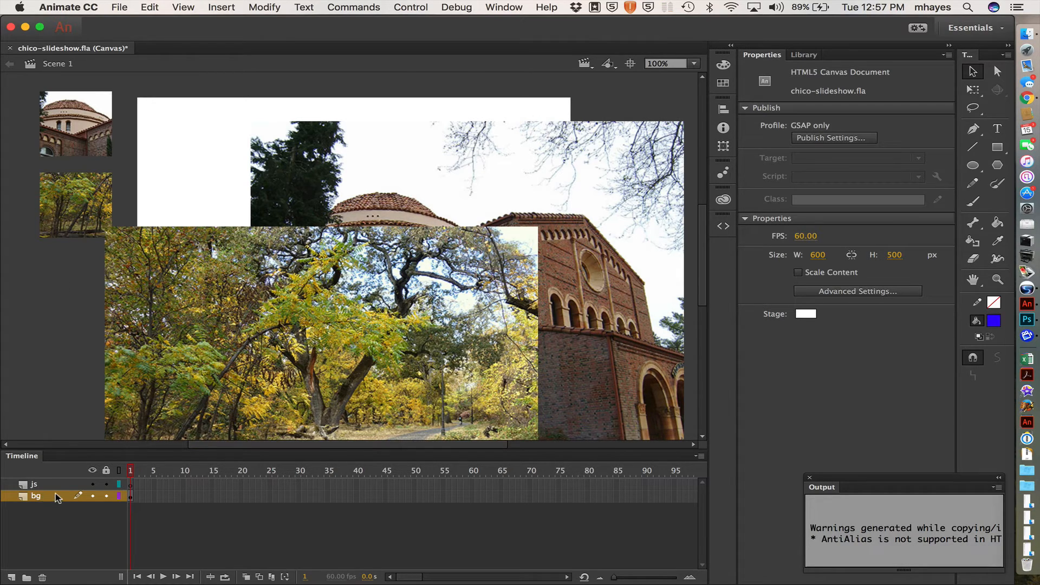
Step: Add two new layers above the bg layer and rename the upper one thumbs
{"action": "left_click", "coordinate": [12, 578]}
{"action": "left_click", "coordinate": [11, 578]}
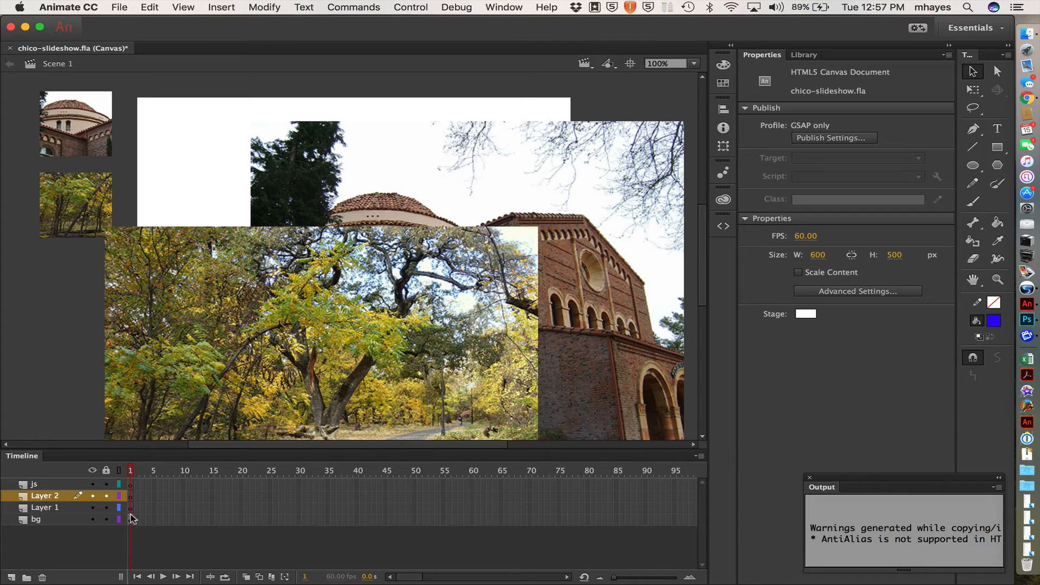
{"action": "double_click", "coordinate": [45, 495]}
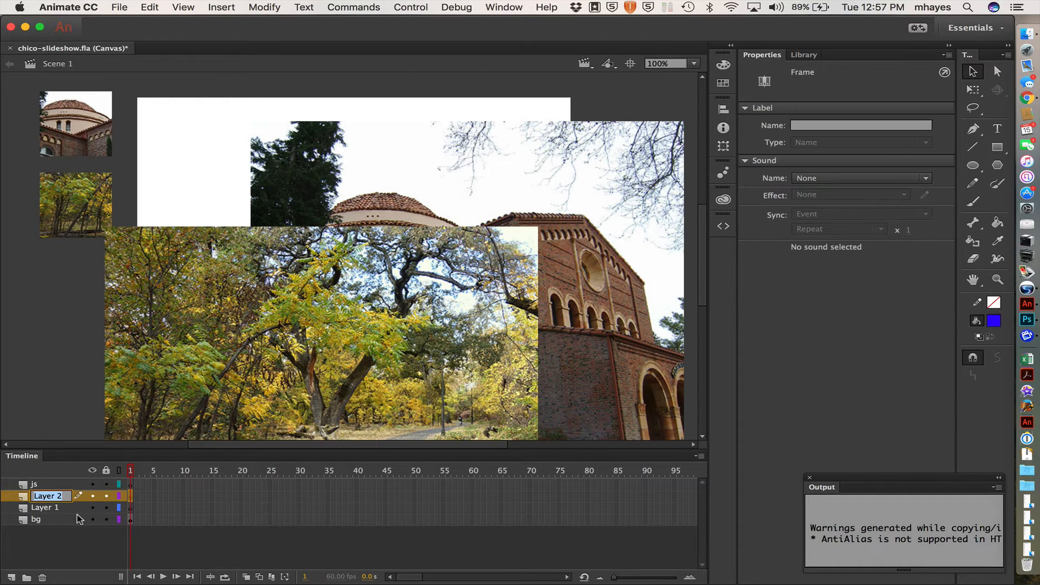
{"action": "type", "text": "thumbs"}
{"action": "key", "text": "Return"}
Step: Rename the new layer below thumbs as 1kendall
{"action": "left_click", "coordinate": [46, 508]}
{"action": "double_click", "coordinate": [41, 502]}
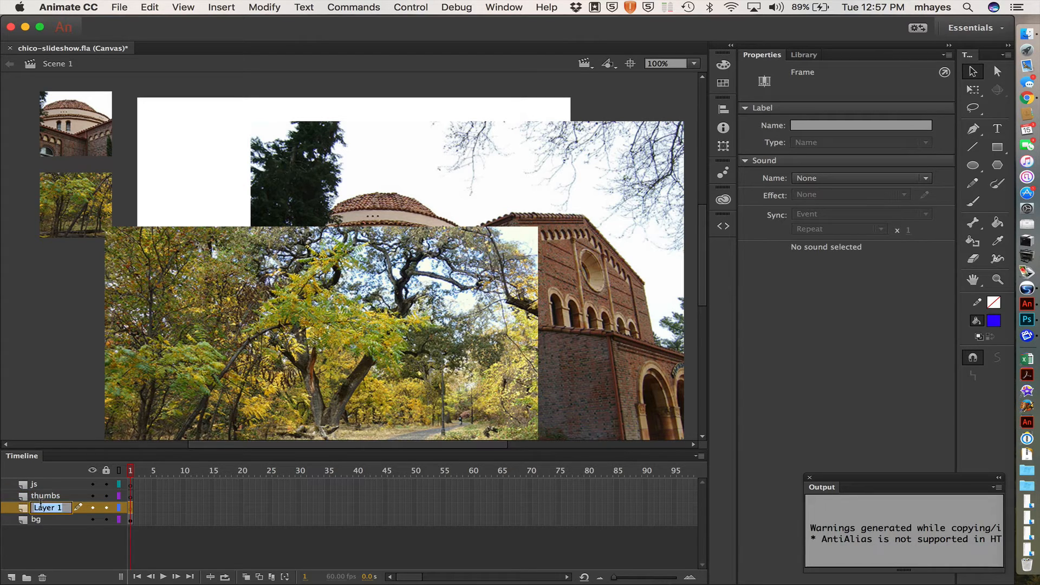
{"action": "type", "text": "ki"}
{"action": "type", "text": "endall1"}
{"action": "key", "text": "BackSpace"}
{"action": "left_click", "coordinate": [34, 508]}
{"action": "type", "text": "1"}
{"action": "key", "text": "Return"}
Step: Rename the bg layer as 2bidwell and deselect everything on the stage
{"action": "double_click", "coordinate": [37, 518]}
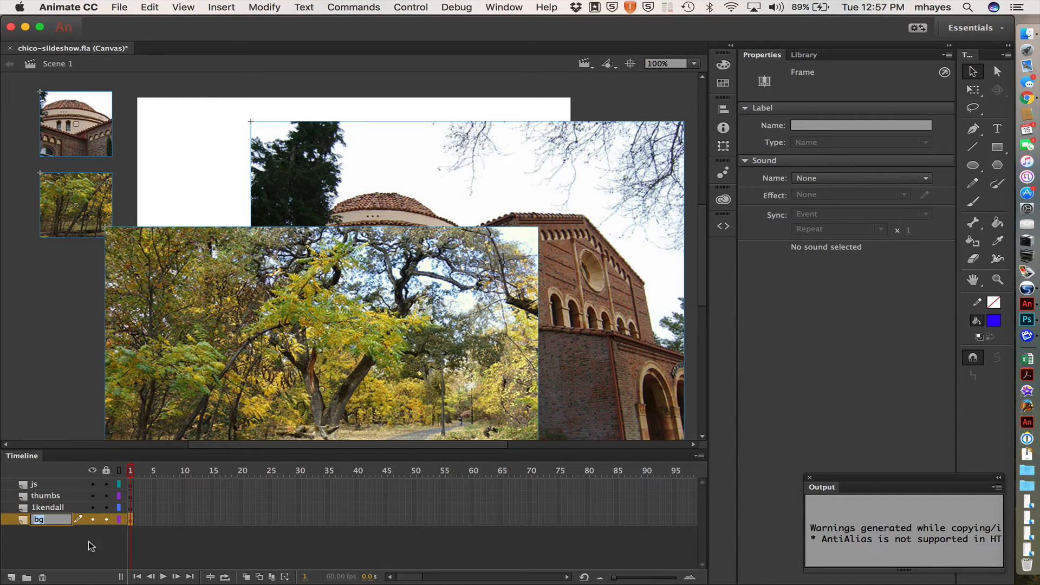
{"action": "type", "text": "2bidwell"}
{"action": "key", "text": "Return"}
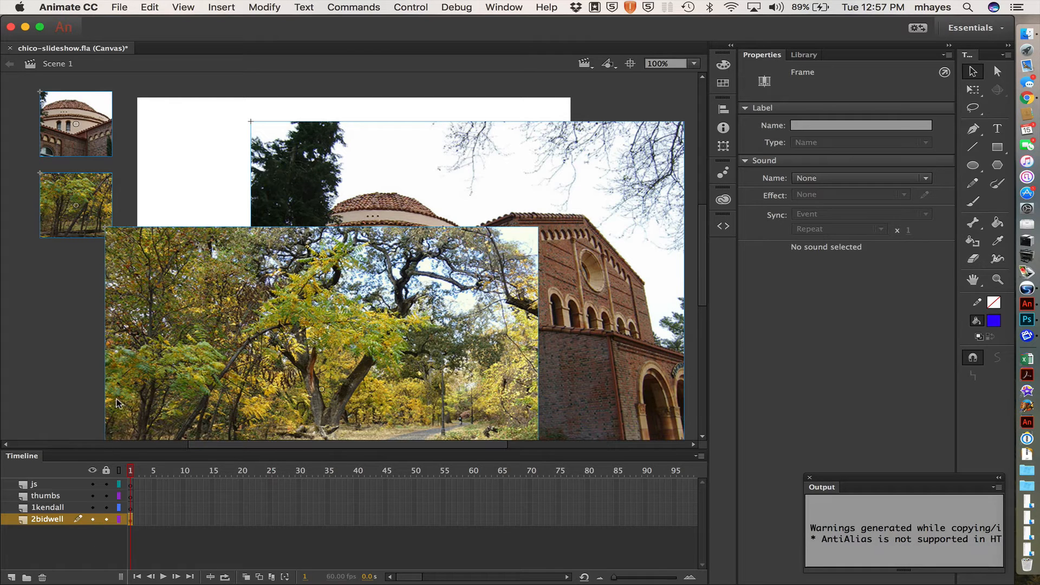
{"action": "left_click", "coordinate": [45, 269]}
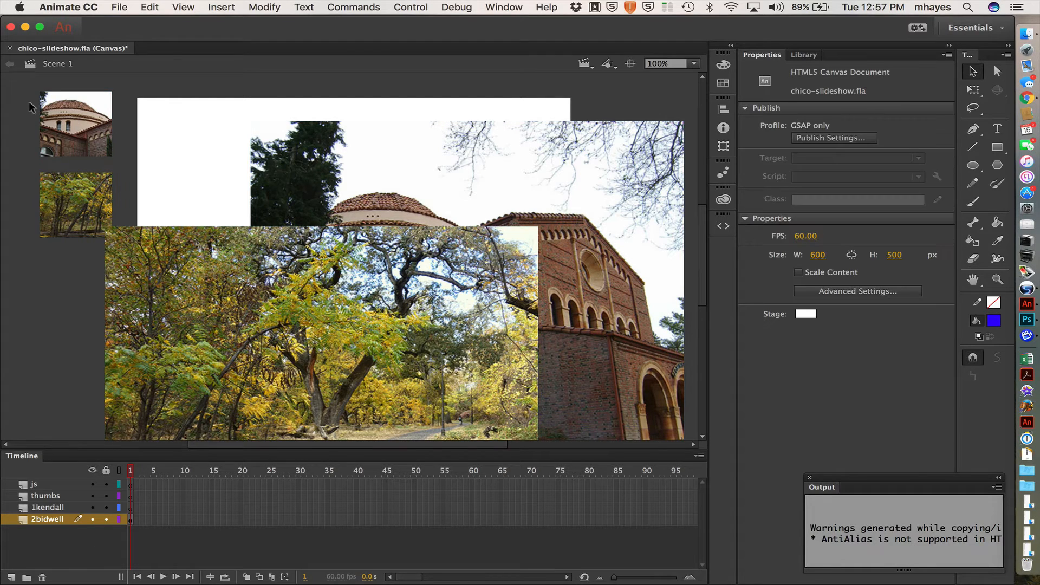
Step: Cut both thumbnails from the 2bidwell layer and paste them in place on the thumbs layer
{"action": "left_click_drag", "start_coordinate": [28, 102], "coordinate": [86, 202]}
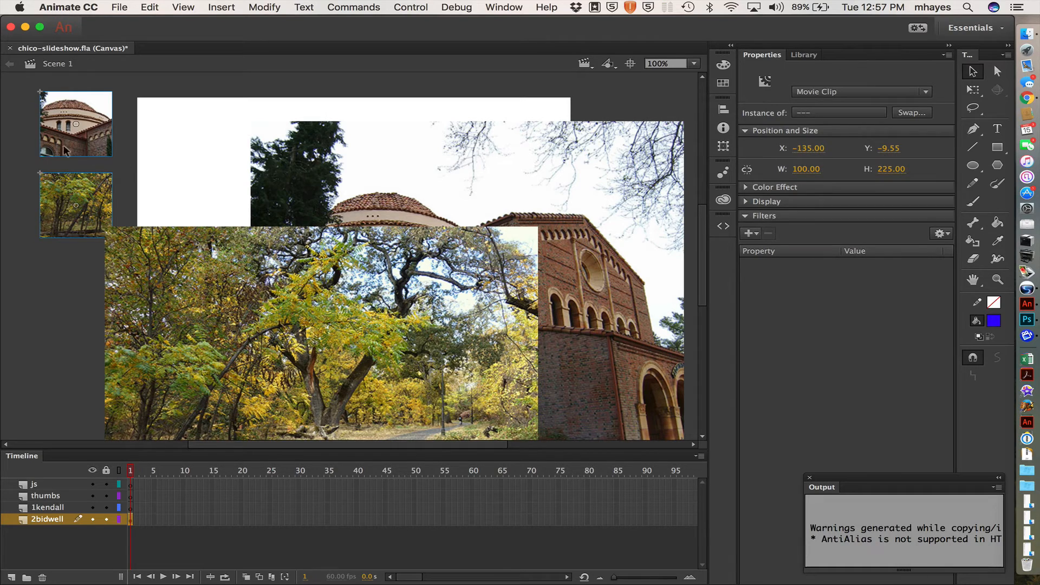
{"action": "left_click", "coordinate": [160, 7]}
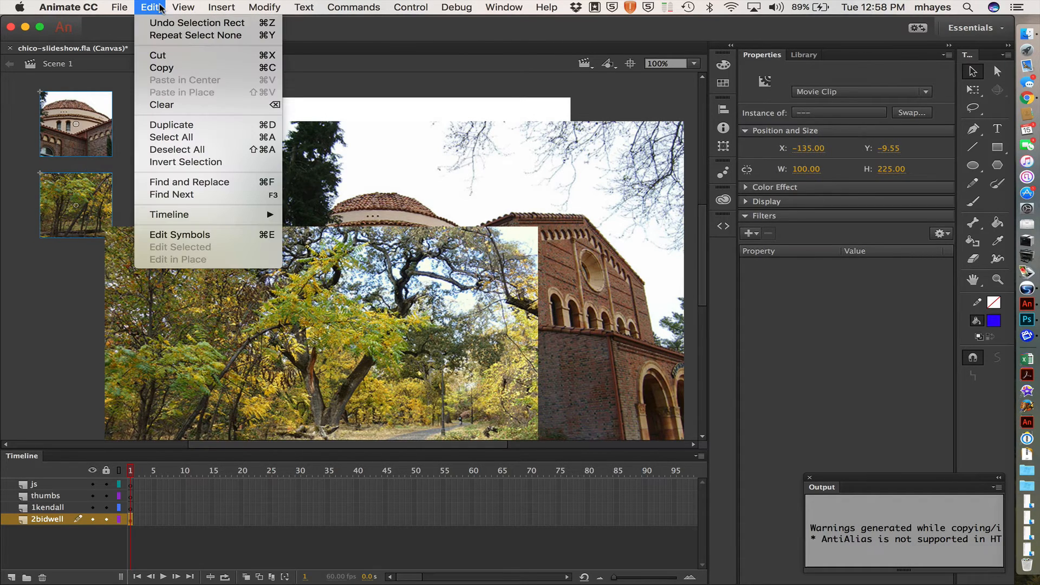
{"action": "left_click", "coordinate": [167, 55]}
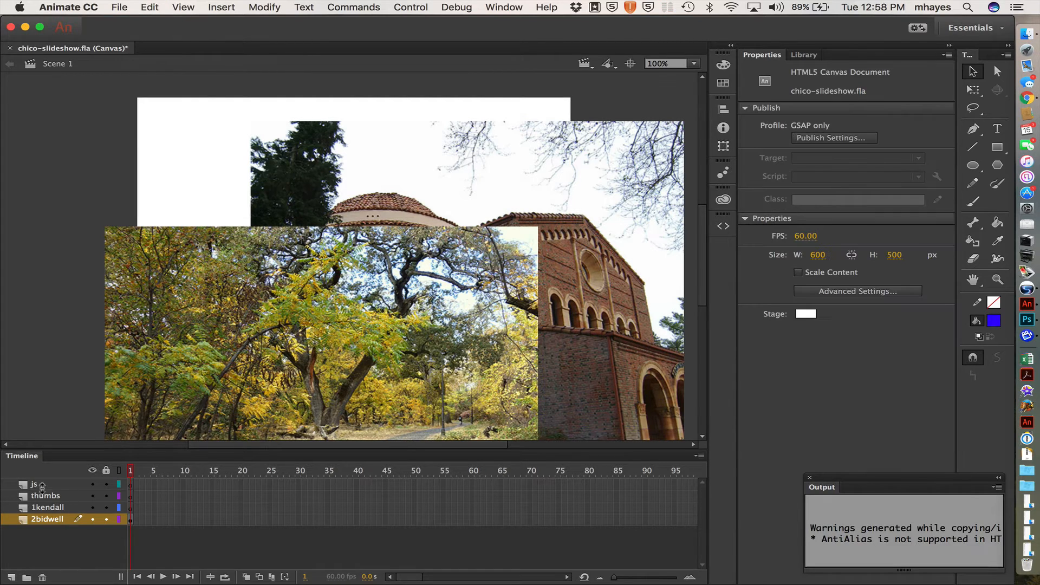
{"action": "left_click", "coordinate": [48, 495]}
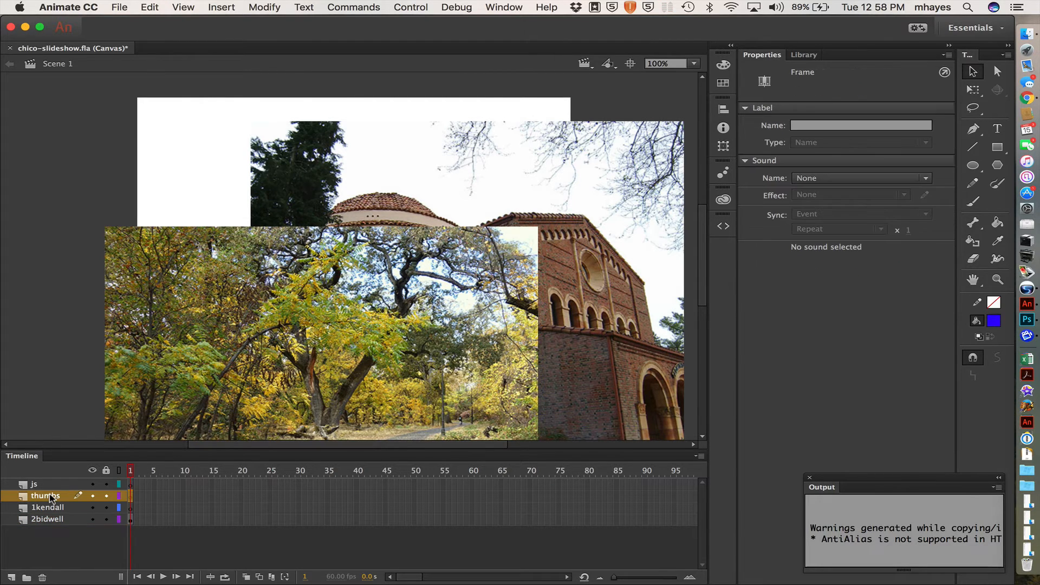
{"action": "left_click", "coordinate": [149, 6]}
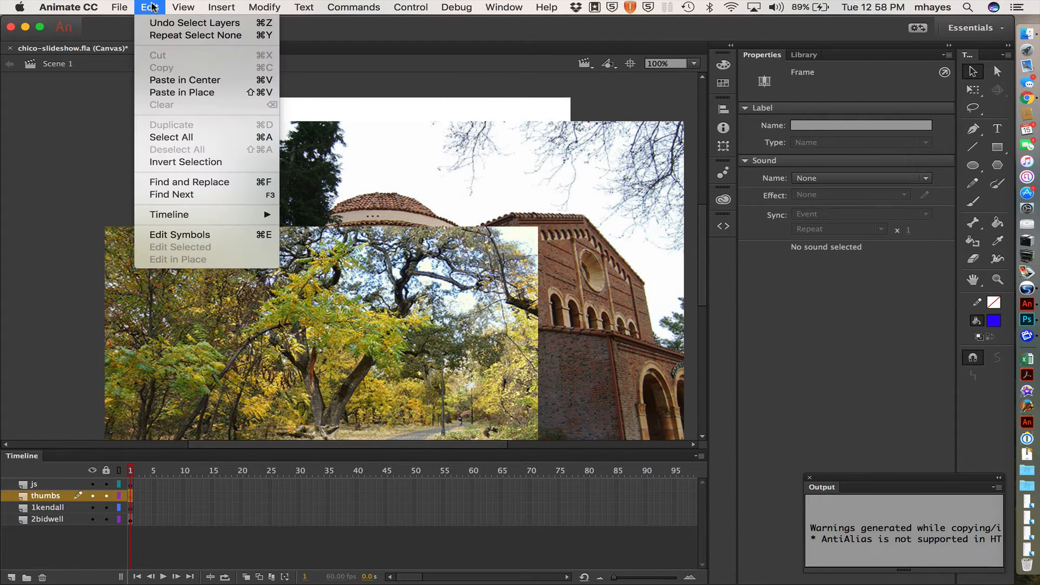
{"action": "left_click", "coordinate": [178, 93]}
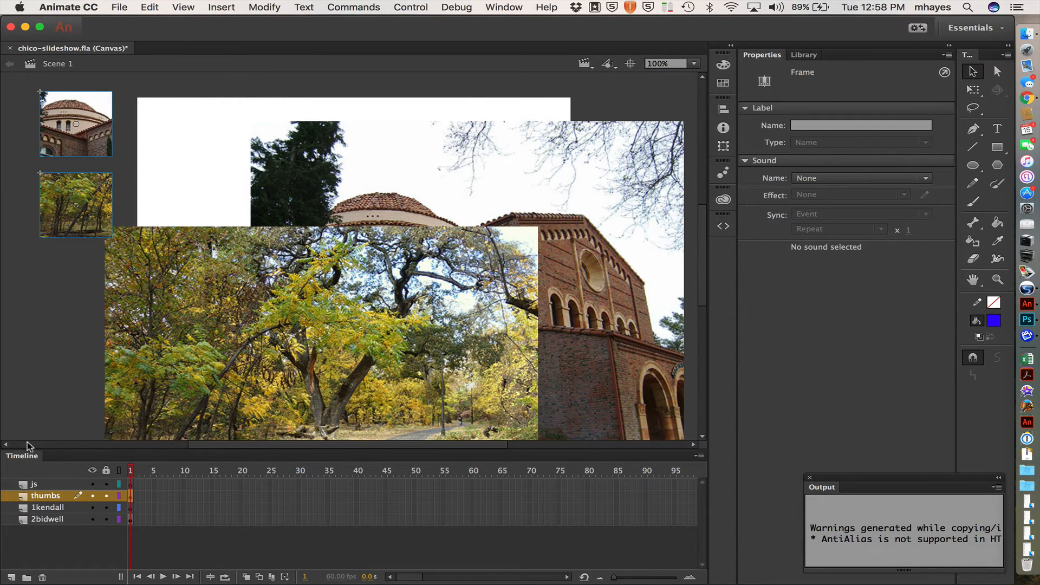
{"action": "left_click", "coordinate": [53, 369]}
Step: Cut the slide1 building photo from the 2bidwell layer and paste it in place on the 1kendall layer
{"action": "left_click", "coordinate": [363, 135]}
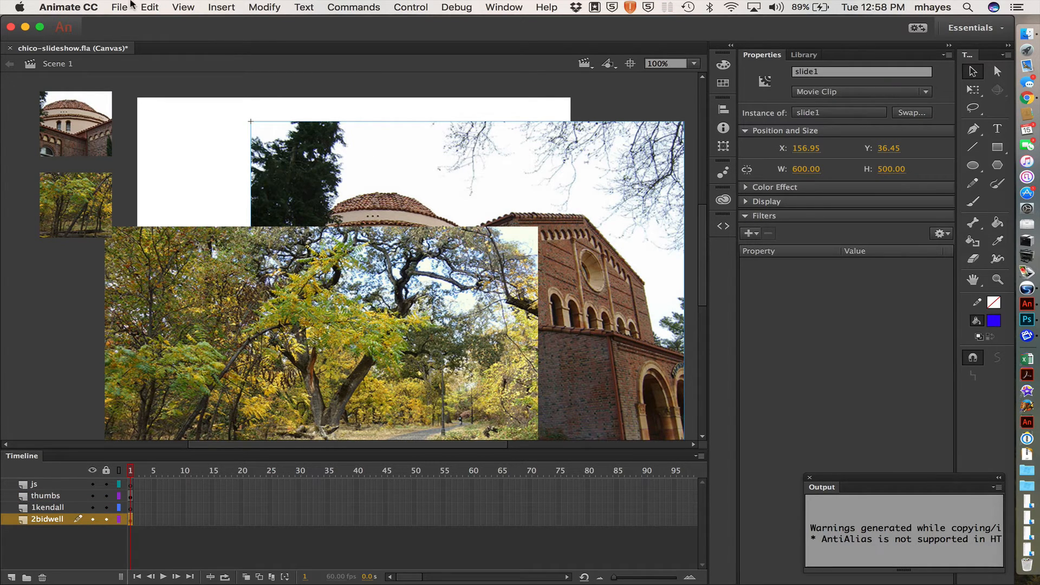
{"action": "left_click", "coordinate": [148, 6]}
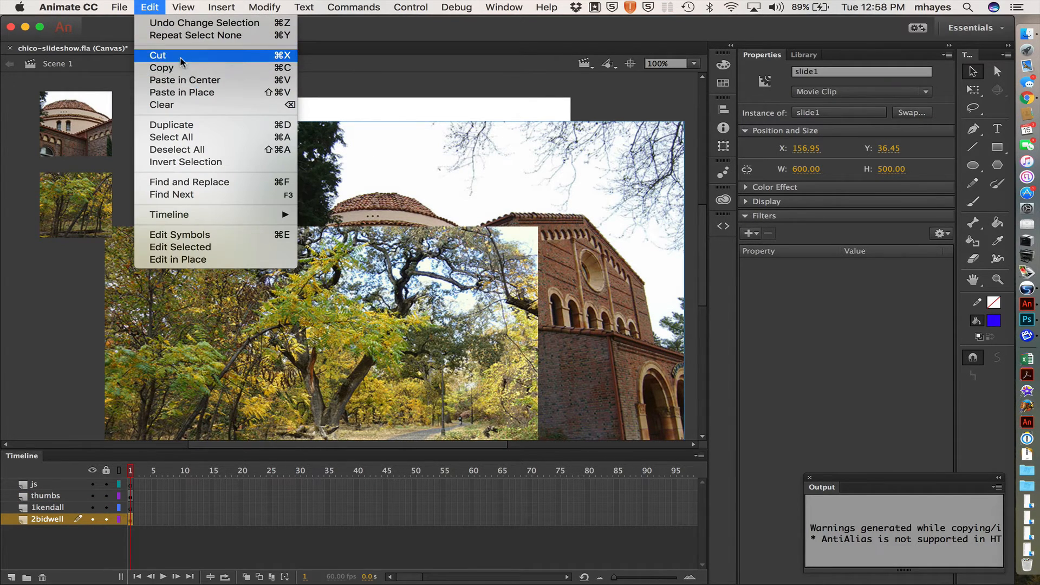
{"action": "left_click", "coordinate": [158, 54]}
{"action": "left_click", "coordinate": [51, 506]}
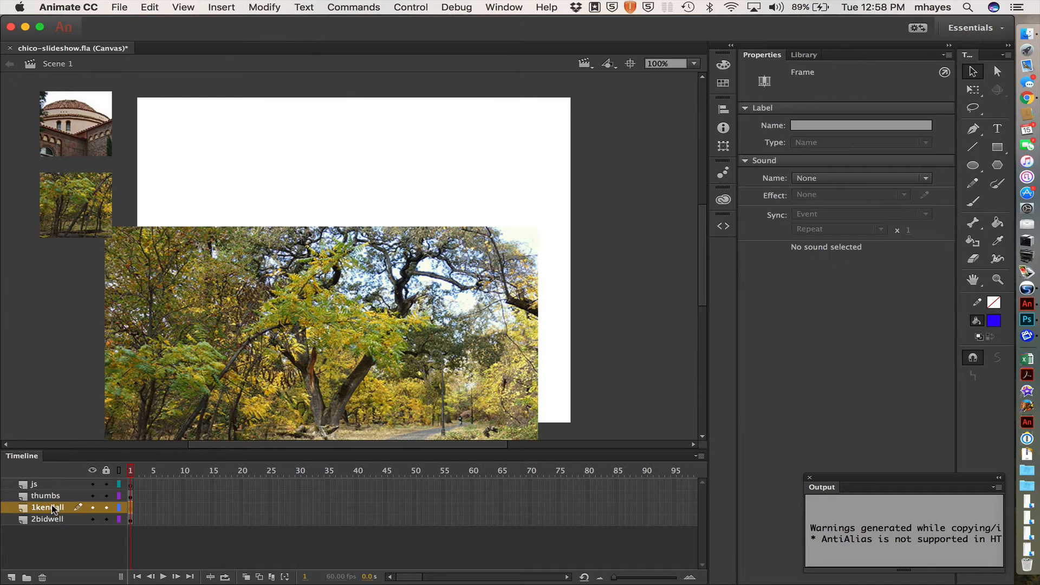
{"action": "left_click", "coordinate": [147, 7]}
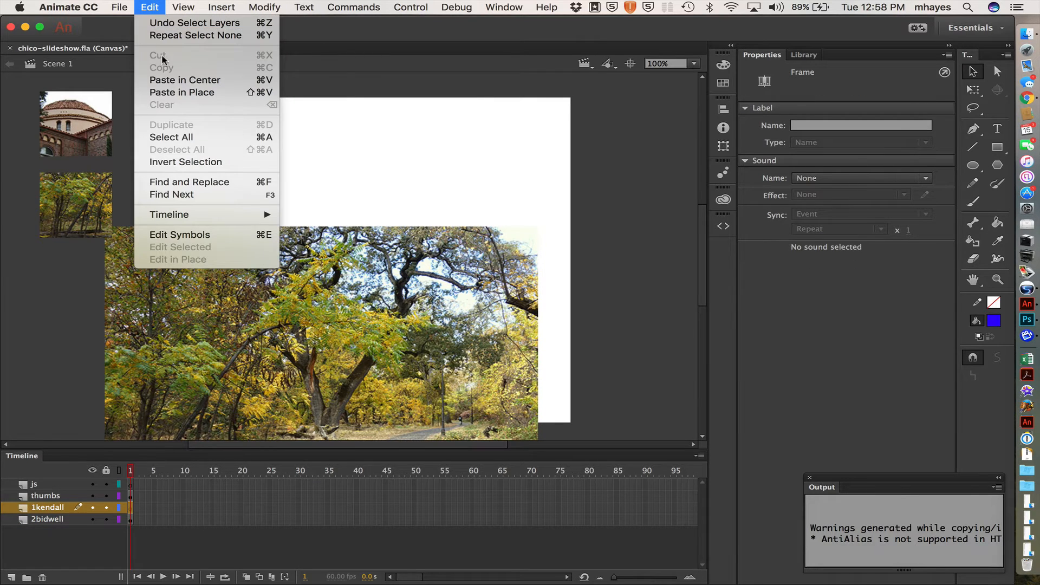
{"action": "left_click", "coordinate": [164, 93]}
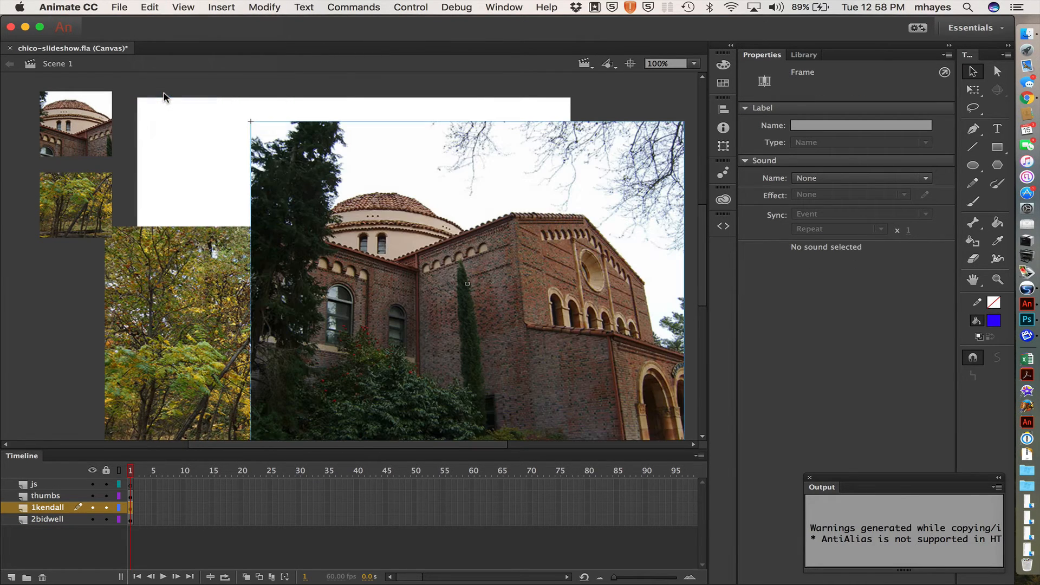
Step: Move the slide2 park photo up and right to about X -15, Y 128
{"action": "left_click", "coordinate": [178, 283]}
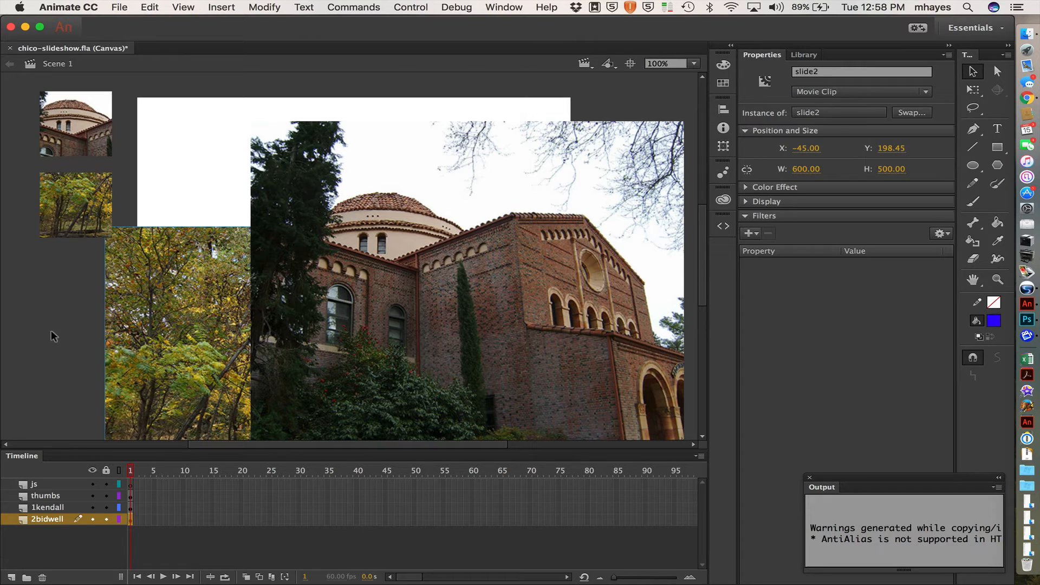
{"action": "left_click", "coordinate": [69, 328]}
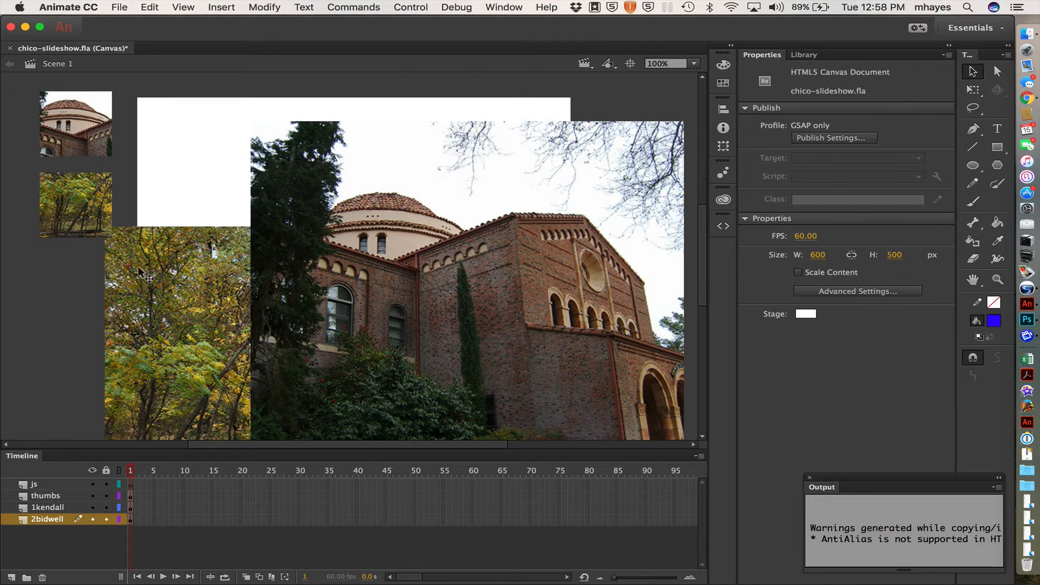
{"action": "left_click_drag", "start_coordinate": [138, 271], "coordinate": [161, 226]}
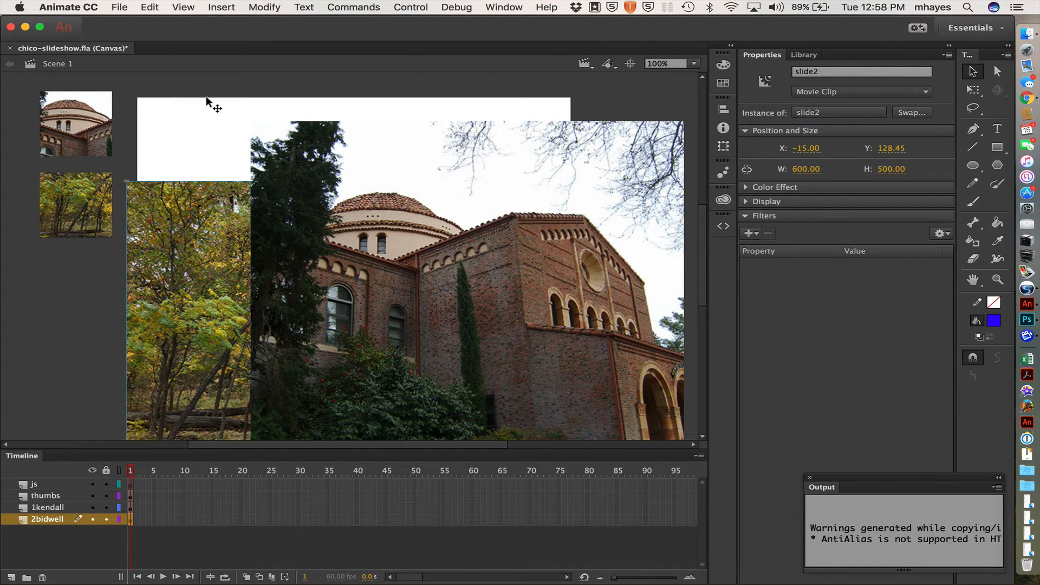
Step: Centre the slide1 and slide2 photos horizontally and vertically relative to the stage, and deselect them
{"action": "left_click_drag", "start_coordinate": [157, 85], "coordinate": [356, 275]}
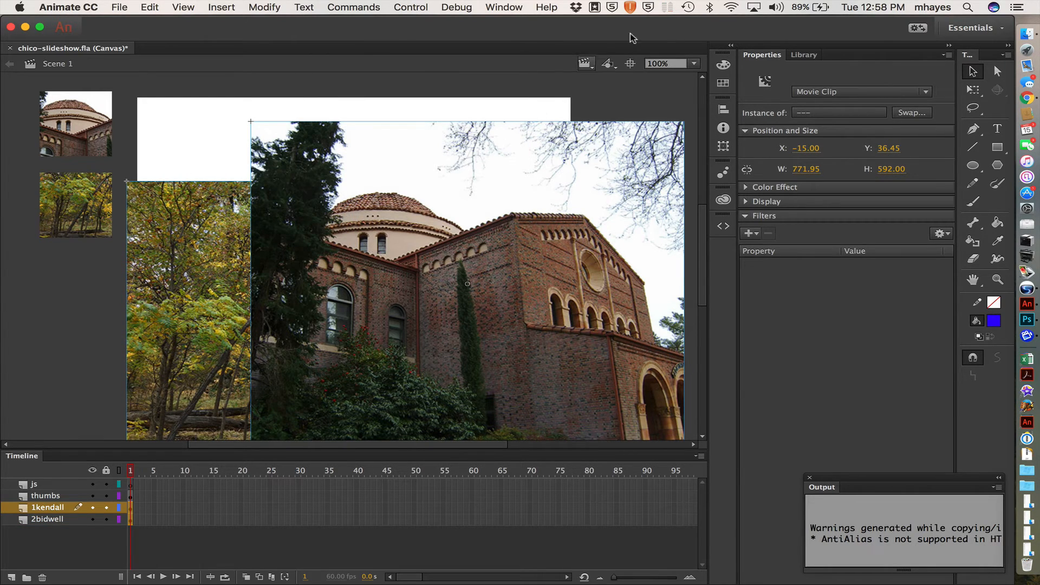
{"action": "left_click", "coordinate": [725, 110]}
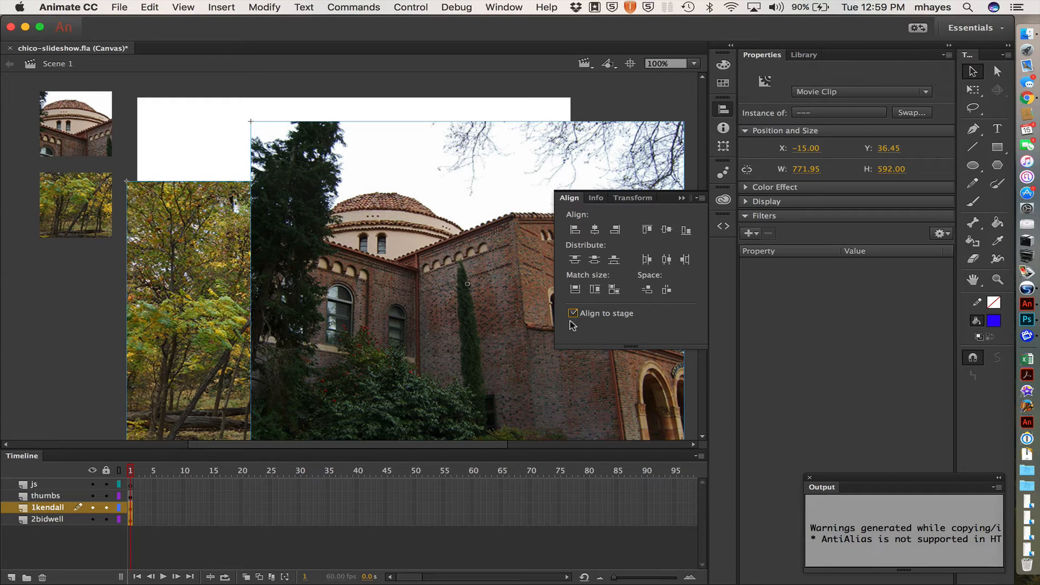
{"action": "left_click", "coordinate": [595, 232]}
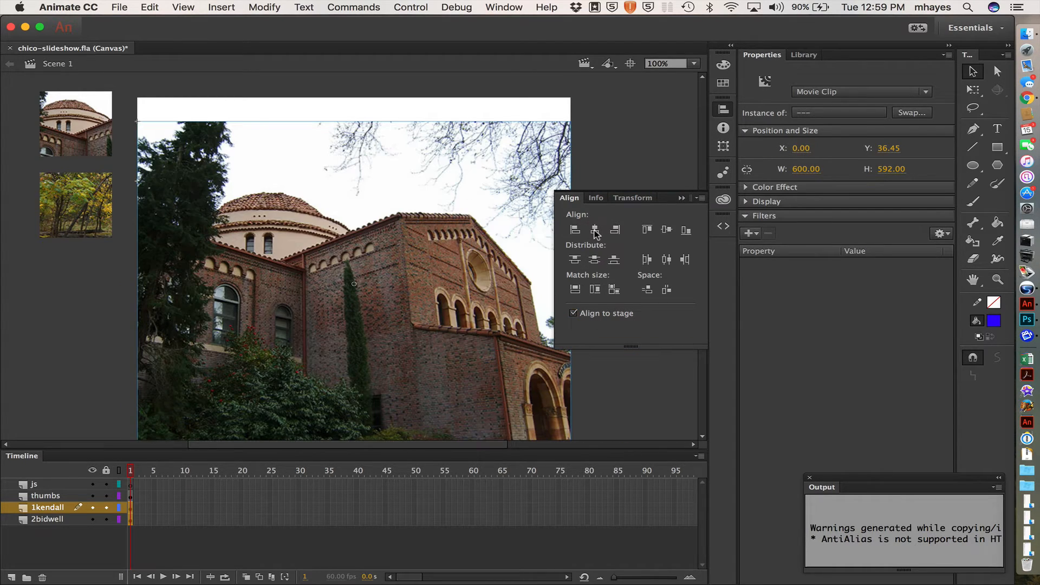
{"action": "left_click", "coordinate": [667, 229]}
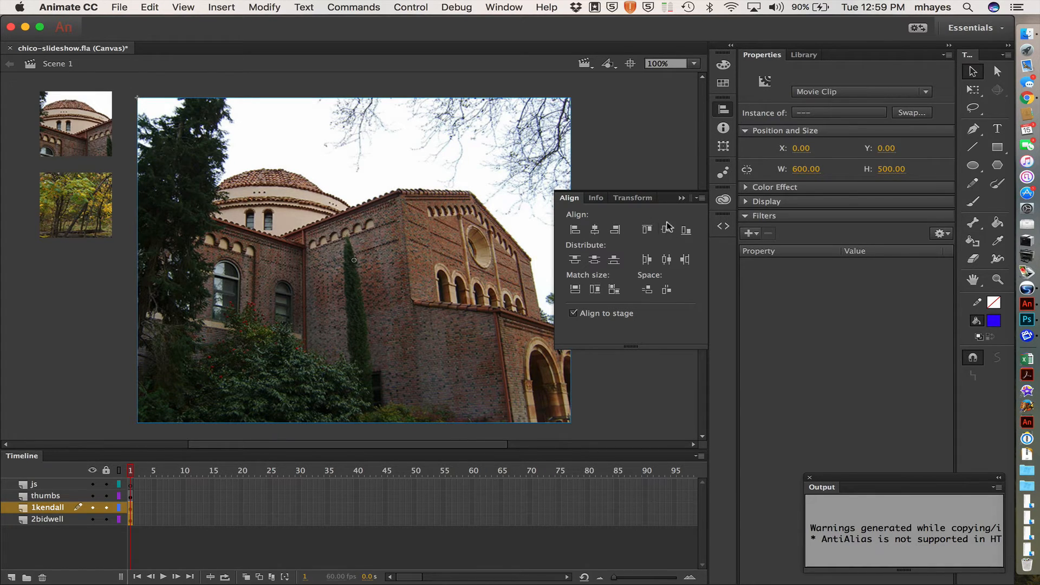
{"action": "left_click", "coordinate": [671, 154]}
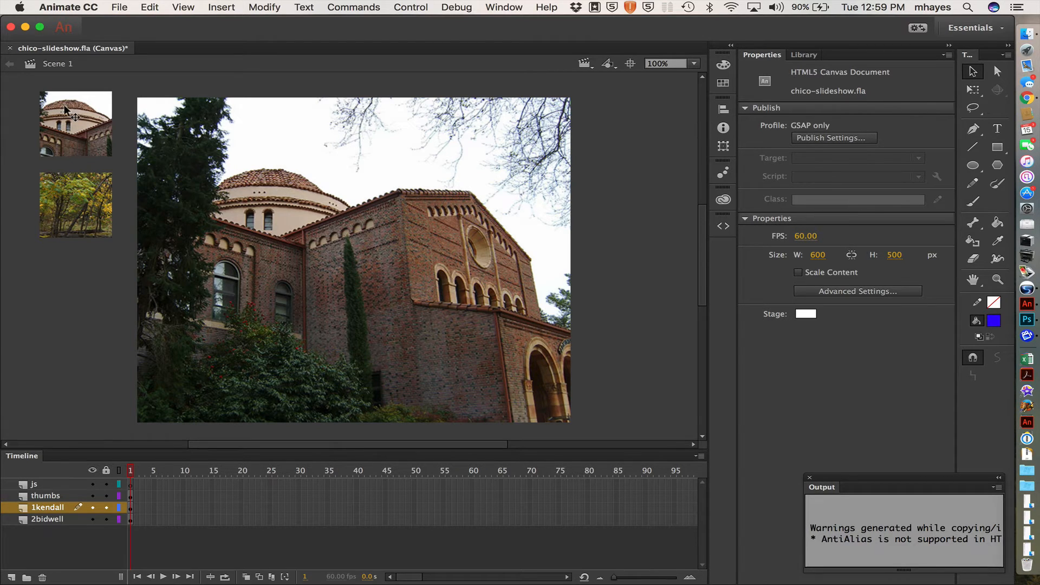
Step: Place the th1 thumbnail near the photo's lower-left corner at about X 15, Y 384, and th2 beside it at about X 131, Y 384
{"action": "left_click_drag", "start_coordinate": [64, 105], "coordinate": [172, 360]}
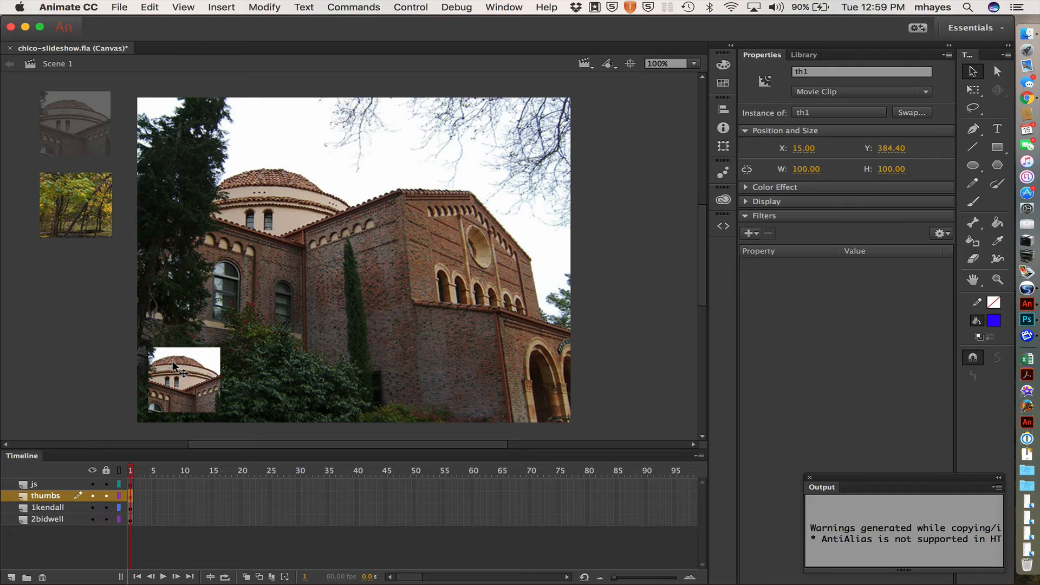
{"action": "left_click_drag", "start_coordinate": [173, 360], "coordinate": [173, 359]}
{"action": "left_click", "coordinate": [54, 287]}
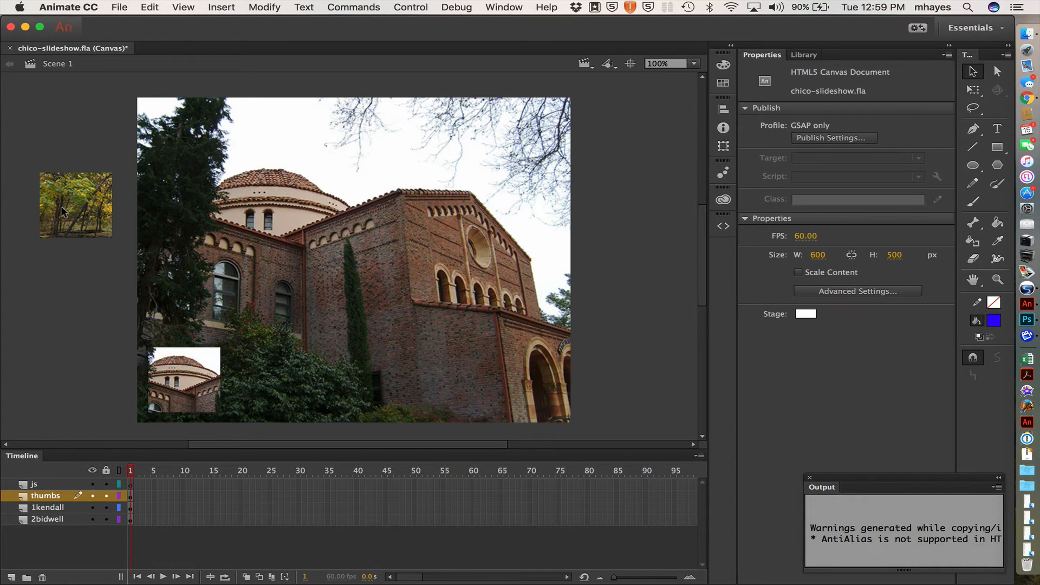
{"action": "left_click_drag", "start_coordinate": [61, 211], "coordinate": [256, 368]}
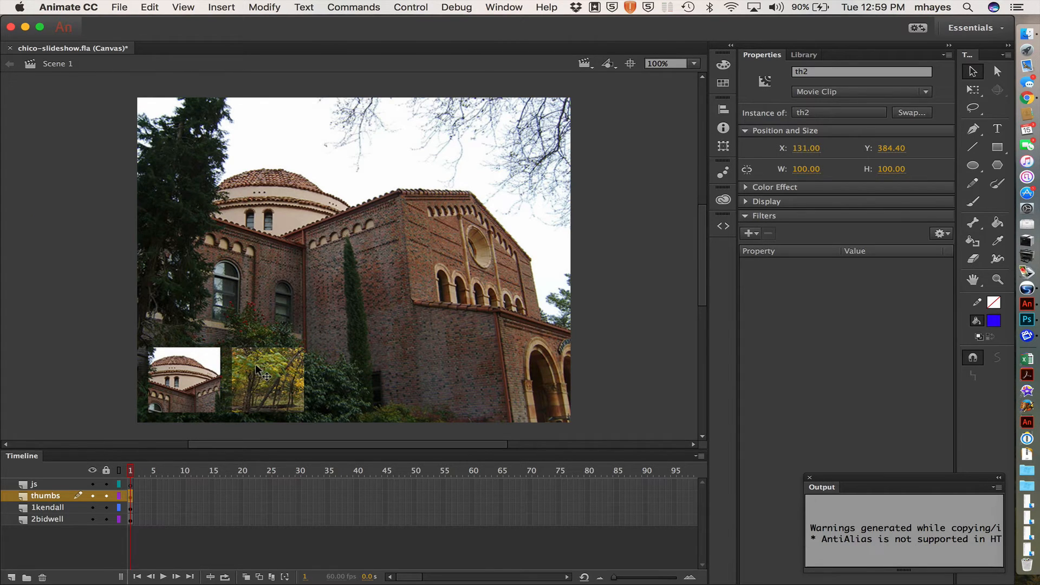
{"action": "left_click", "coordinate": [95, 301]}
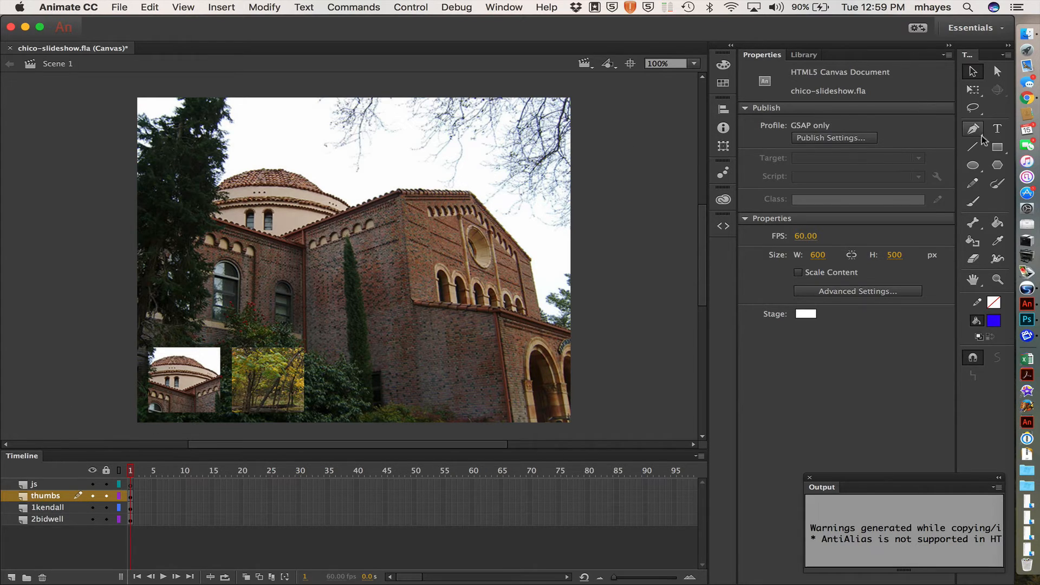
Step: Set the Rectangle tool's fill to dark grey #2E2E2E with 50% alpha
{"action": "left_click", "coordinate": [997, 147]}
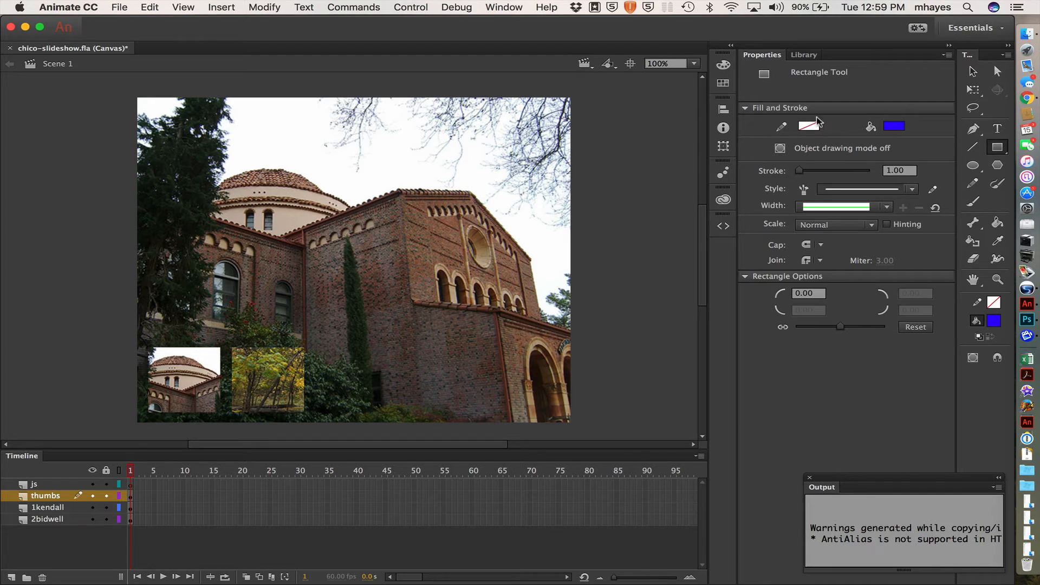
{"action": "left_click", "coordinate": [894, 126]}
{"action": "left_click", "coordinate": [895, 128]}
{"action": "left_click_drag", "start_coordinate": [997, 147], "coordinate": [976, 145]}
{"action": "left_click", "coordinate": [973, 146]}
{"action": "left_click", "coordinate": [997, 146]}
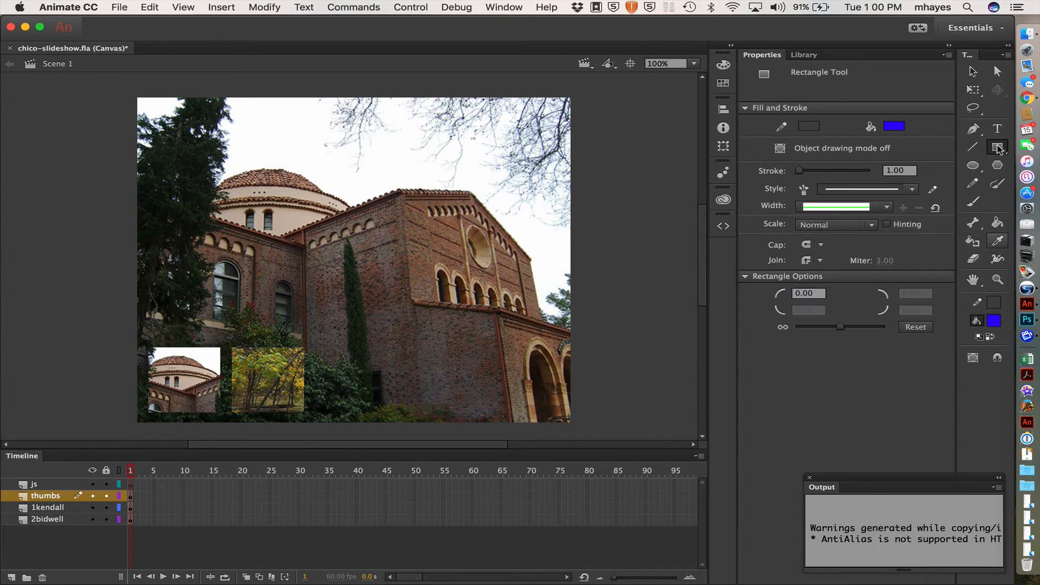
{"action": "left_click", "coordinate": [891, 126]}
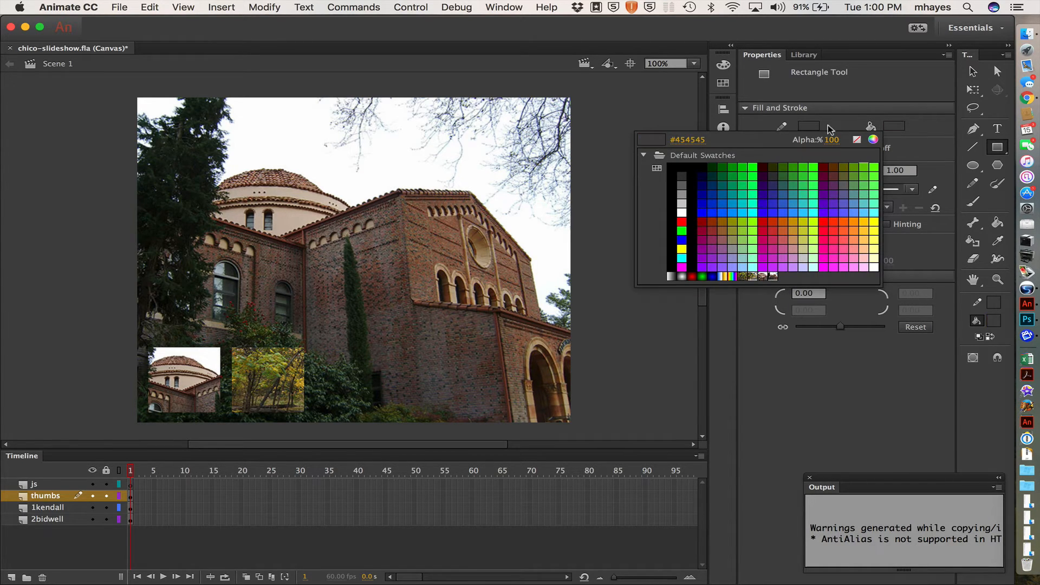
{"action": "left_click", "coordinate": [681, 167]}
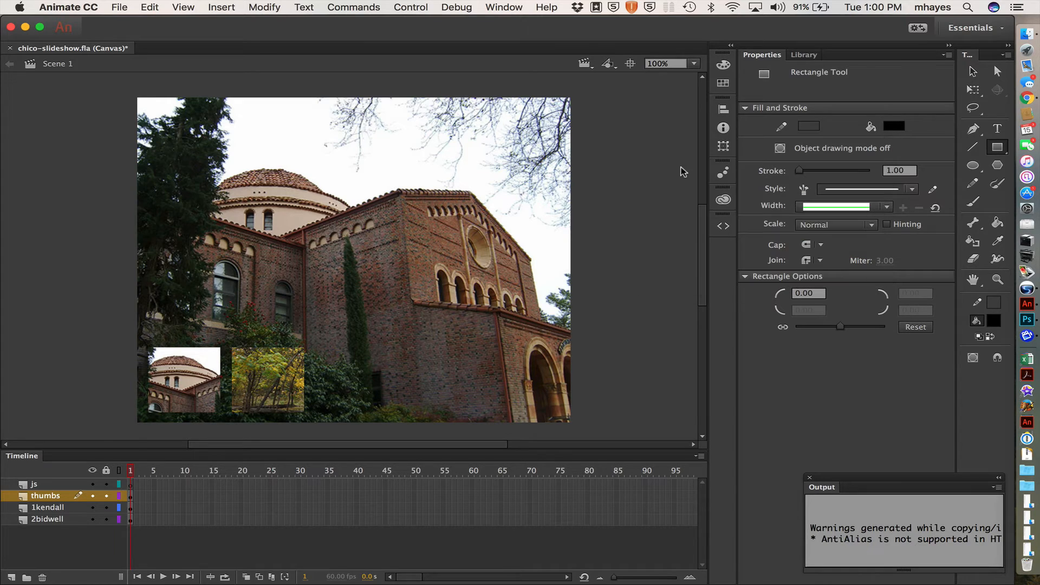
{"action": "left_click", "coordinate": [893, 130]}
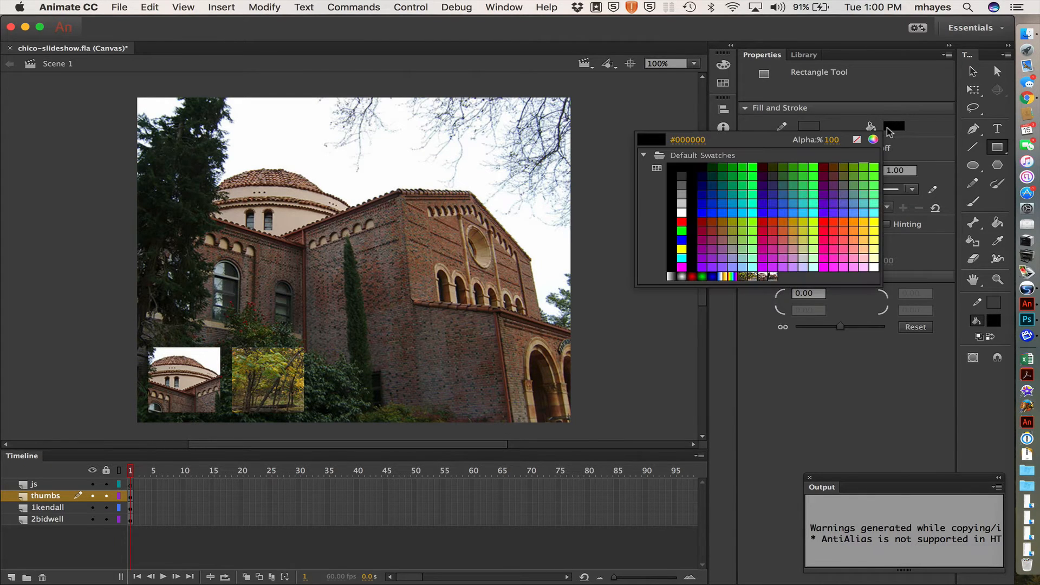
{"action": "left_click", "coordinate": [834, 140]}
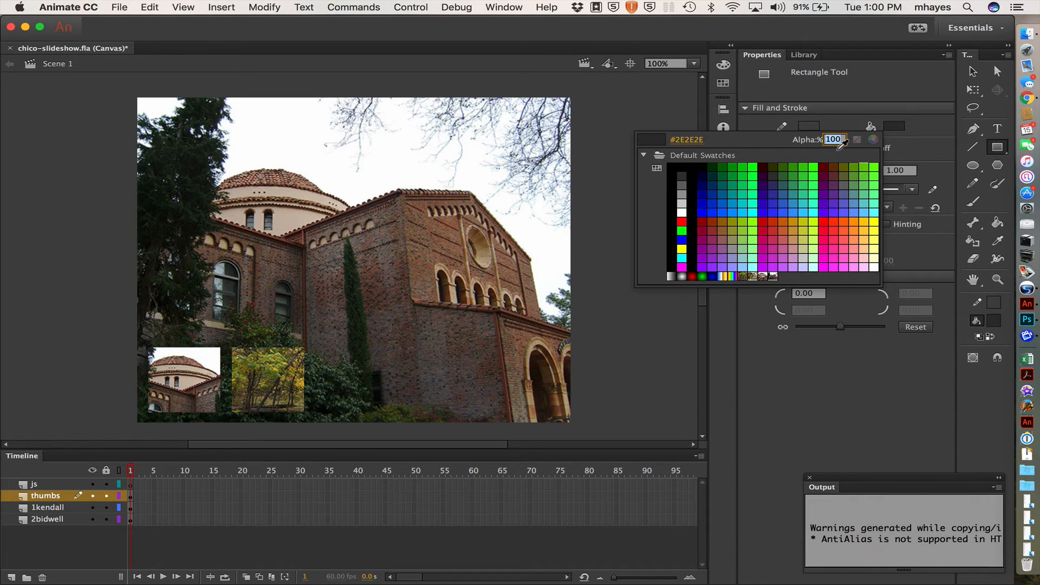
{"action": "type", "text": "50"}
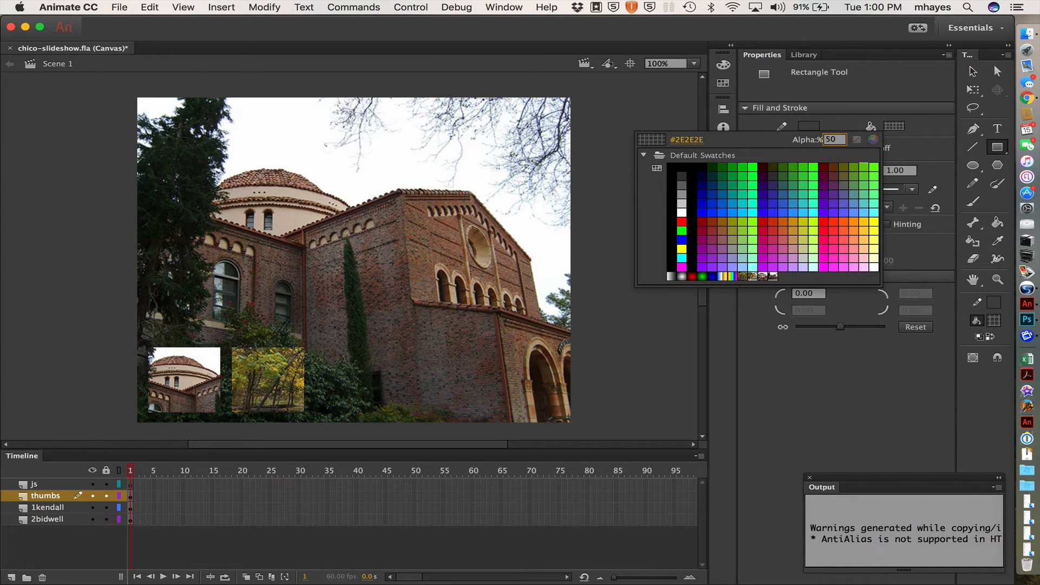
{"action": "key", "text": "Return"}
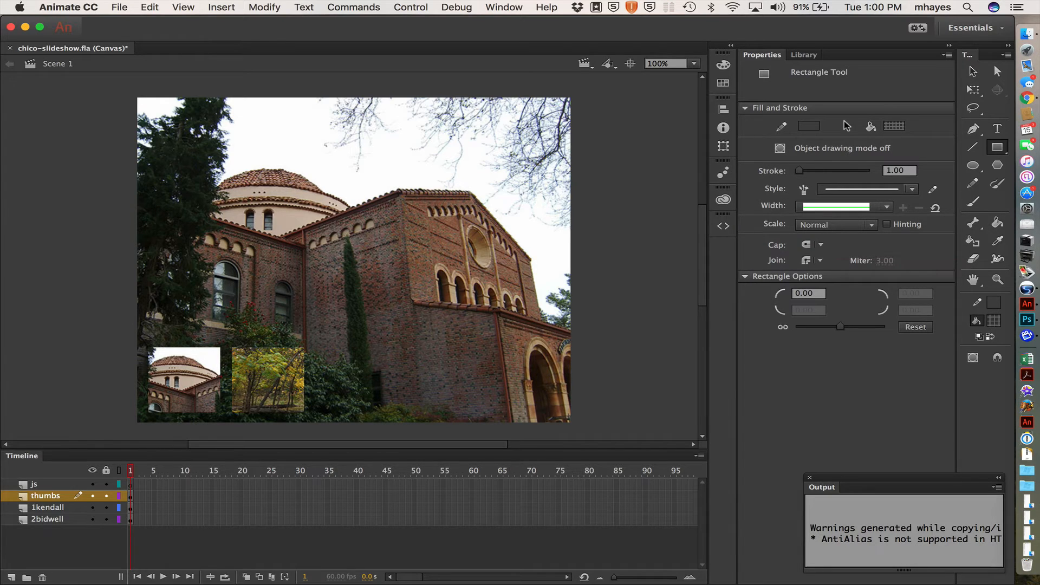
Step: Remove the stroke colour and draw a rectangle about 598 by 134 px behind the thumbnails on the thumbs layer
{"action": "left_click", "coordinate": [810, 126]}
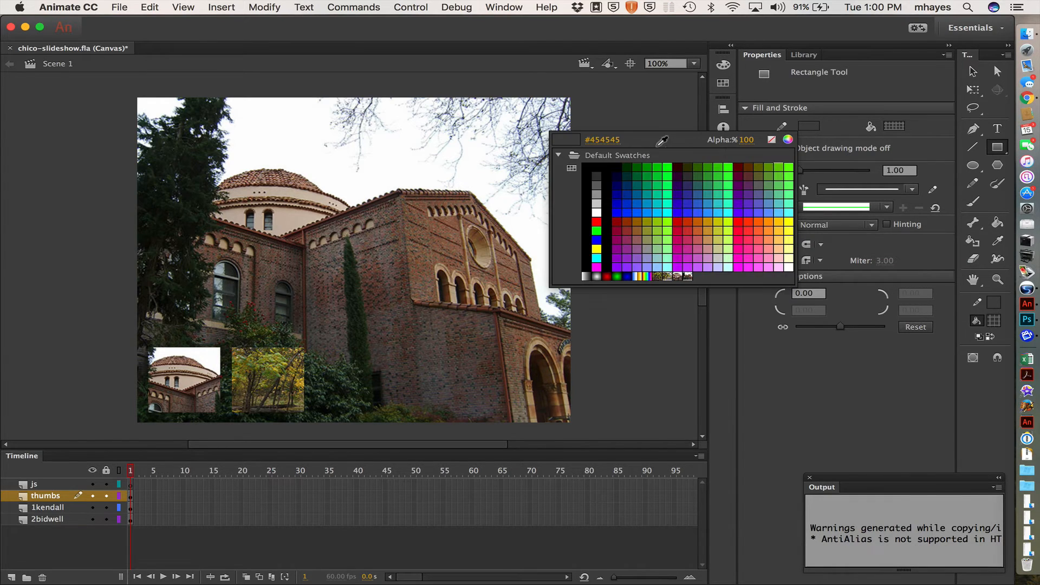
{"action": "left_click", "coordinate": [771, 139]}
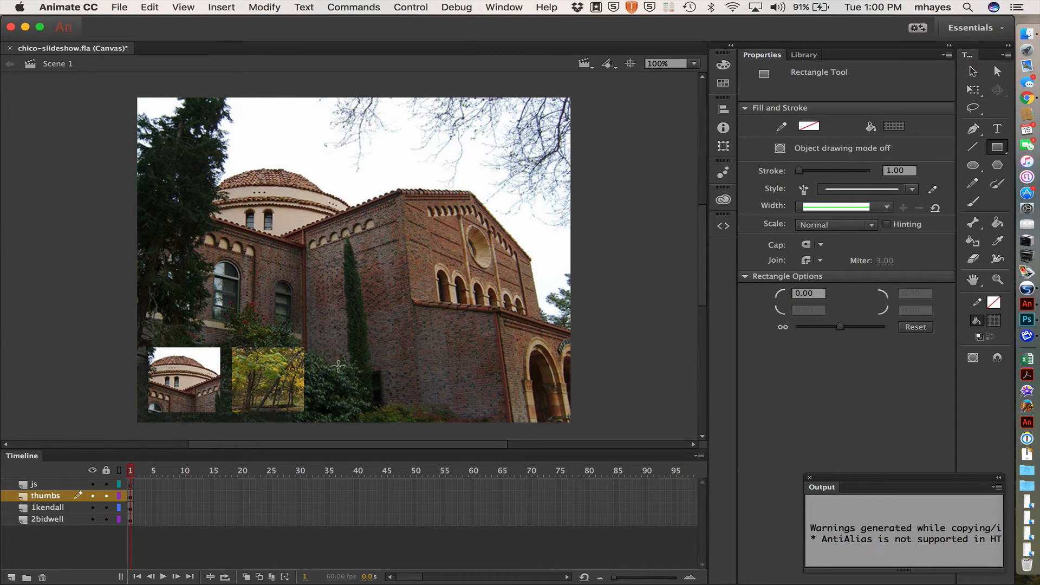
{"action": "left_click_drag", "start_coordinate": [338, 366], "coordinate": [570, 336]}
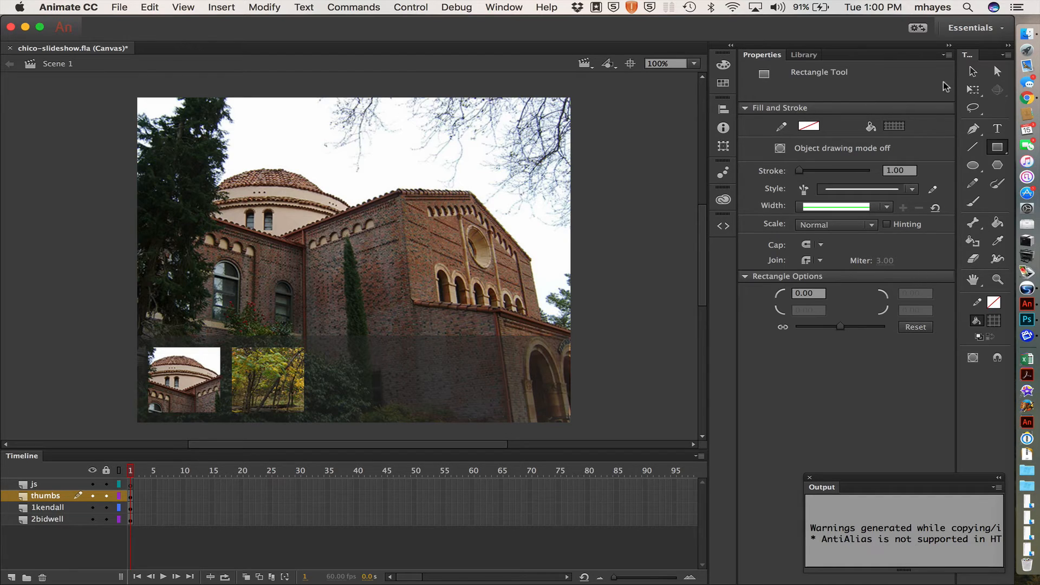
Step: Widen the translucent rectangle to about 620 px with Free Transform so it extends past both sides of the stage
{"action": "left_click", "coordinate": [973, 71]}
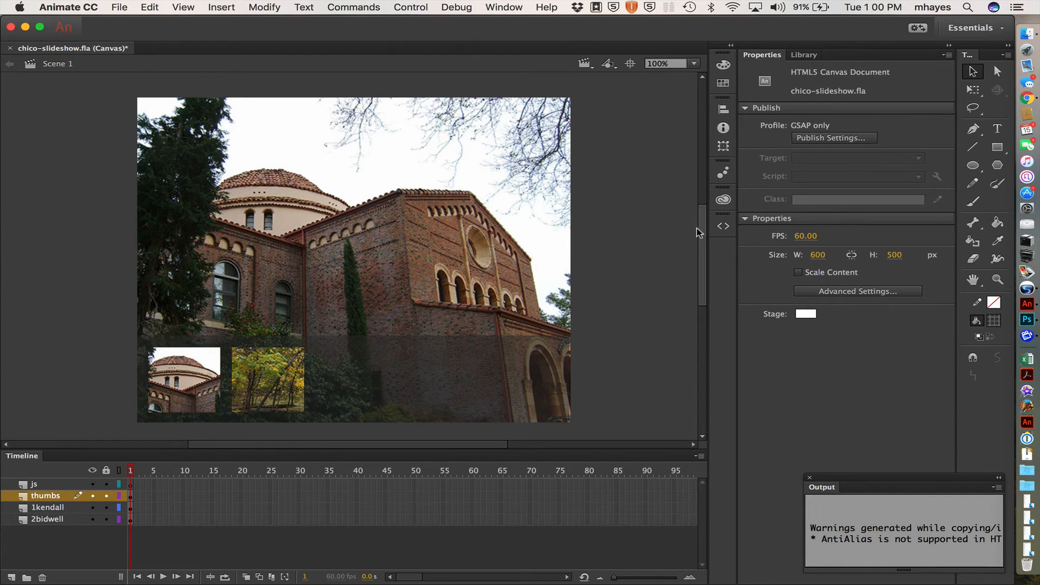
{"action": "left_click", "coordinate": [517, 353]}
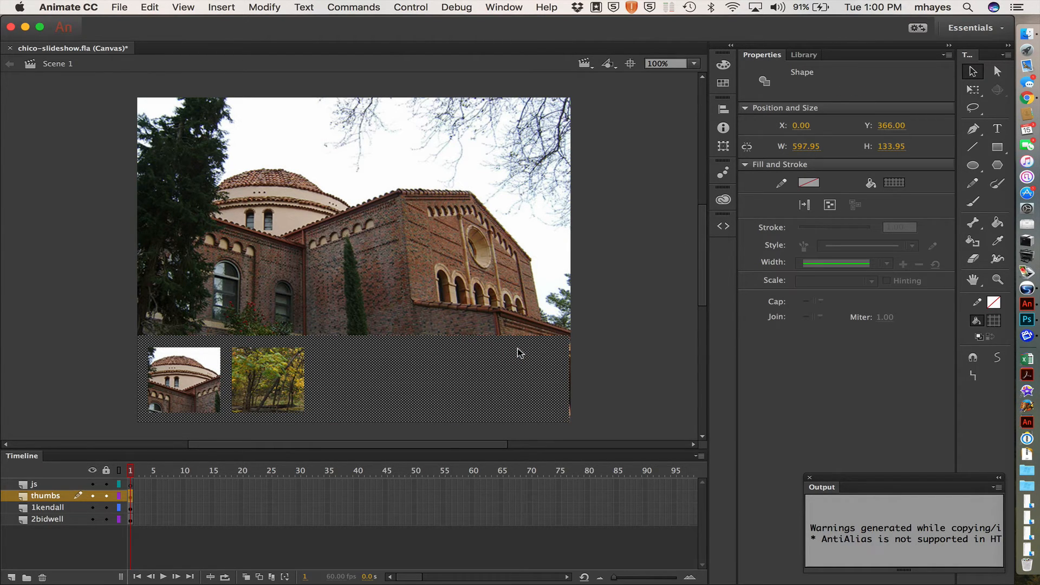
{"action": "key", "text": "q"}
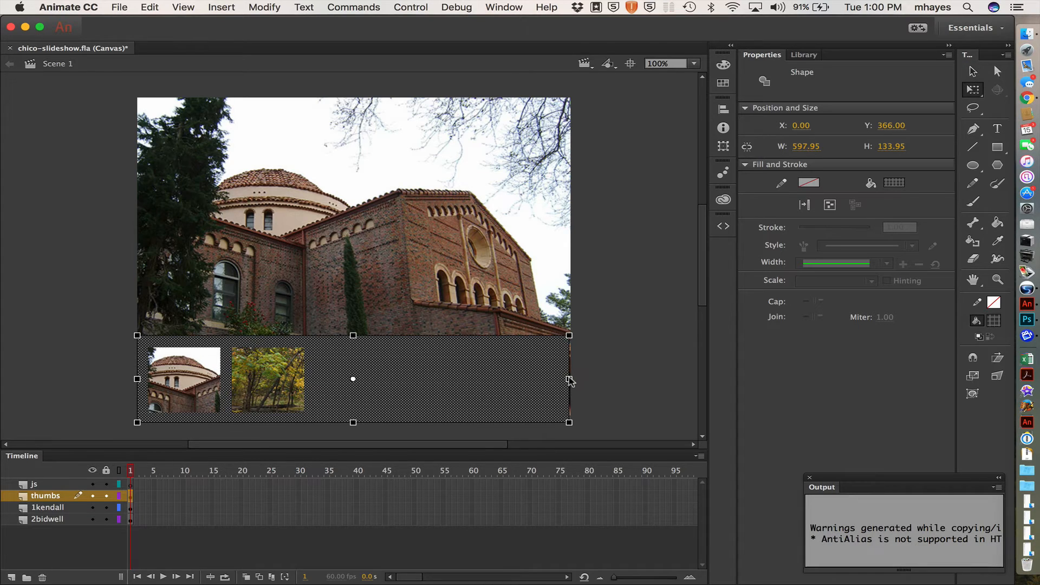
{"action": "left_click_drag", "start_coordinate": [571, 379], "coordinate": [575, 378]}
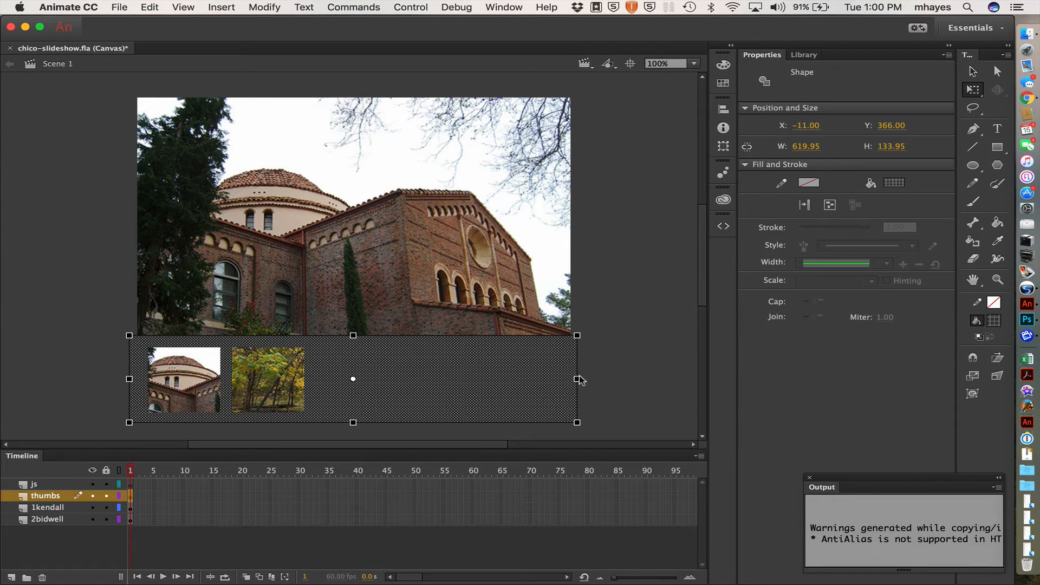
{"action": "left_click", "coordinate": [611, 373]}
{"action": "left_click", "coordinate": [549, 379]}
{"action": "left_click", "coordinate": [653, 189]}
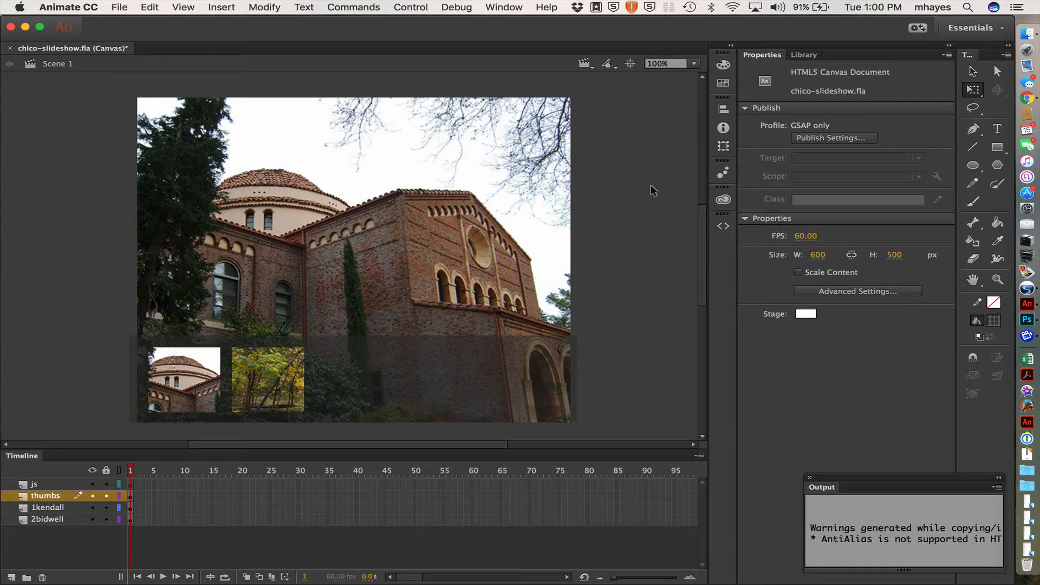
Step: Save the slideshow document and test it in the browser
{"action": "key", "text": "super+s"}
{"action": "left_click", "coordinate": [418, 7]}
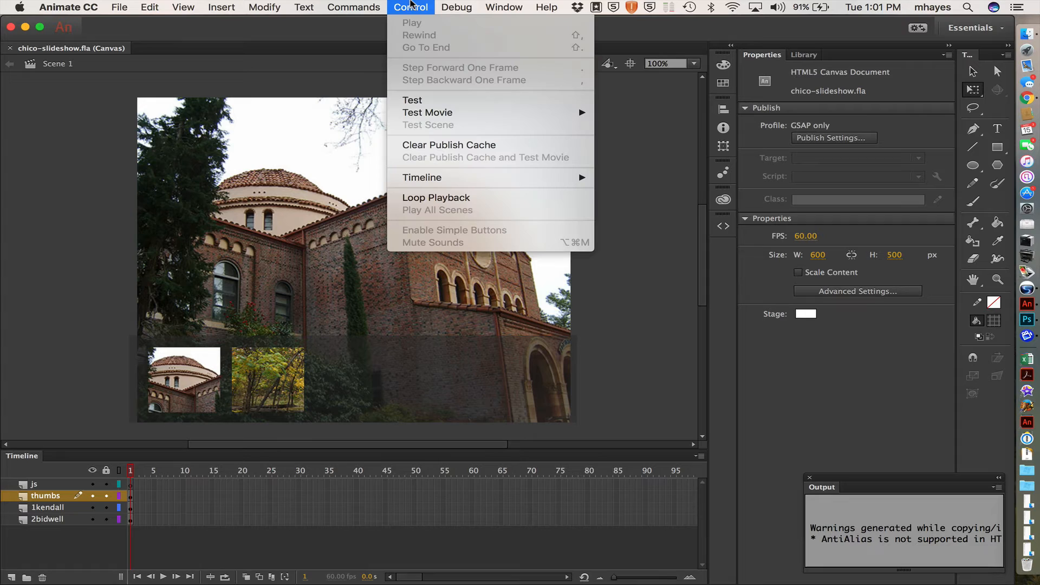
{"action": "left_click", "coordinate": [415, 100]}
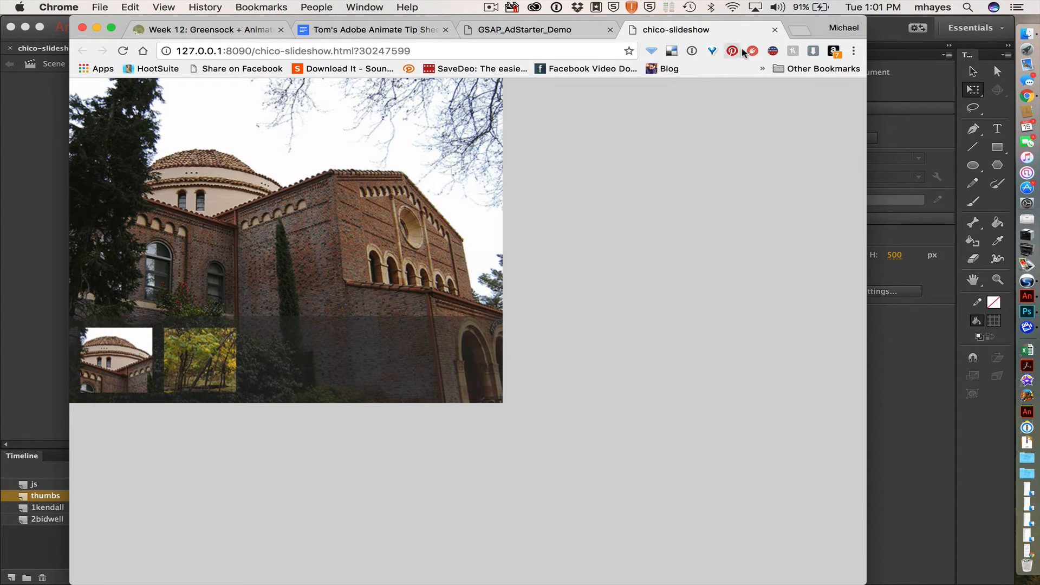
Step: Close the chico-slideshow and GSAP_AdStarter_Demo browser pages and return to Animate CC
{"action": "left_click", "coordinate": [776, 30]}
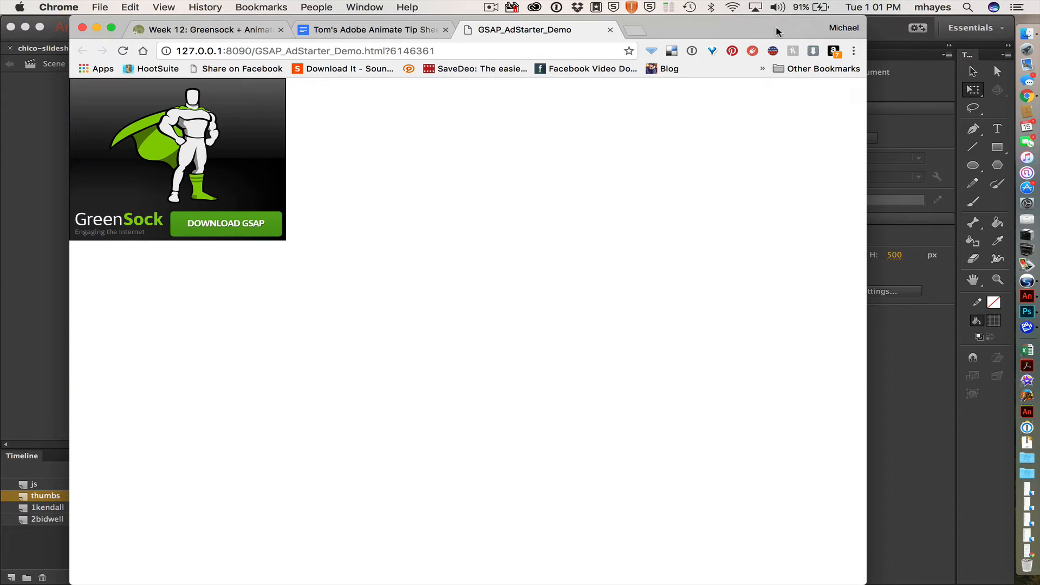
{"action": "left_click", "coordinate": [610, 30]}
{"action": "key", "text": "super+h"}
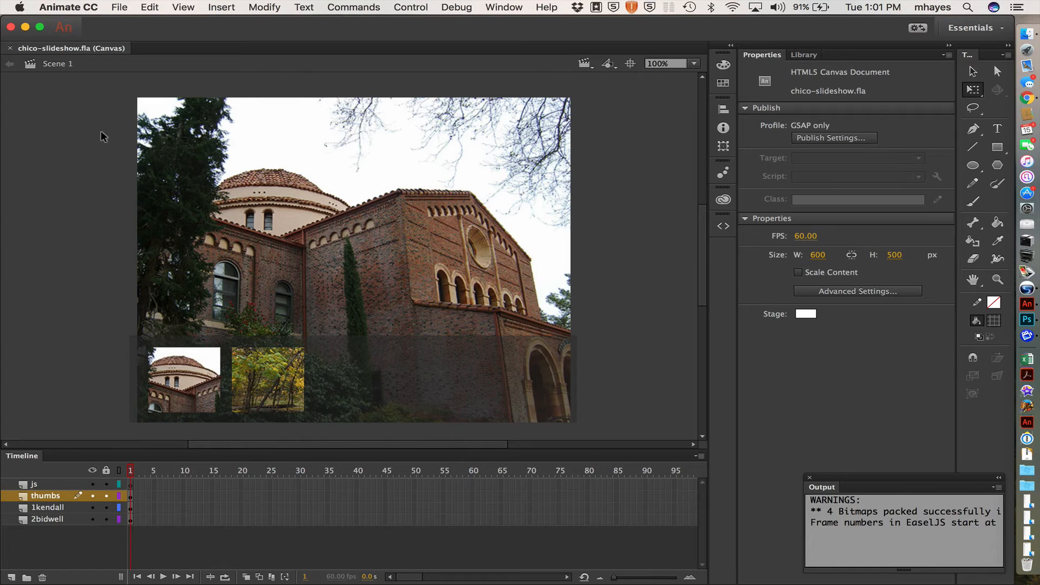
Step: Open the Actions editor for frame 1 of the js layer
{"action": "left_click", "coordinate": [38, 483]}
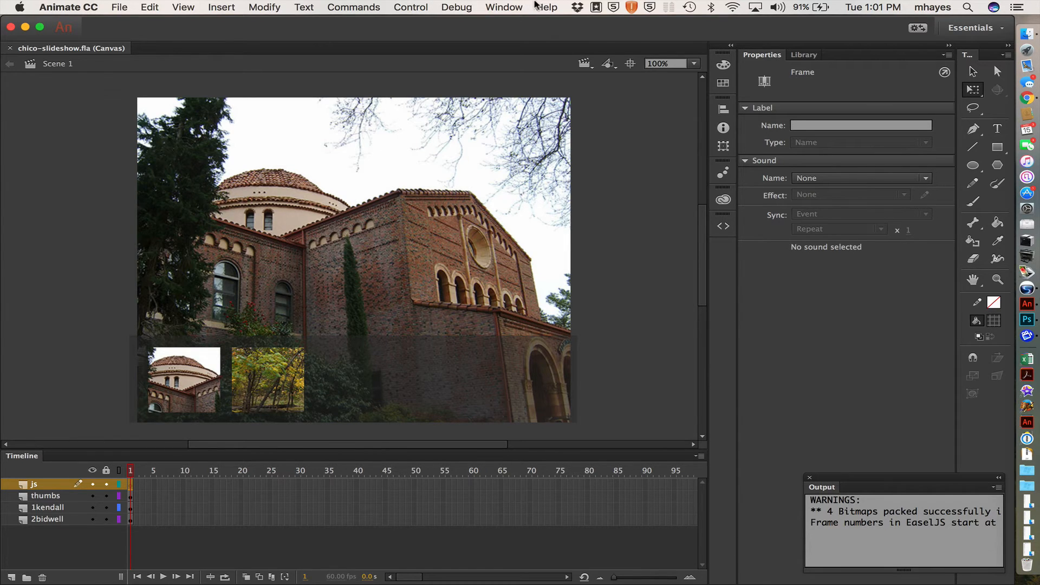
{"action": "left_click", "coordinate": [507, 6]}
{"action": "left_click", "coordinate": [511, 149]}
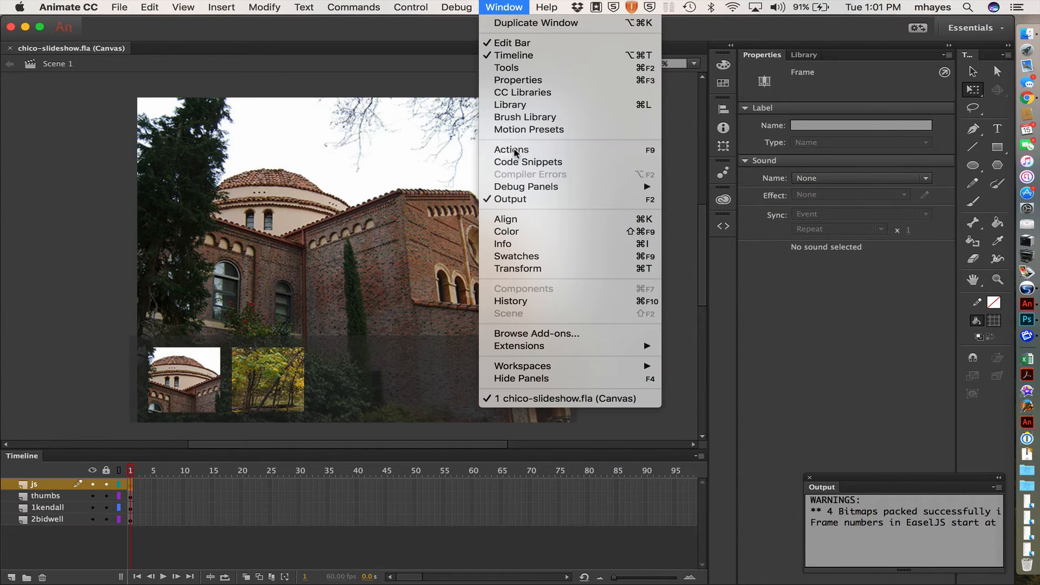
Step: Reposition the Actions editor over the stage and make it taller to give more room for code
{"action": "left_click_drag", "start_coordinate": [558, 125], "coordinate": [517, 125]}
{"action": "left_click_drag", "start_coordinate": [305, 128], "coordinate": [258, 128]}
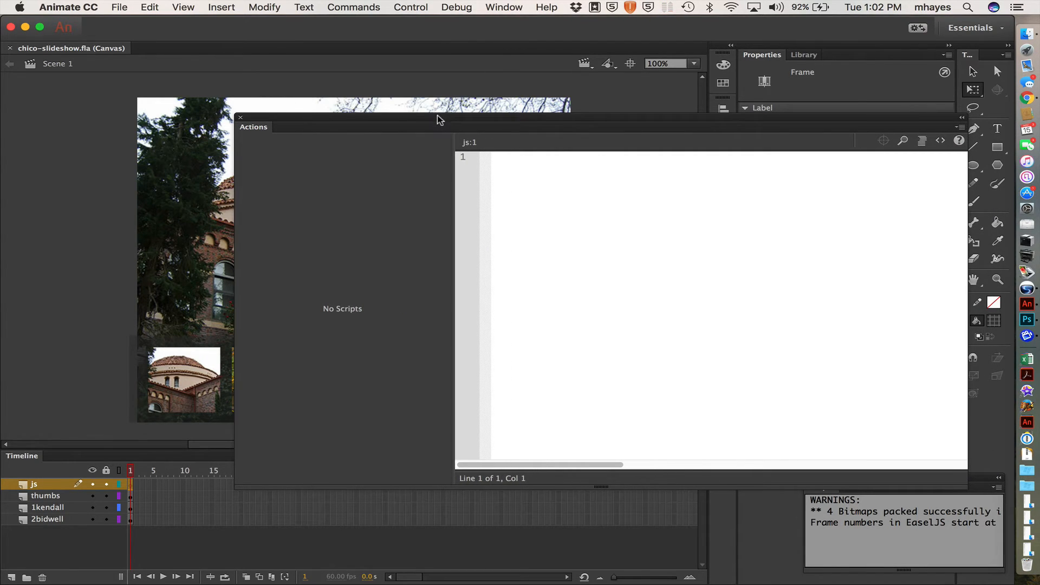
{"action": "left_click_drag", "start_coordinate": [438, 115], "coordinate": [296, 28]}
{"action": "left_click_drag", "start_coordinate": [256, 116], "coordinate": [286, 105]}
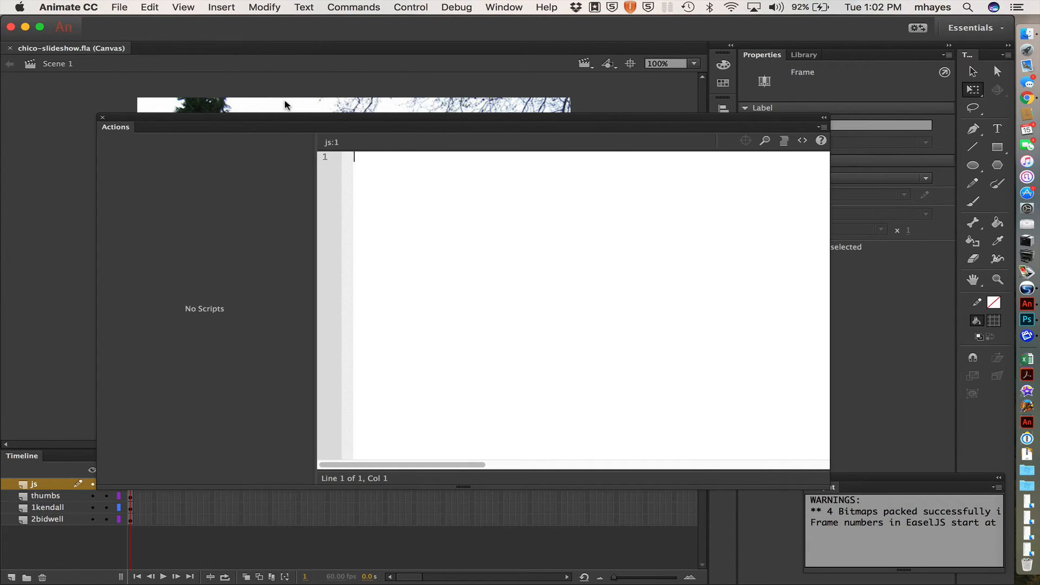
{"action": "left_click_drag", "start_coordinate": [827, 488], "coordinate": [780, 582]}
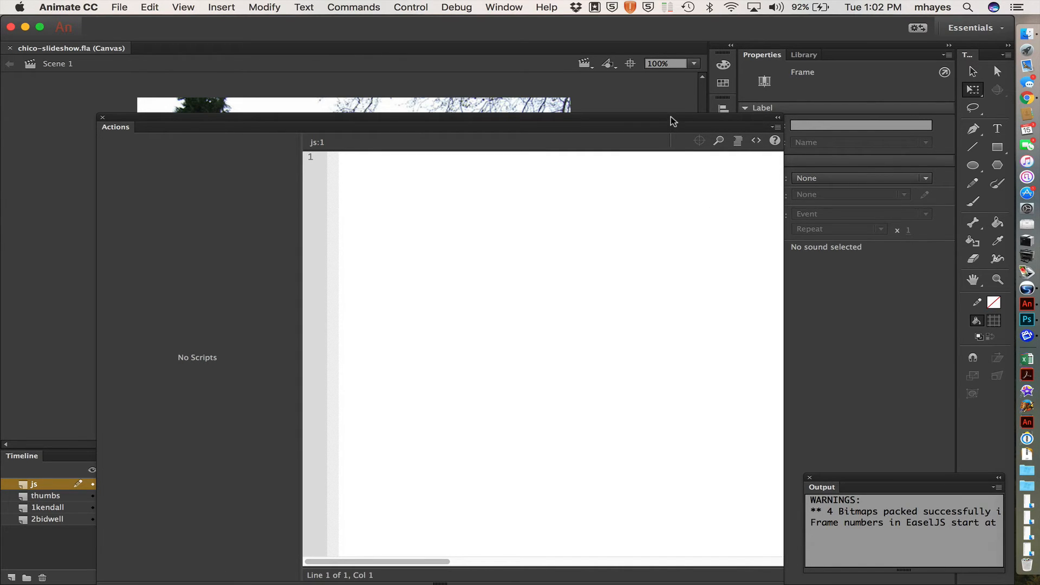
{"action": "left_click_drag", "start_coordinate": [670, 116], "coordinate": [668, 100]}
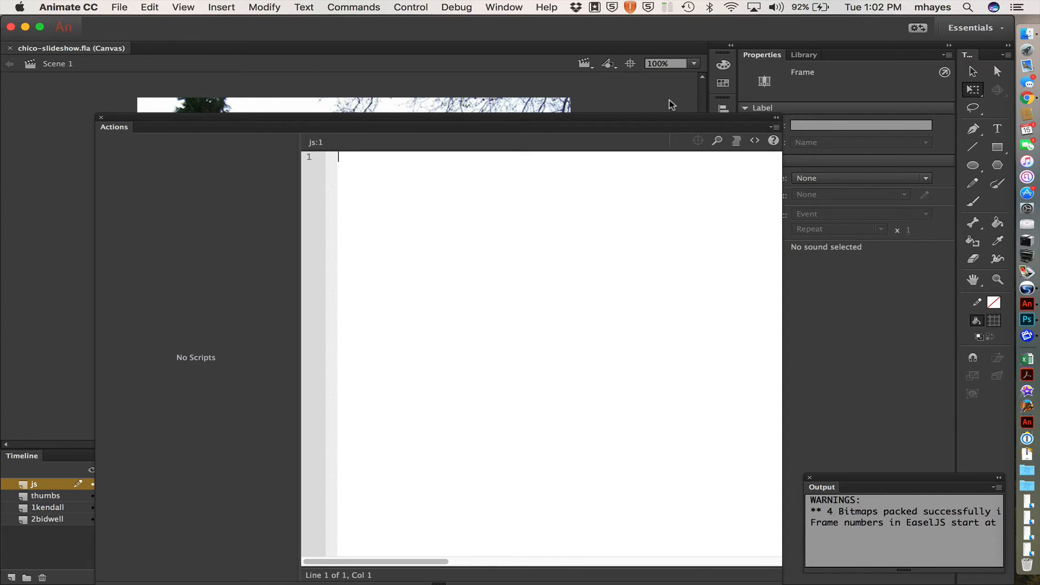
Step: Switch to the Adobe Animate Tip Sheet in Chrome and copy the complete Initialize Start to Initialize End example from row 12
{"action": "key", "text": "super+Tab"}
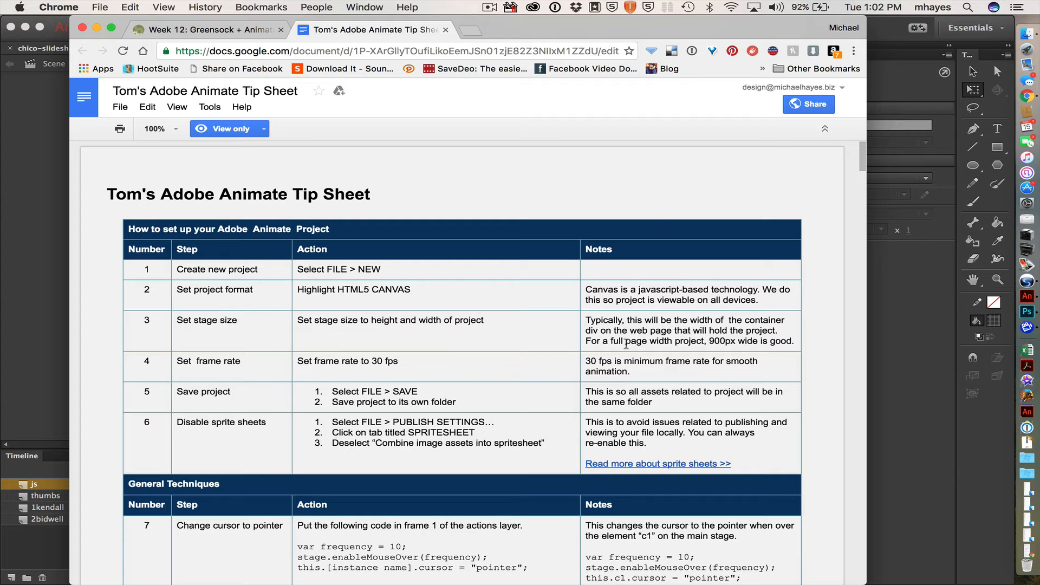
{"action": "scroll", "coordinate": [644, 361], "scroll_direction": "down", "scroll_amount": 3}
{"action": "scroll", "coordinate": [643, 362], "scroll_direction": "down", "scroll_amount": 10}
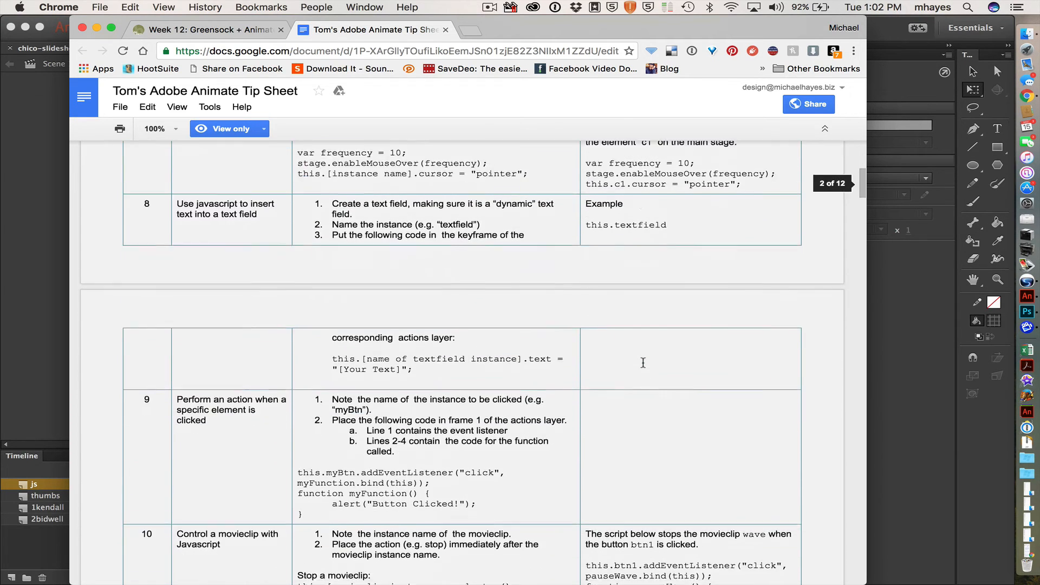
{"action": "scroll", "coordinate": [643, 362], "scroll_direction": "down", "scroll_amount": 8}
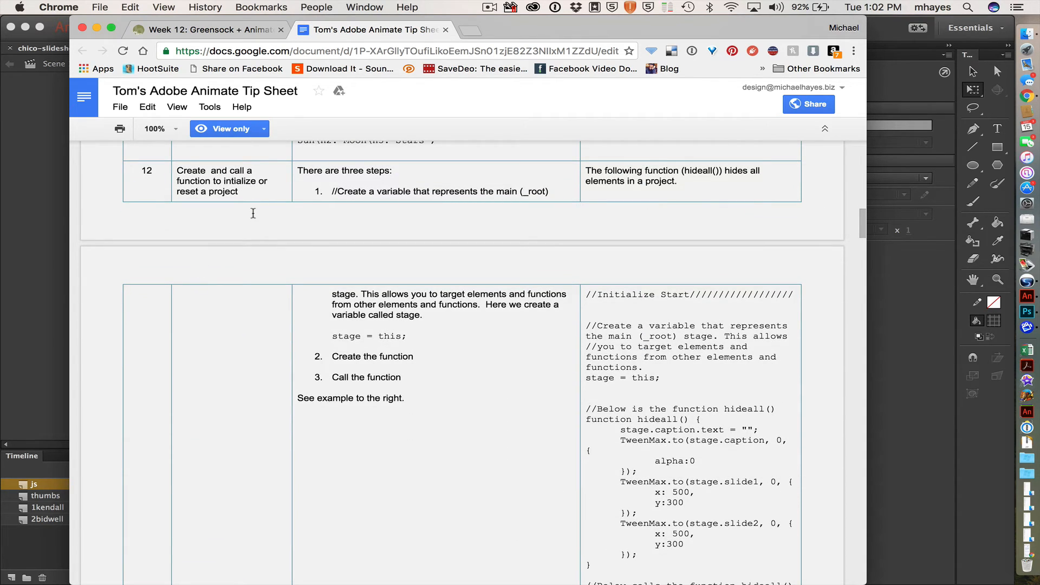
{"action": "scroll", "coordinate": [253, 213], "scroll_direction": "down", "scroll_amount": 1}
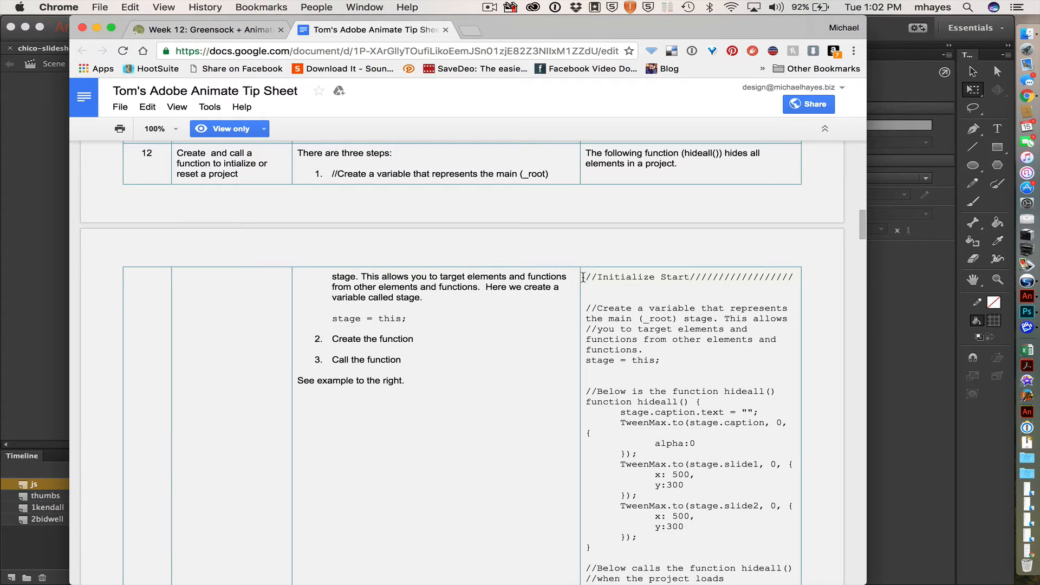
{"action": "scroll", "coordinate": [564, 366], "scroll_direction": "down", "scroll_amount": 5}
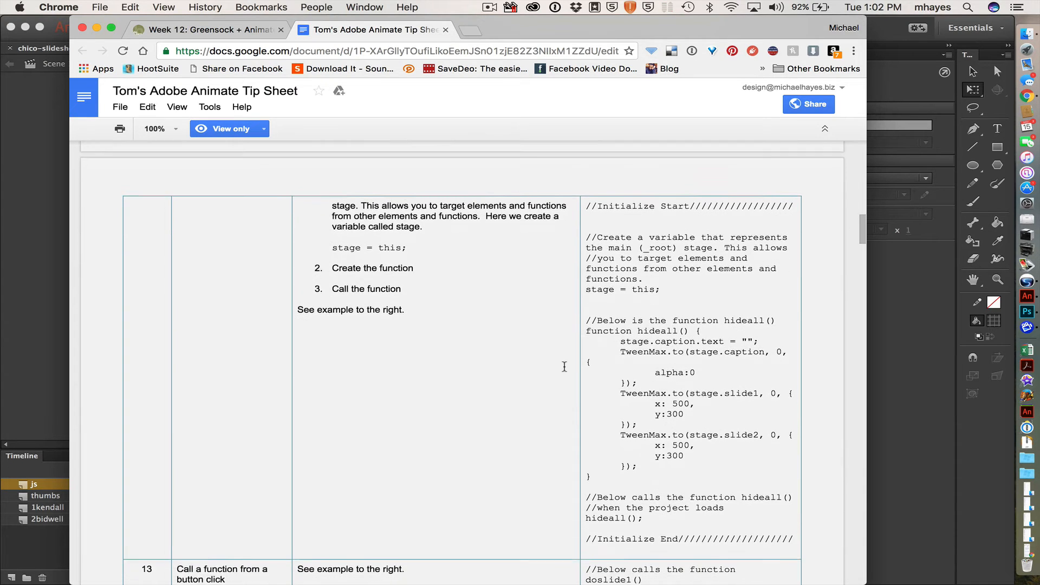
{"action": "left_click_drag", "start_coordinate": [587, 185], "coordinate": [796, 514]}
{"action": "key", "text": "super+c"}
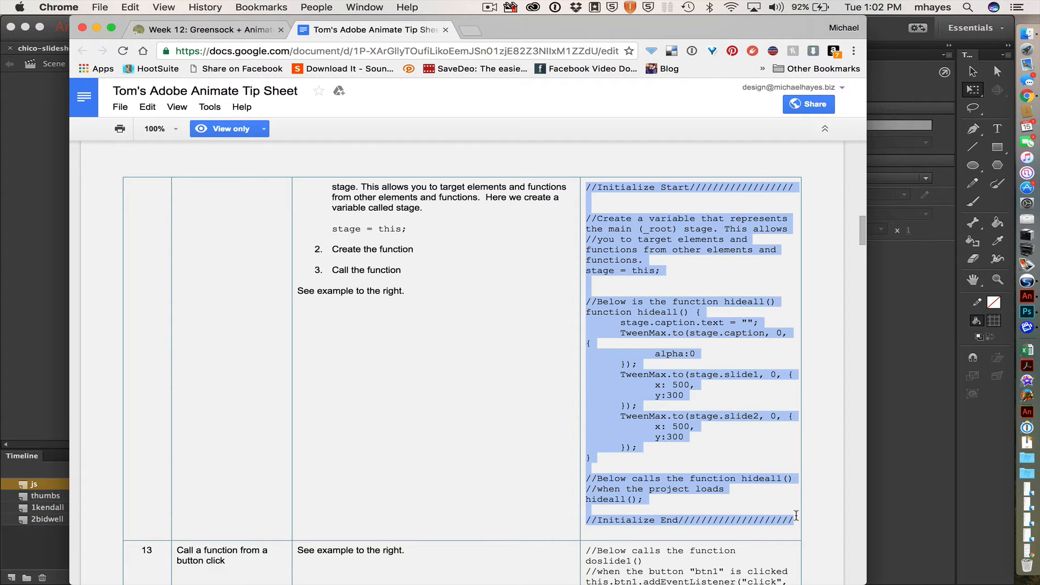
Step: Return to Animate CC, paste the initialize code into the js frame 1 script, and remove surplus blank lines above the first two comment blocks
{"action": "key", "text": "super+Tab"}
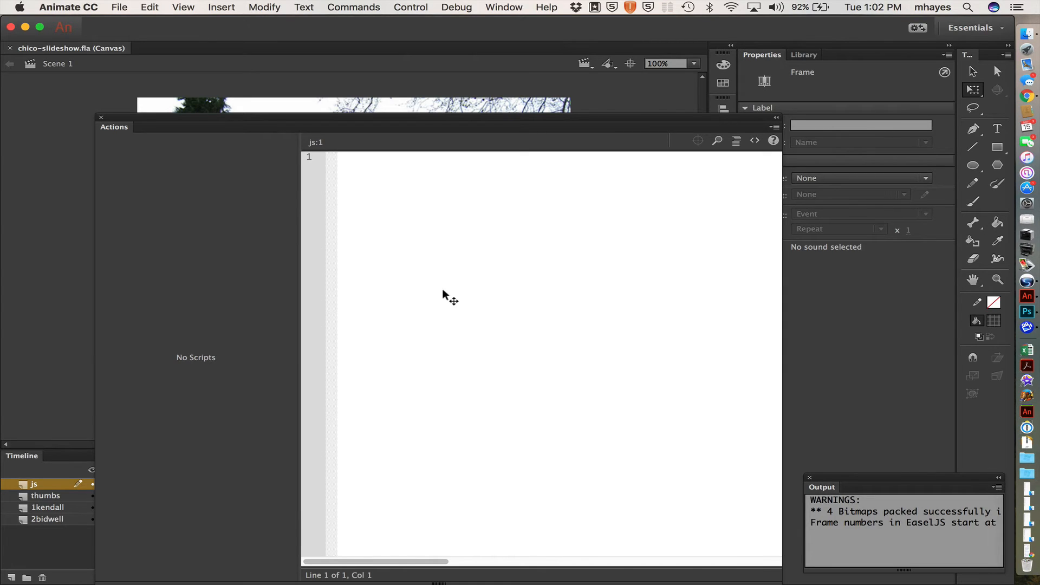
{"action": "key", "text": "super+v"}
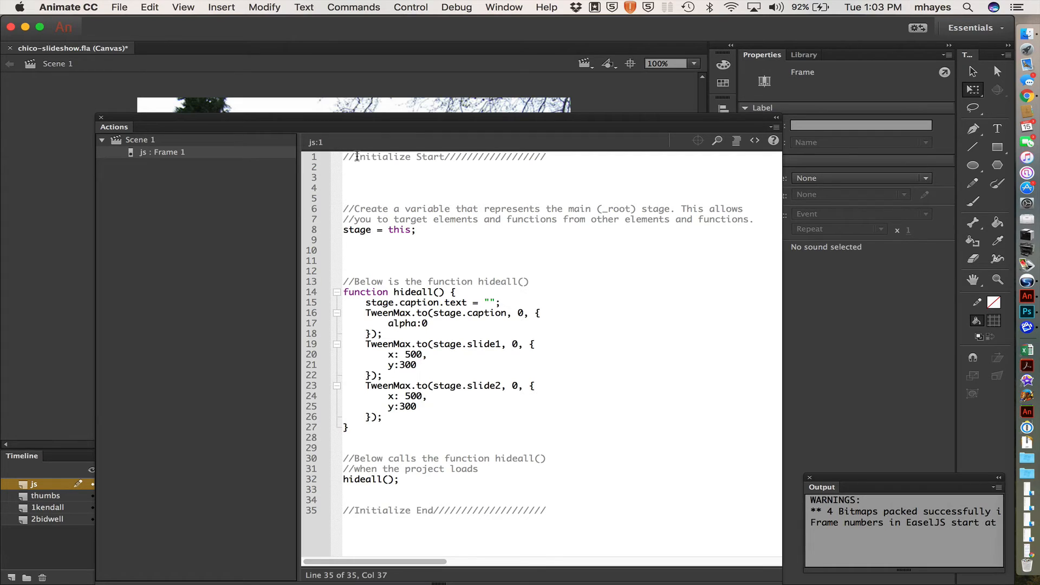
{"action": "left_click_drag", "start_coordinate": [356, 158], "coordinate": [344, 158]}
{"action": "left_click", "coordinate": [365, 179]}
{"action": "key", "text": "BackSpace"}
{"action": "key", "text": "BackSpace"}
{"action": "key", "text": "BackSpace"}
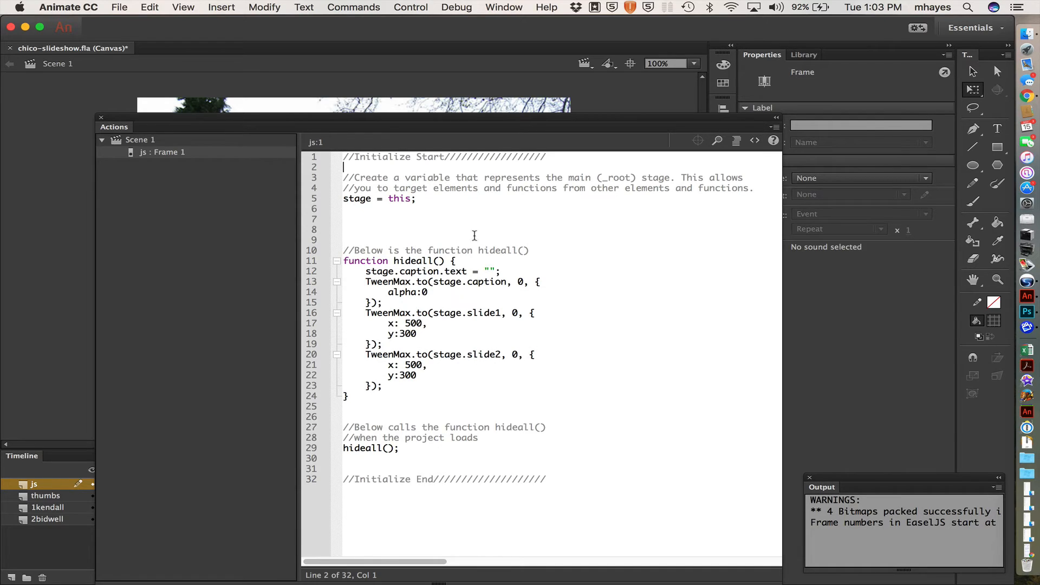
{"action": "left_click", "coordinate": [359, 235]}
{"action": "key", "text": "BackSpace"}
{"action": "key", "text": "BackSpace"}
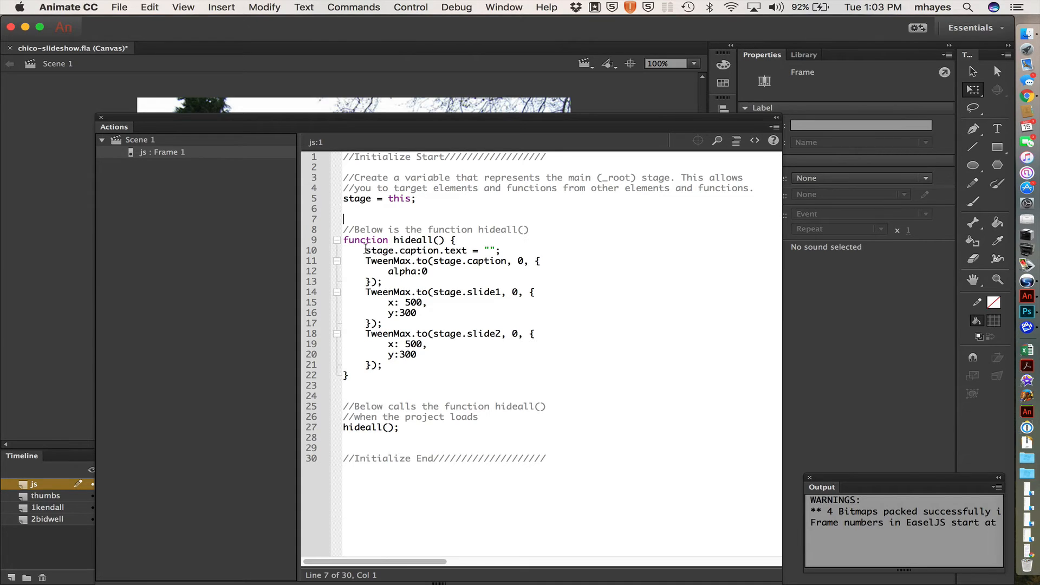
Step: Delete the stage.caption.text line and the stage.caption tween from the hideall() function
{"action": "double_click", "coordinate": [417, 241]}
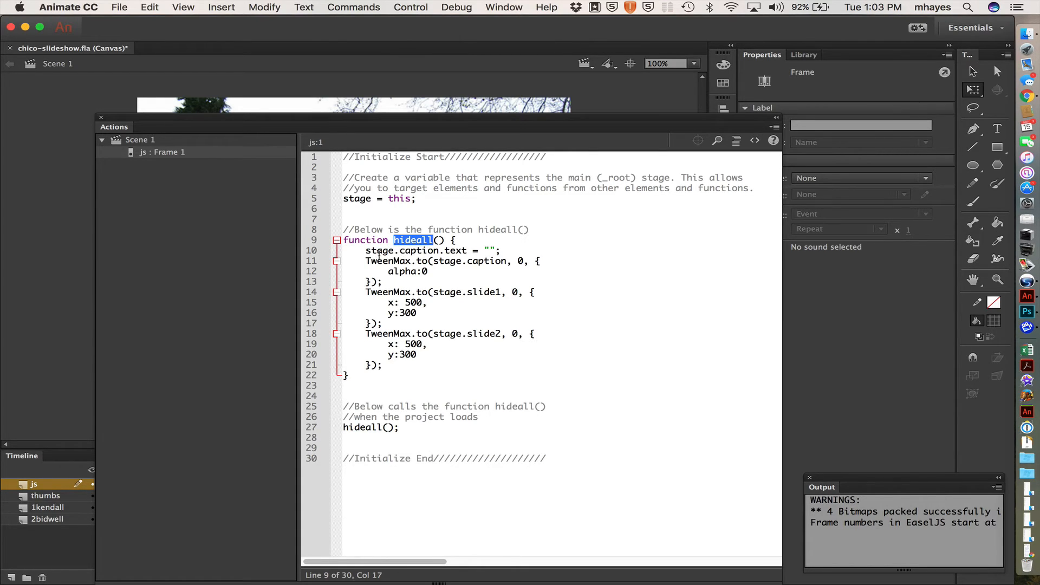
{"action": "left_click_drag", "start_coordinate": [362, 252], "coordinate": [404, 281]}
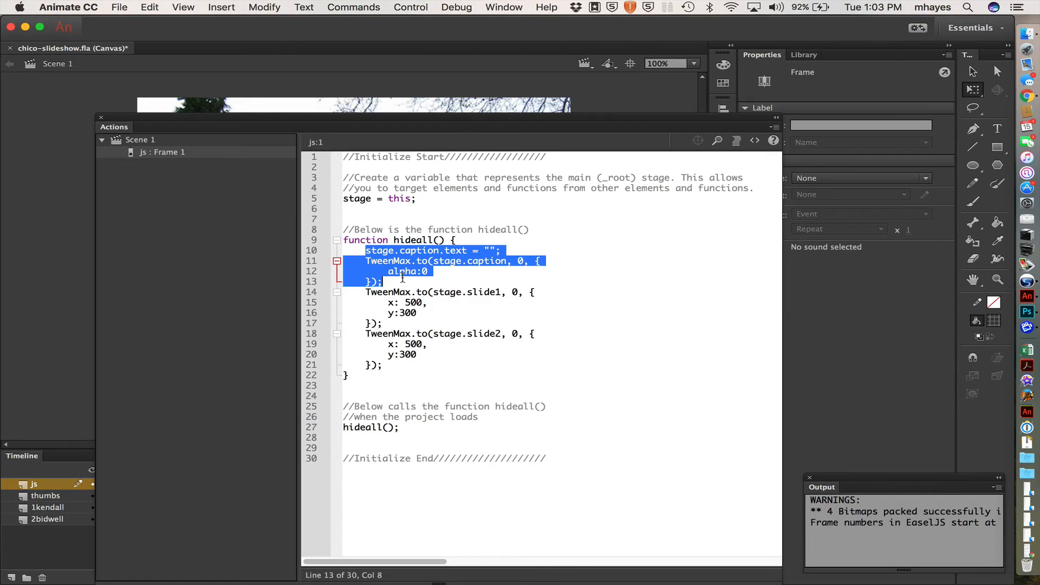
{"action": "key", "text": "BackSpace"}
{"action": "key", "text": "BackSpace"}
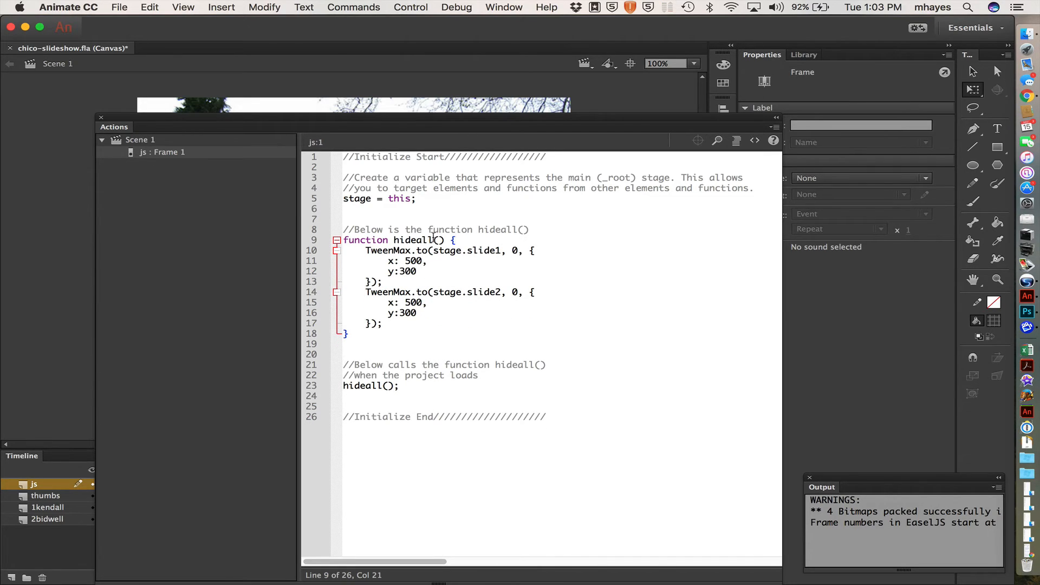
Step: Replace the x and y properties in the slide1 and slide2 tweens of hideall() with alpha:0
{"action": "left_click", "coordinate": [393, 251]}
{"action": "double_click", "coordinate": [393, 251]}
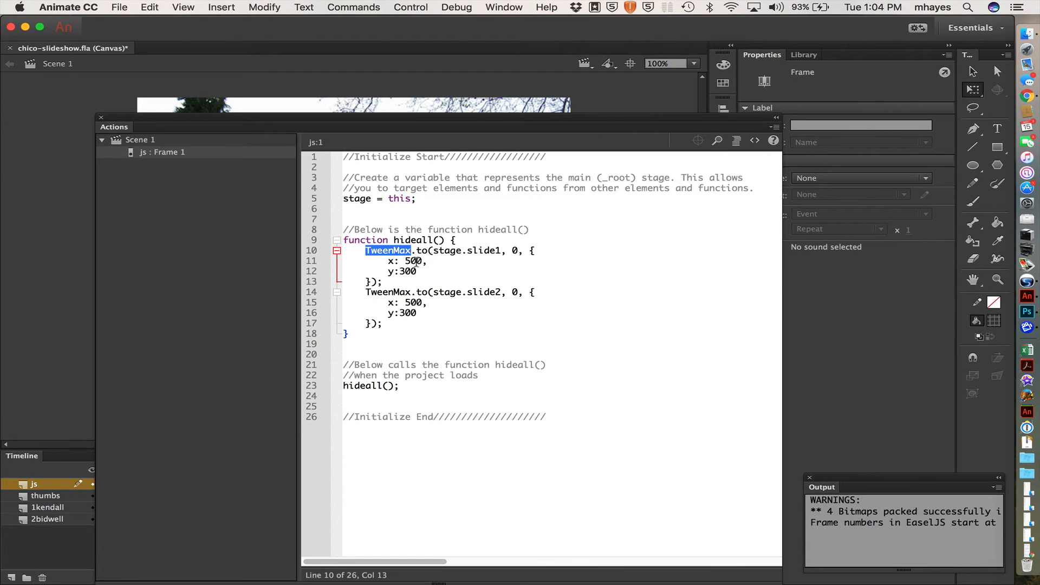
{"action": "double_click", "coordinate": [483, 250]}
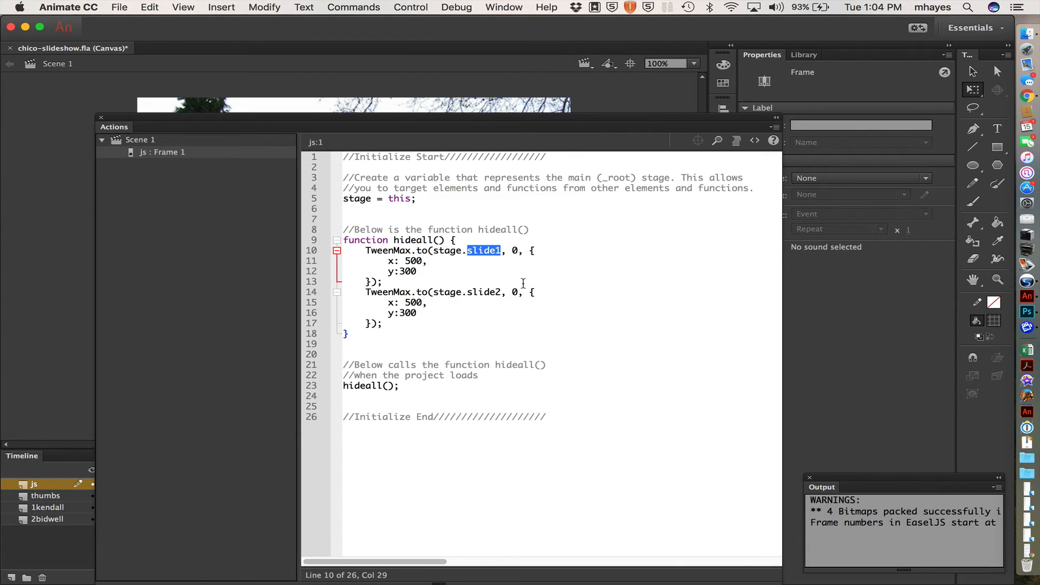
{"action": "double_click", "coordinate": [515, 251]}
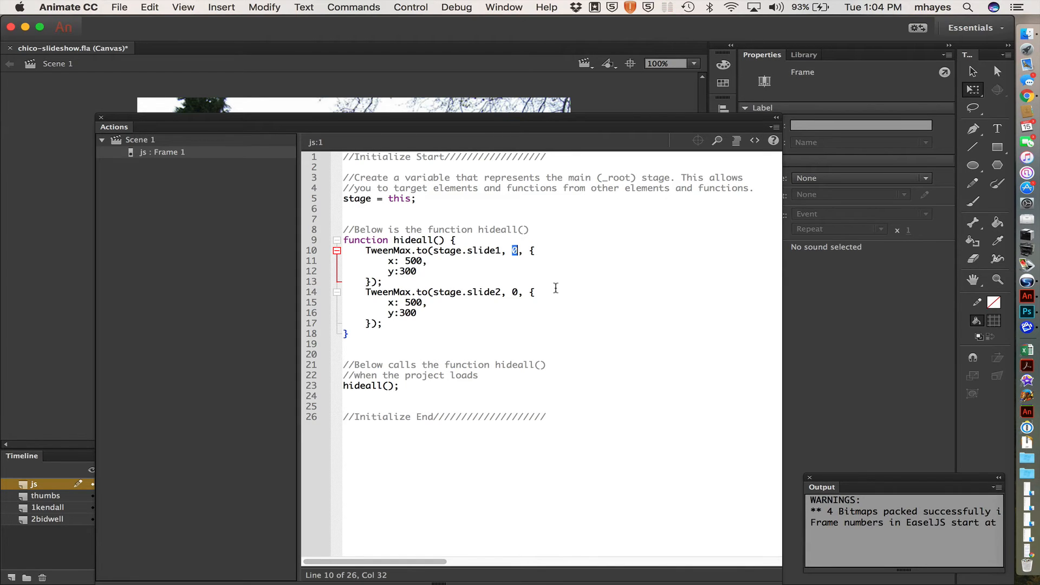
{"action": "left_click_drag", "start_coordinate": [417, 272], "coordinate": [390, 264]}
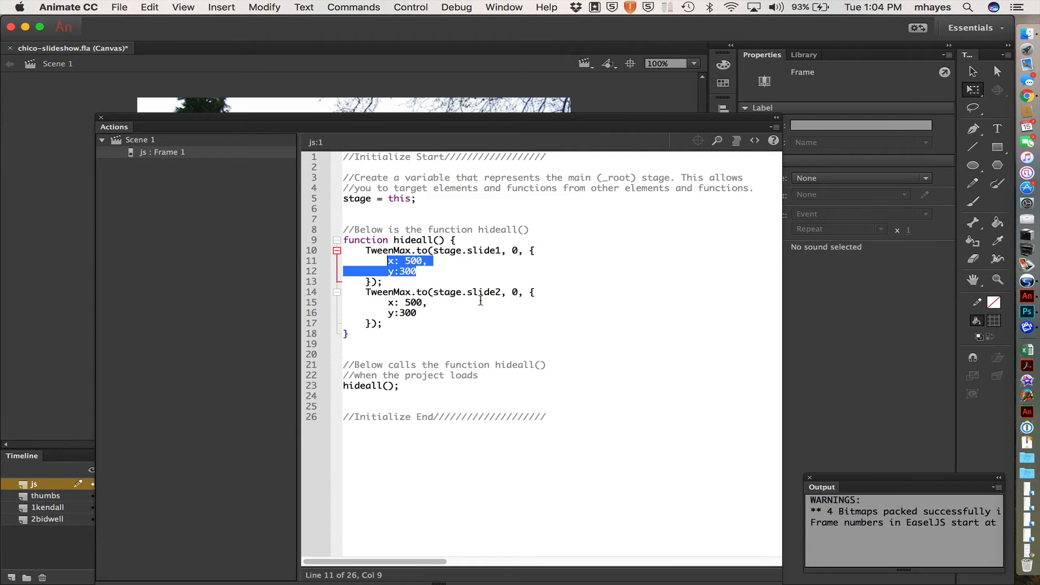
{"action": "type", "text": "alpha"}
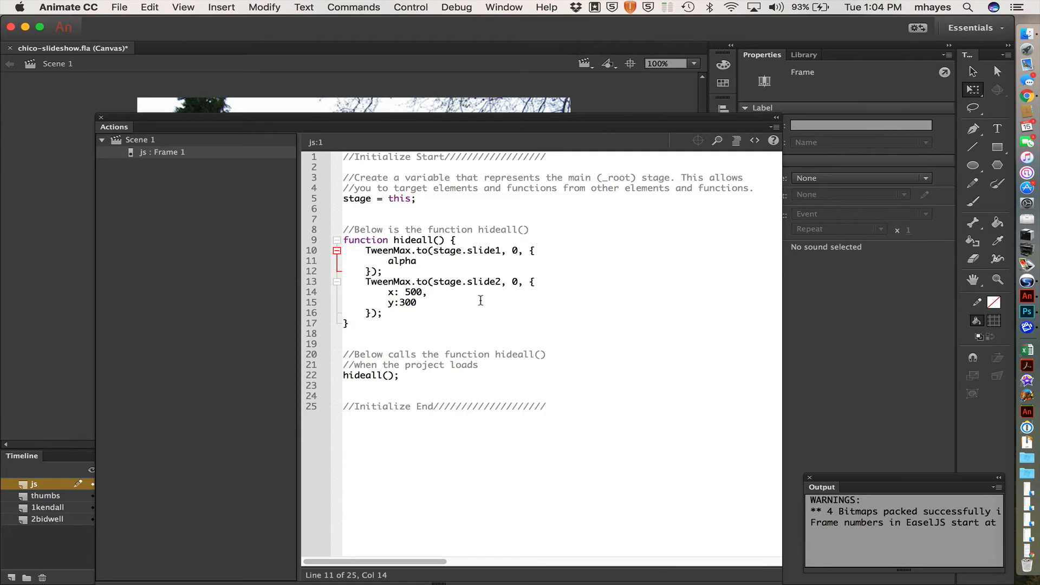
{"action": "type", "text": ":0"}
{"action": "left_click", "coordinate": [424, 306]}
{"action": "left_click_drag", "start_coordinate": [424, 306], "coordinate": [388, 293]}
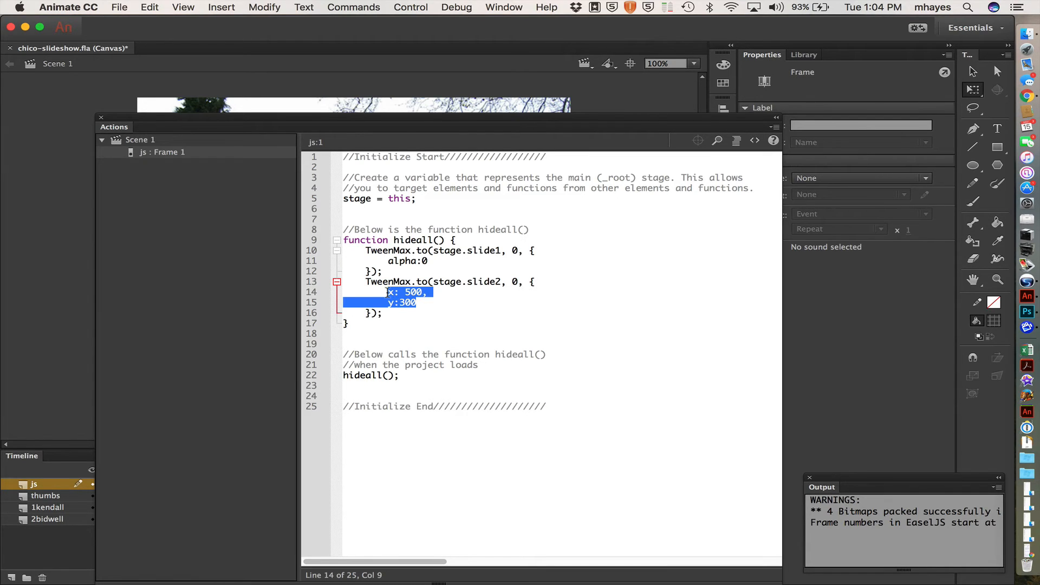
{"action": "type", "text": "alpha:0"}
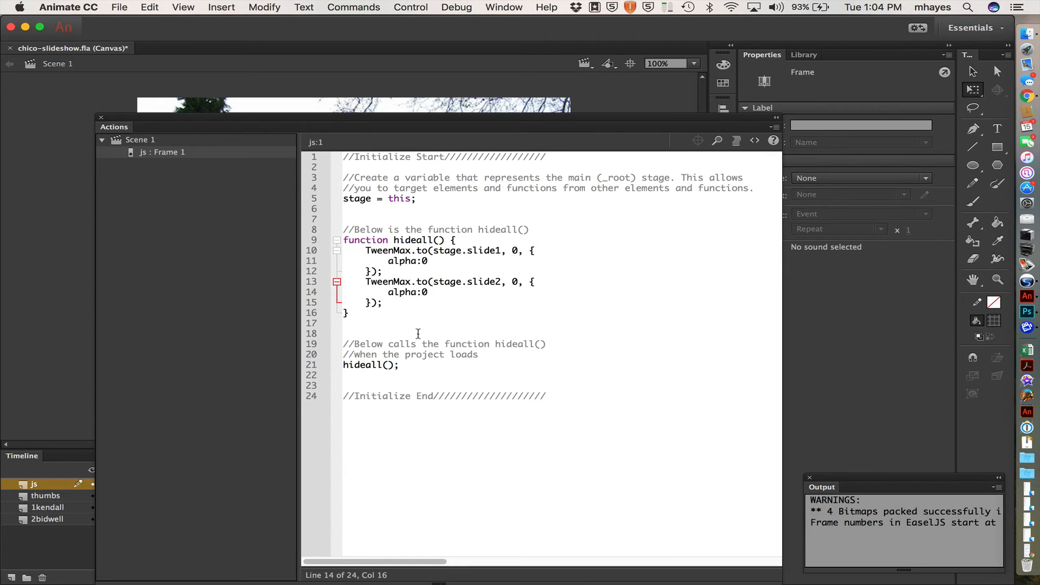
Step: Remove the extra blank line after the hideall() function and the one before the Initialize End comment
{"action": "left_click", "coordinate": [384, 332]}
{"action": "key", "text": "BackSpace"}
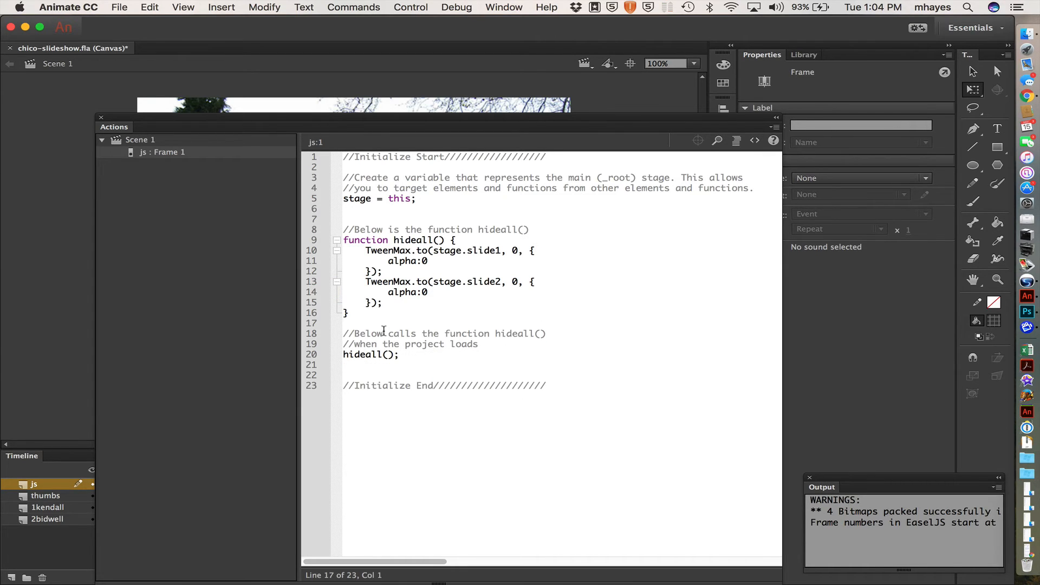
{"action": "left_click_drag", "start_coordinate": [401, 355], "coordinate": [343, 355]}
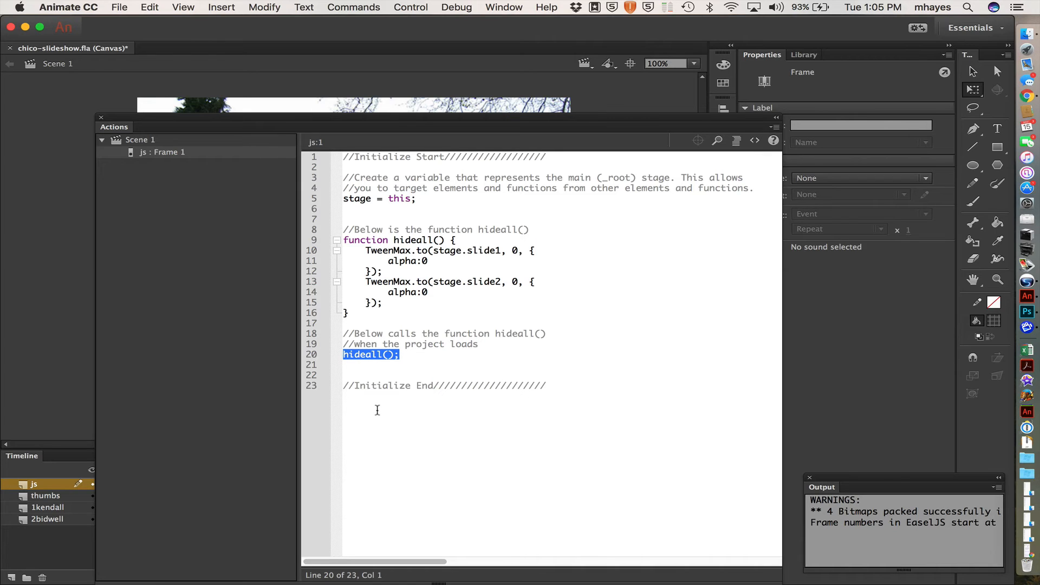
{"action": "left_click", "coordinate": [363, 374]}
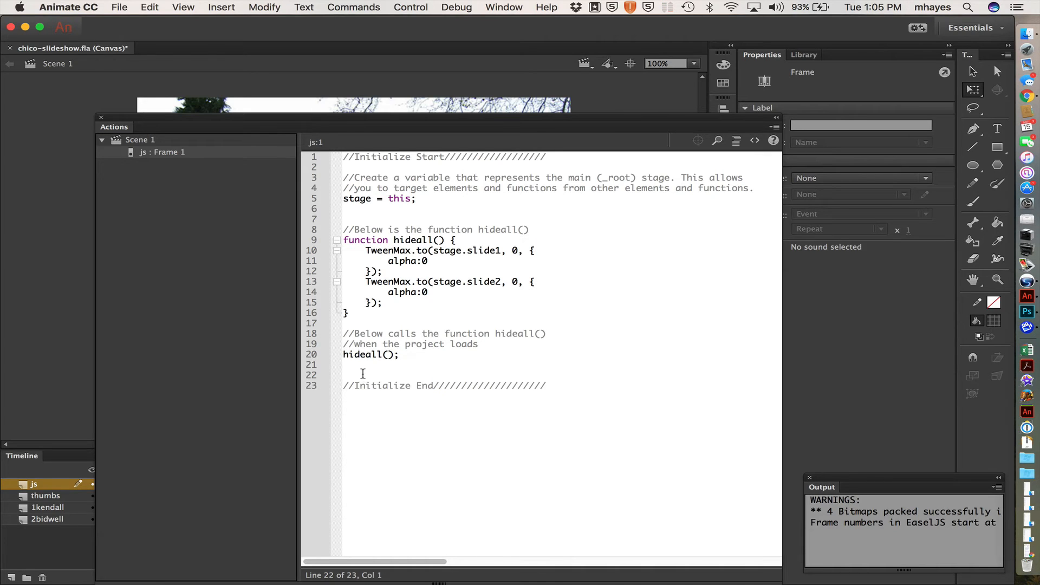
{"action": "key", "text": "BackSpace"}
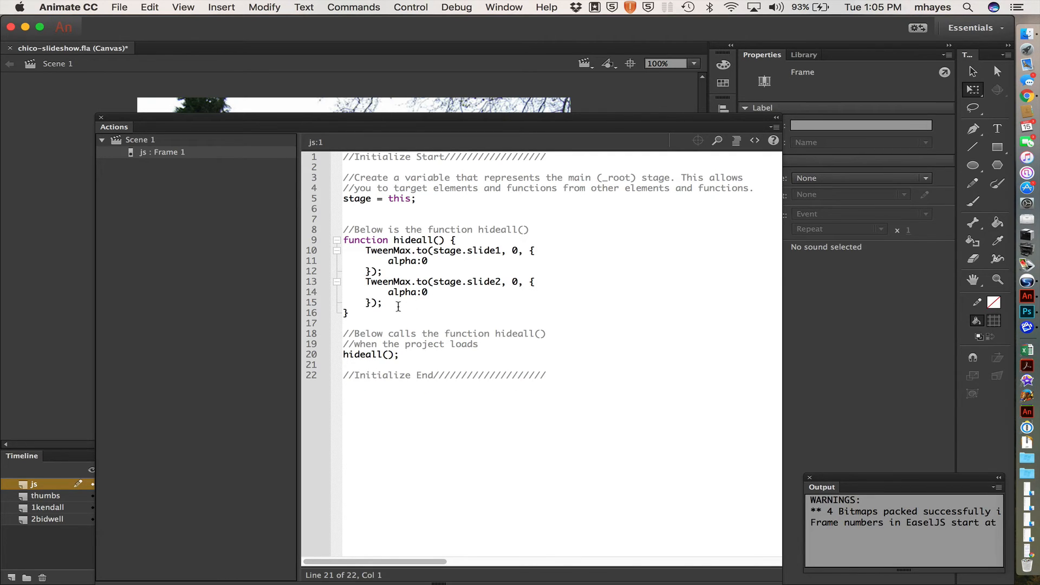
Step: Save the slideshow document, test it in the browser with the hideall() code, and return to Animate CC
{"action": "left_click_drag", "start_coordinate": [402, 307], "coordinate": [361, 280]}
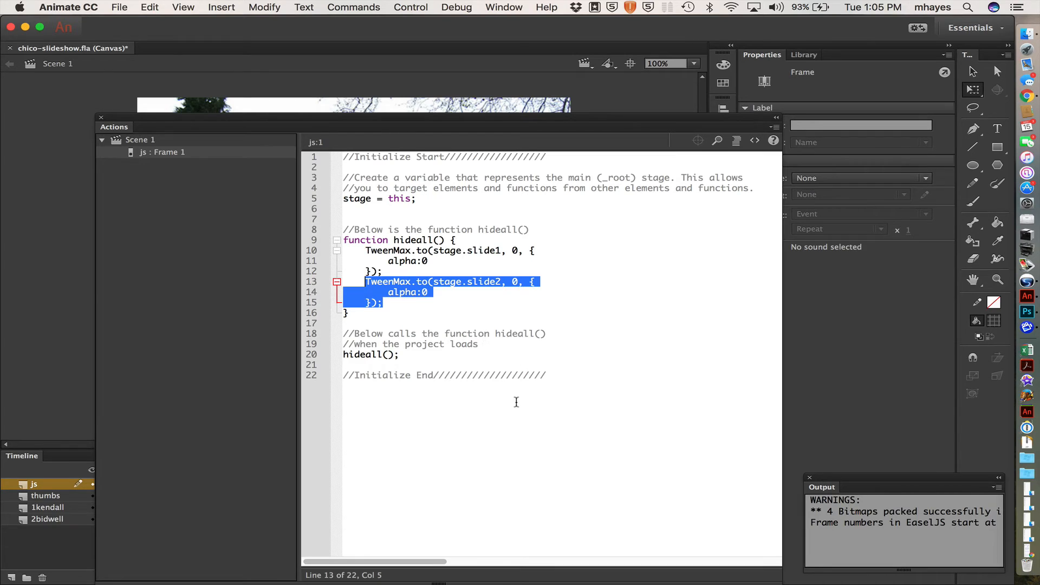
{"action": "left_click", "coordinate": [512, 298]}
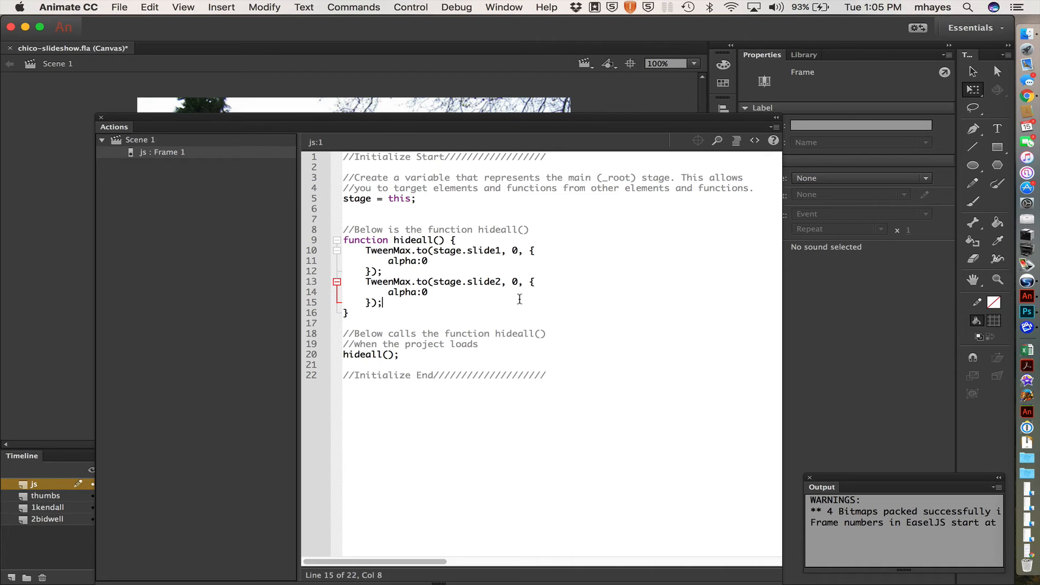
{"action": "key", "text": "super+s"}
{"action": "key", "text": "super+Return"}
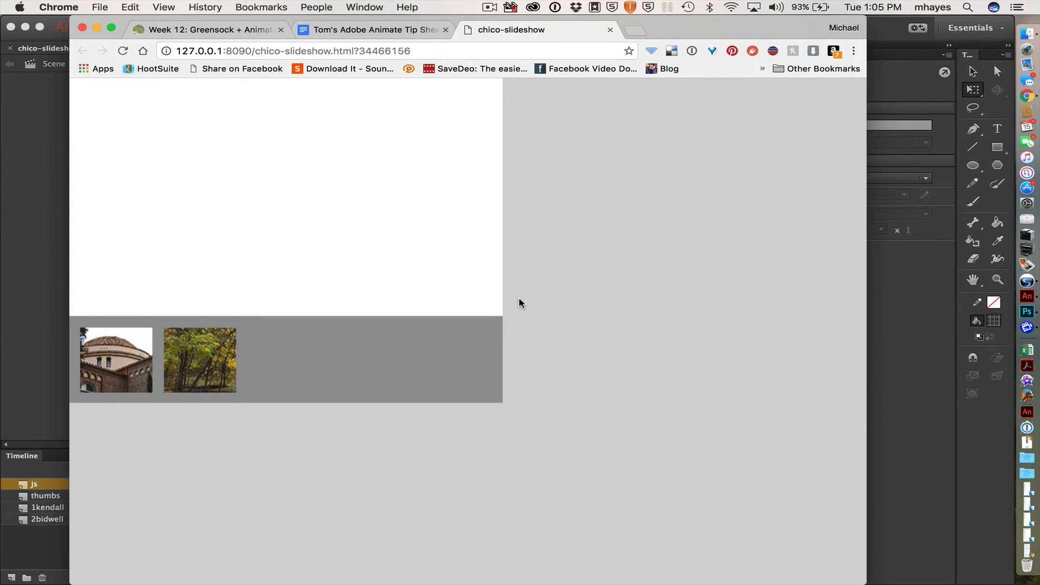
{"action": "key", "text": "super+Tab"}
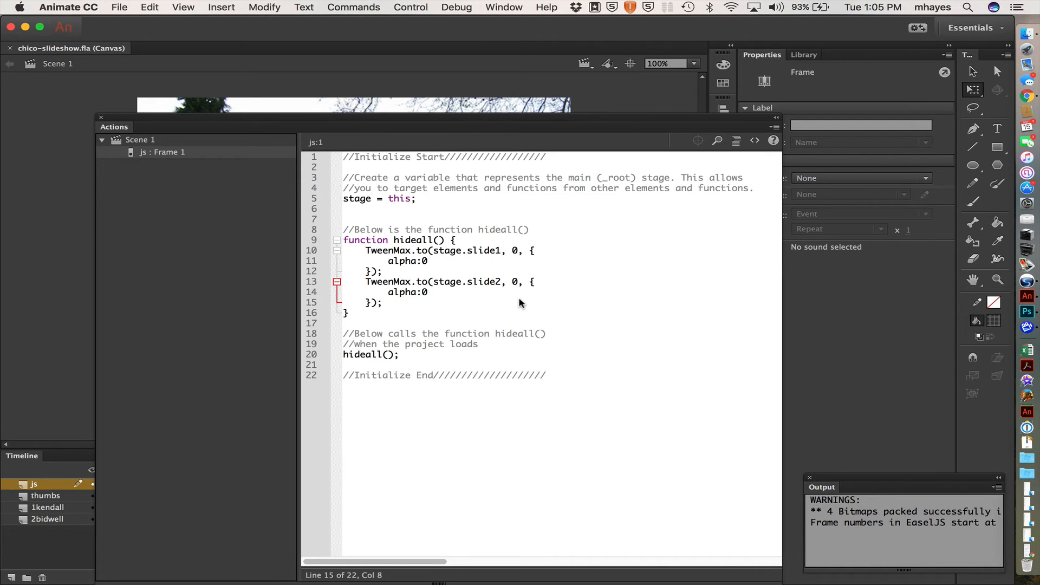
Step: Add two new lines at the end of the script, below the Initialize End comment
{"action": "left_click", "coordinate": [507, 421]}
{"action": "key", "text": "Return"}
{"action": "key", "text": "Return"}
Step: Switch to the tip sheet in Chrome and copy the btn1 click listener and pauseWave() example from row 10
{"action": "key", "text": "super+Tab"}
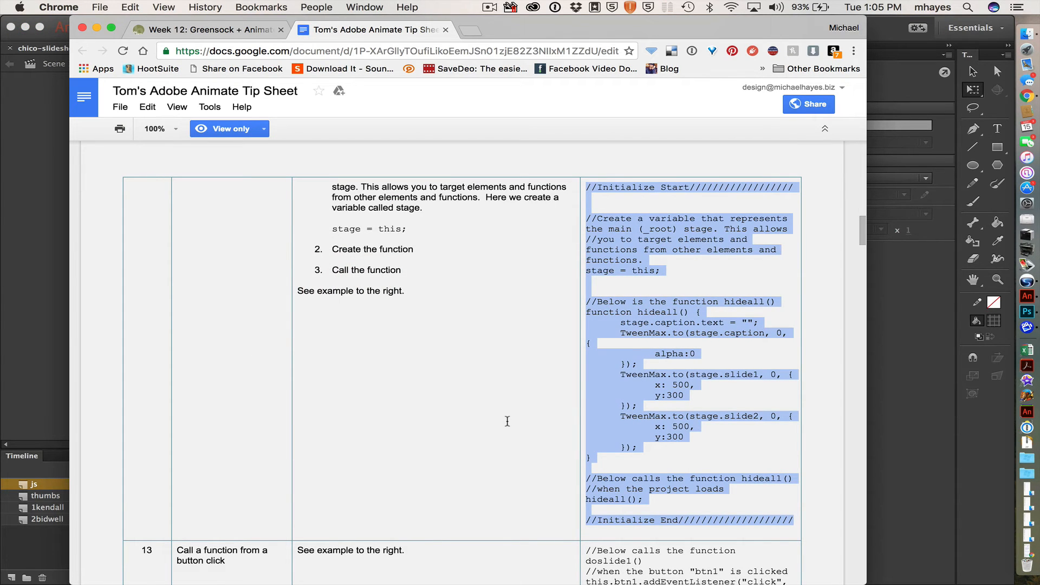
{"action": "left_click", "coordinate": [227, 469]}
{"action": "scroll", "coordinate": [243, 434], "scroll_direction": "up", "scroll_amount": 6}
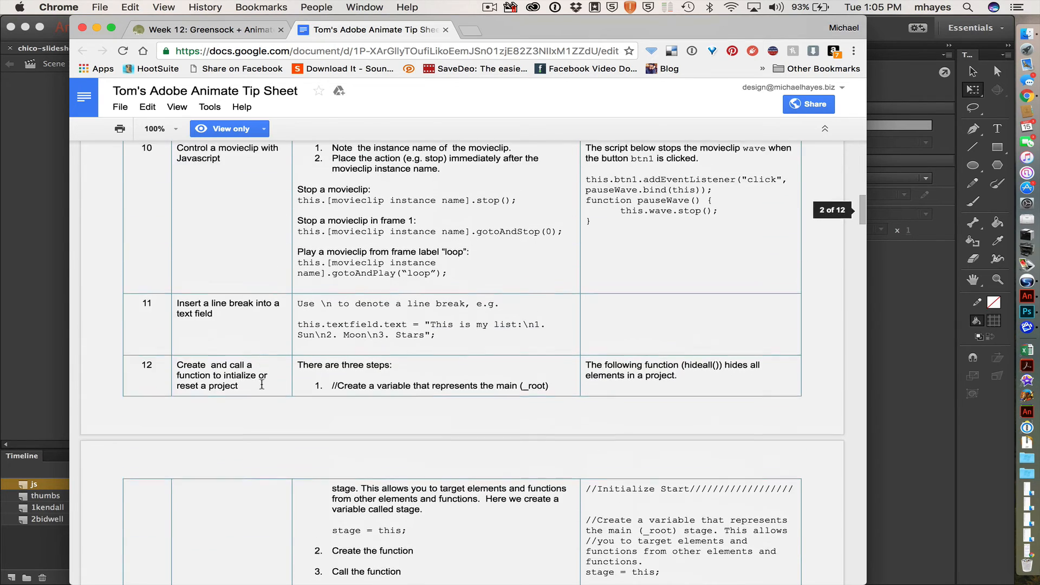
{"action": "scroll", "coordinate": [261, 384], "scroll_direction": "up", "scroll_amount": 4}
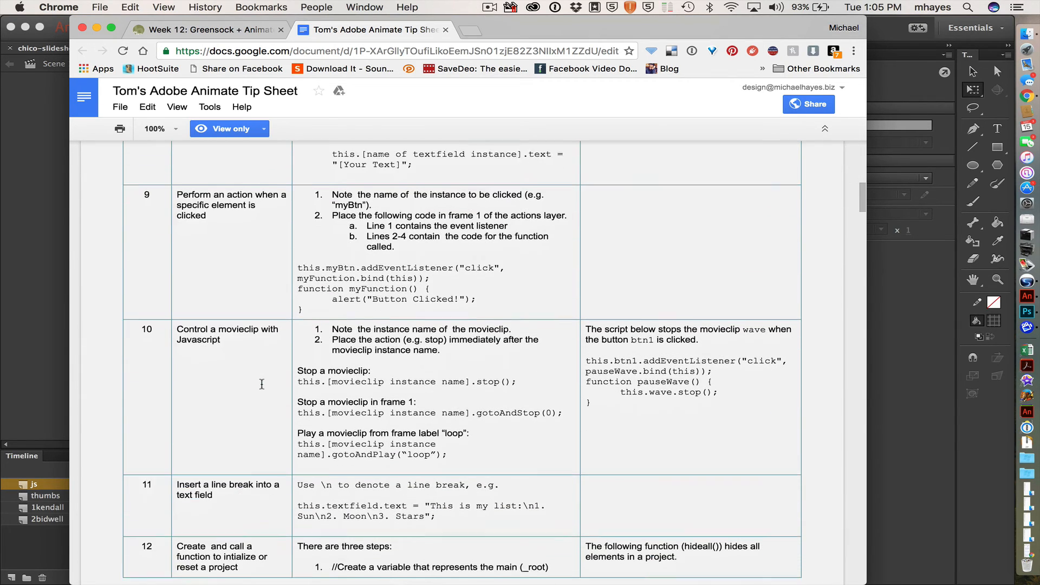
{"action": "scroll", "coordinate": [261, 385], "scroll_direction": "down", "scroll_amount": 1}
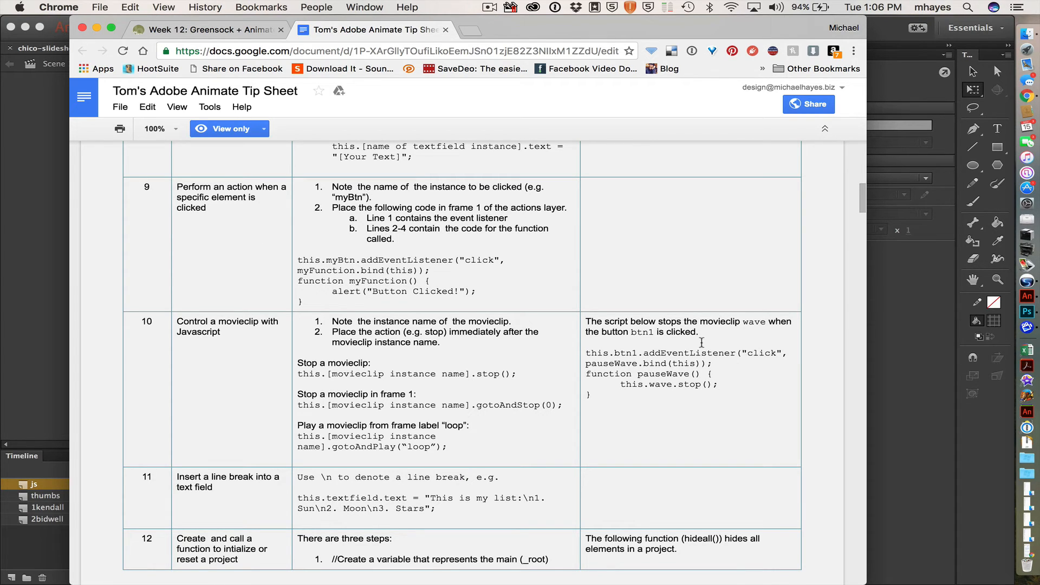
{"action": "left_click_drag", "start_coordinate": [598, 391], "coordinate": [584, 354]}
{"action": "key", "text": "super+c"}
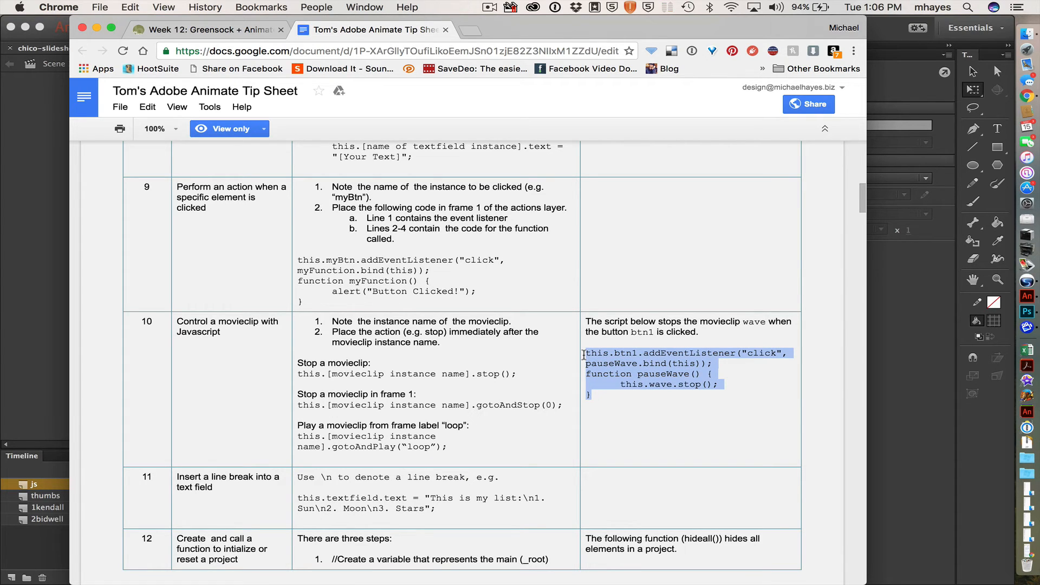
Step: Return to Animate CC, start a // comment line at the script's end, and paste the btn1 listener code below it
{"action": "key", "text": "super+Tab"}
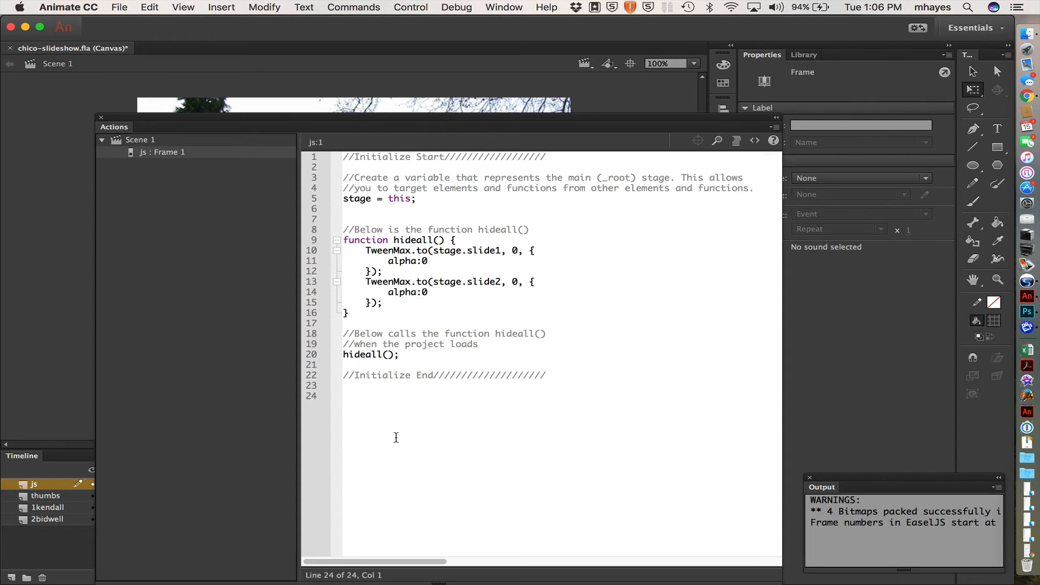
{"action": "type", "text": "//"}
{"action": "key", "text": "Return"}
{"action": "key", "text": "super+v"}
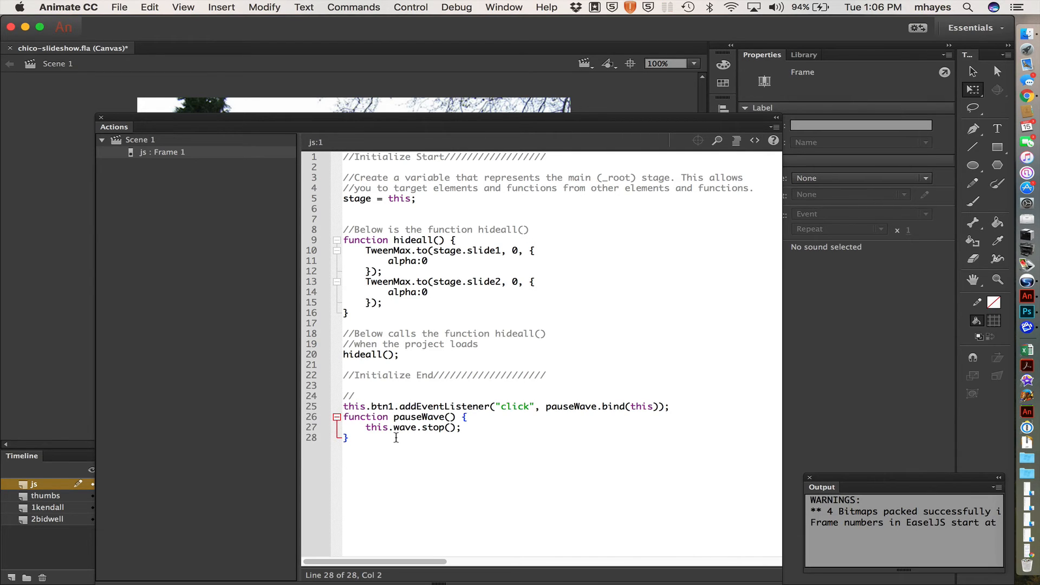
Step: Switch to the tip sheet in Chrome and copy the myBtn click listener and myFunction() example from row 9
{"action": "key", "text": "super+Tab"}
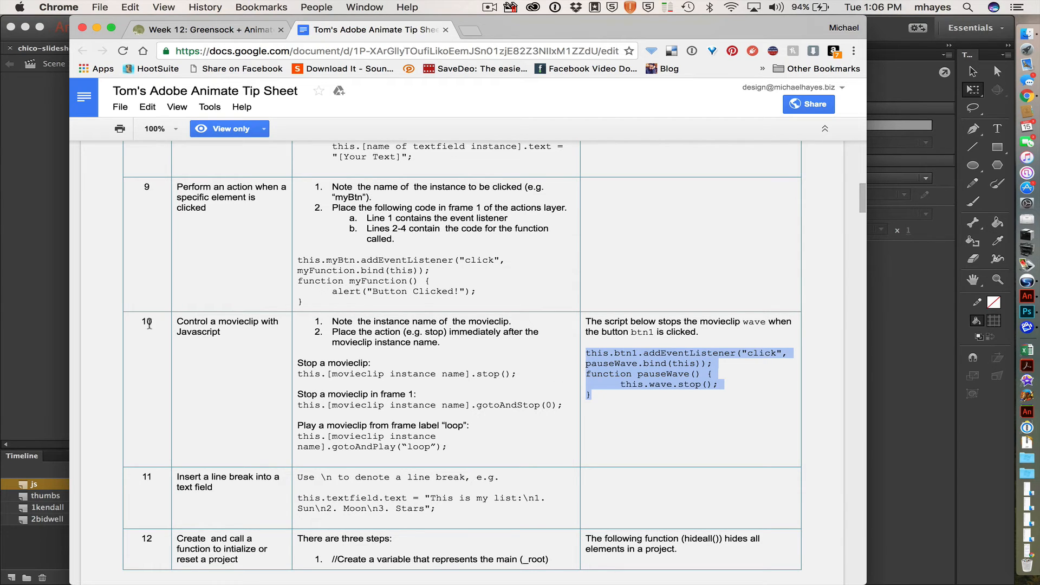
{"action": "left_click", "coordinate": [296, 259]}
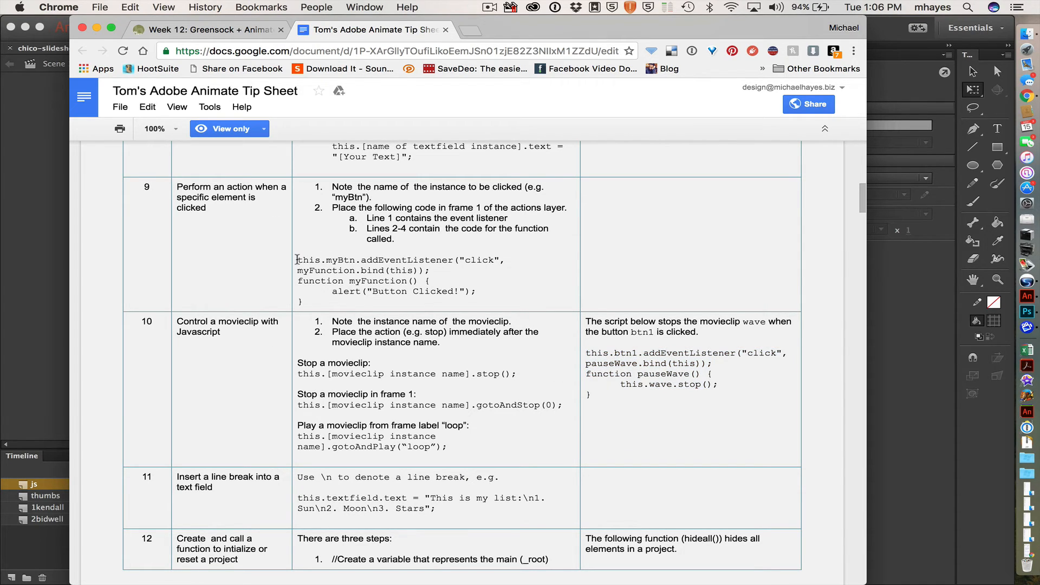
{"action": "left_click_drag", "start_coordinate": [297, 260], "coordinate": [308, 302]}
{"action": "key", "text": "super+c"}
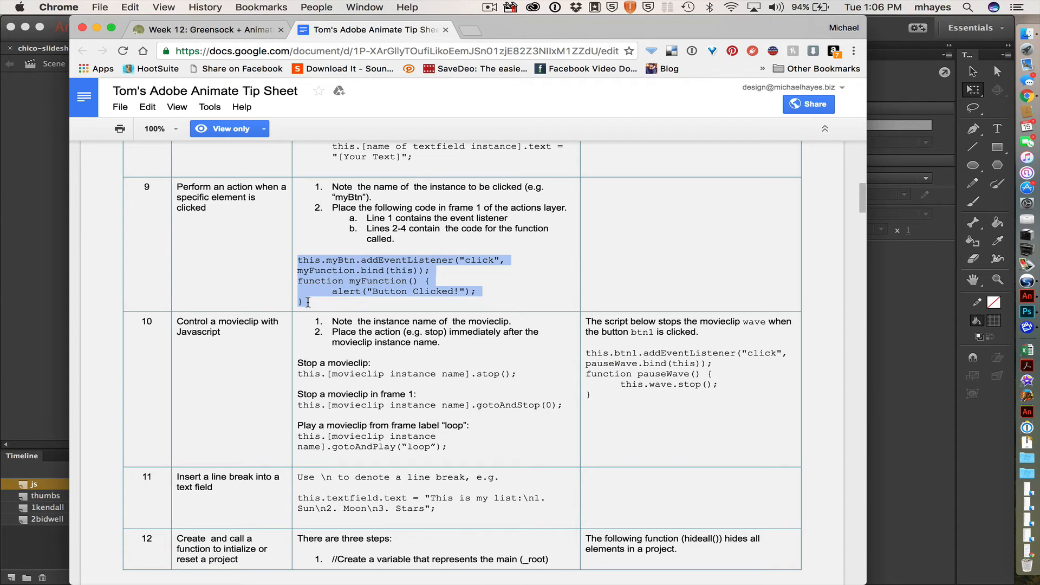
Step: Return to Animate CC and replace the btn1 listener and pauseWave() code with the copied myBtn example
{"action": "key", "text": "super+Tab"}
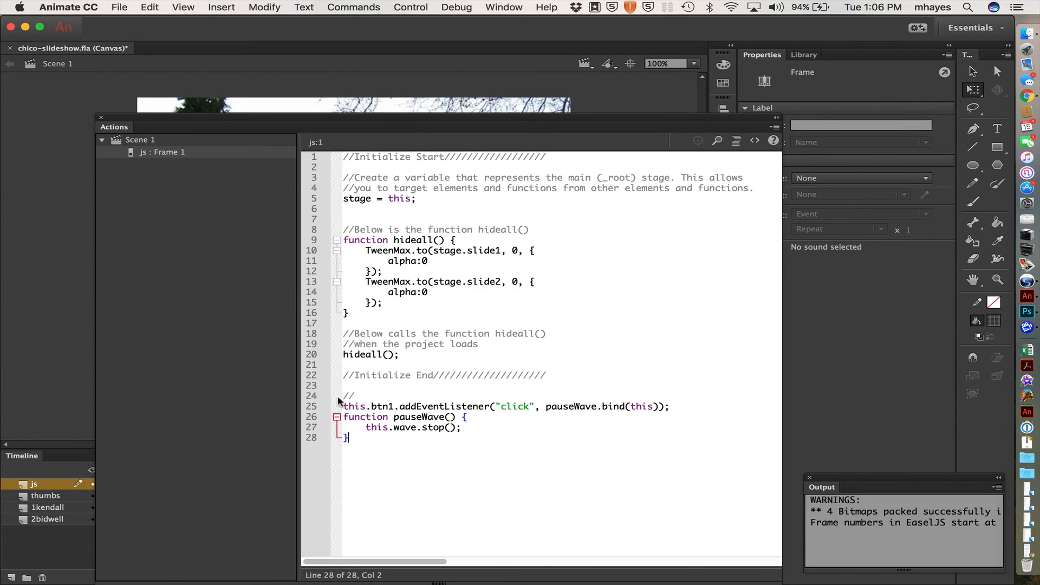
{"action": "left_click_drag", "start_coordinate": [343, 405], "coordinate": [364, 466]}
{"action": "key", "text": "super+v"}
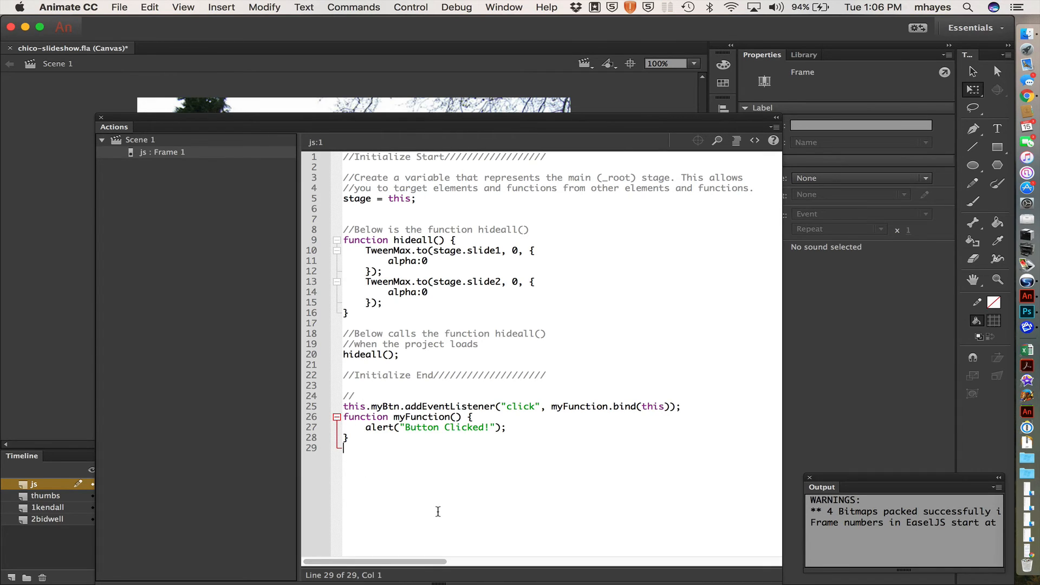
Step: Complete the comment above the listener as "//display slide1" and change the listener's target from myBtn to th1
{"action": "left_click", "coordinate": [383, 396]}
{"action": "type", "text": "display slide1"}
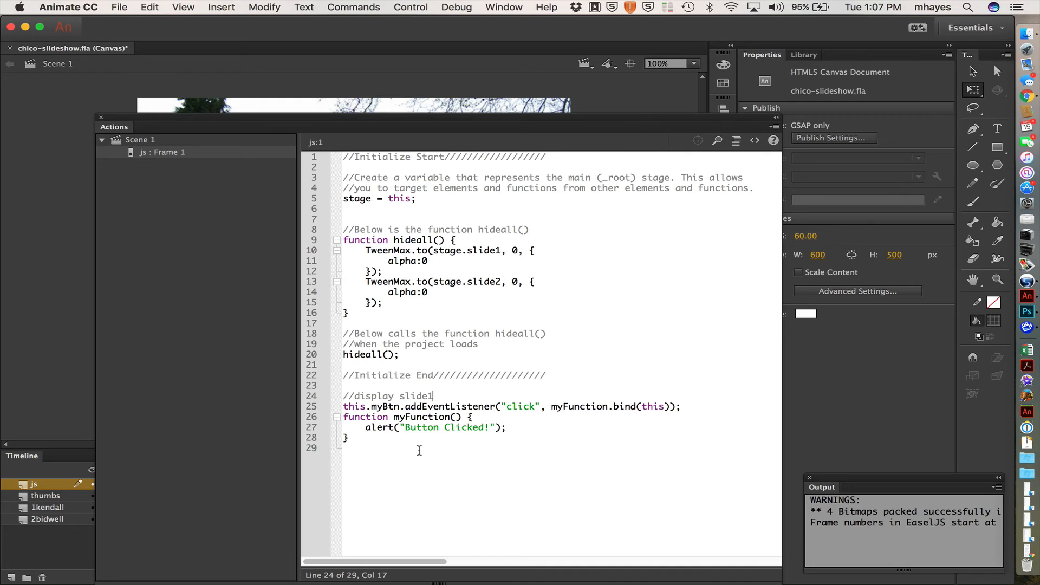
{"action": "double_click", "coordinate": [386, 406]}
{"action": "type", "text": "th1"}
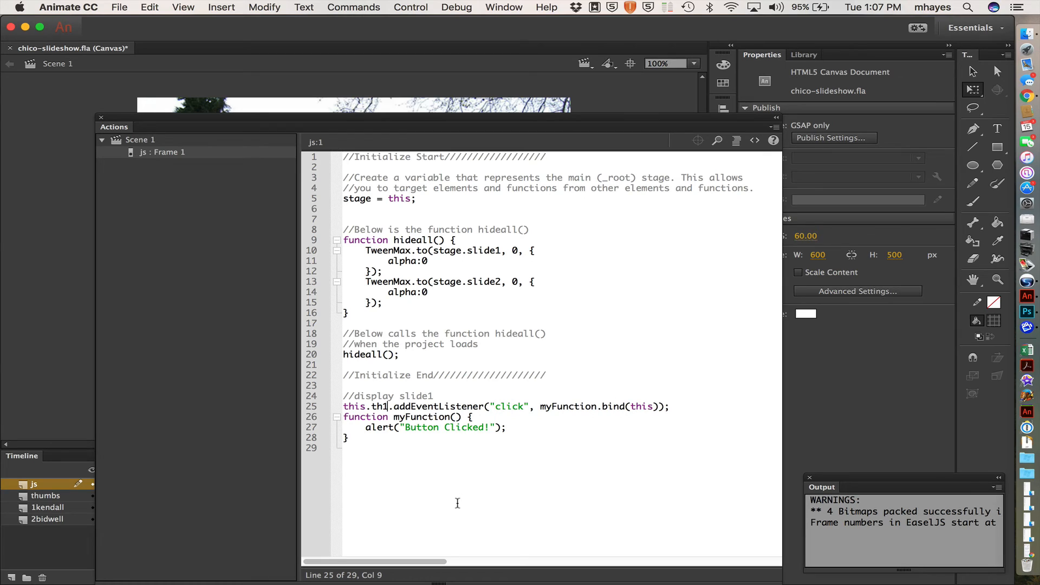
{"action": "double_click", "coordinate": [383, 407]}
Step: Rename myFunction to th1Func in both the th1 click listener and the function declaration
{"action": "double_click", "coordinate": [569, 406]}
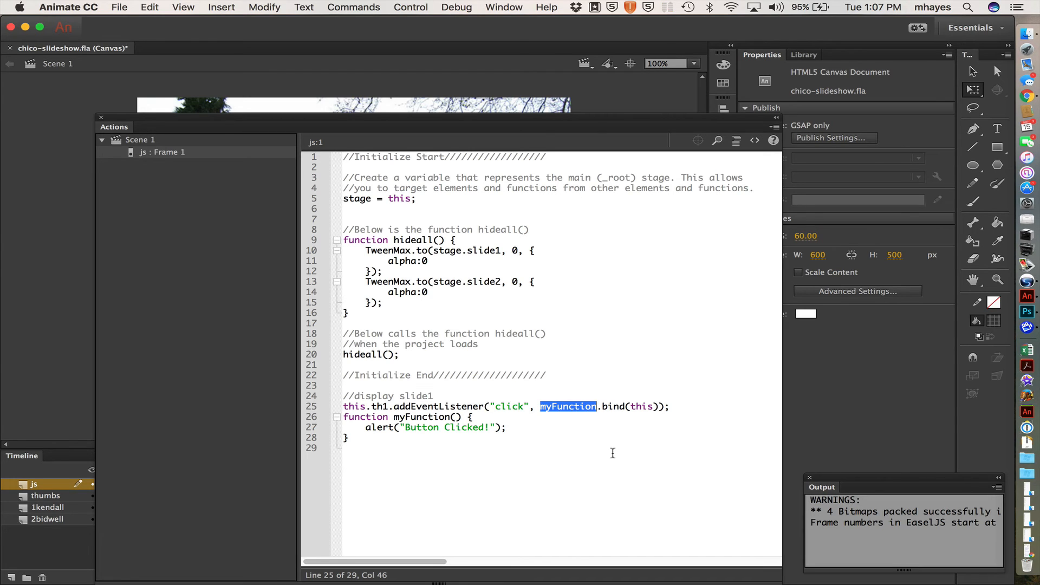
{"action": "type", "text": "th1Func"}
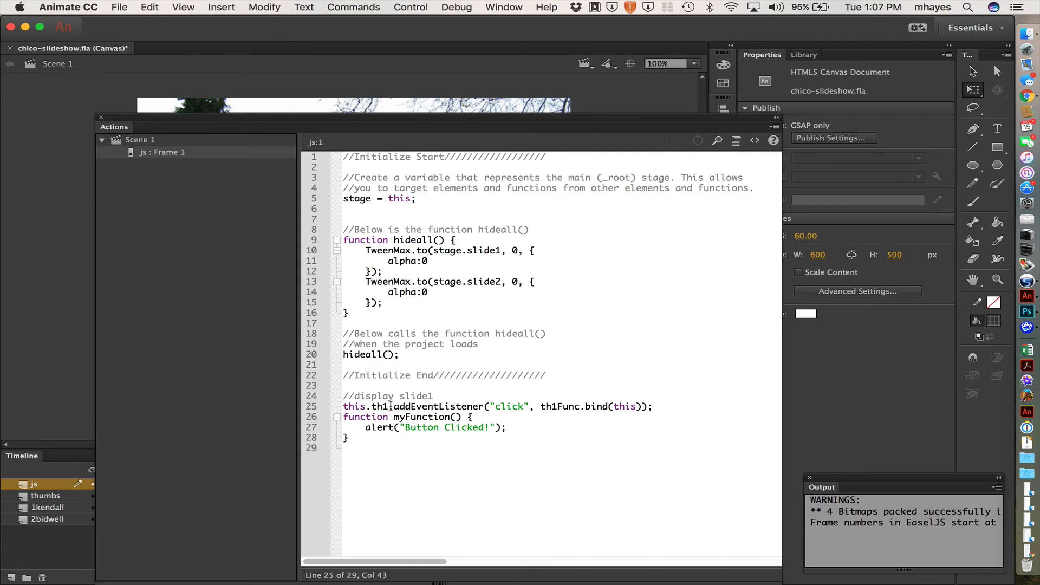
{"action": "double_click", "coordinate": [417, 418]}
{"action": "type", "text": "th1Fun"}
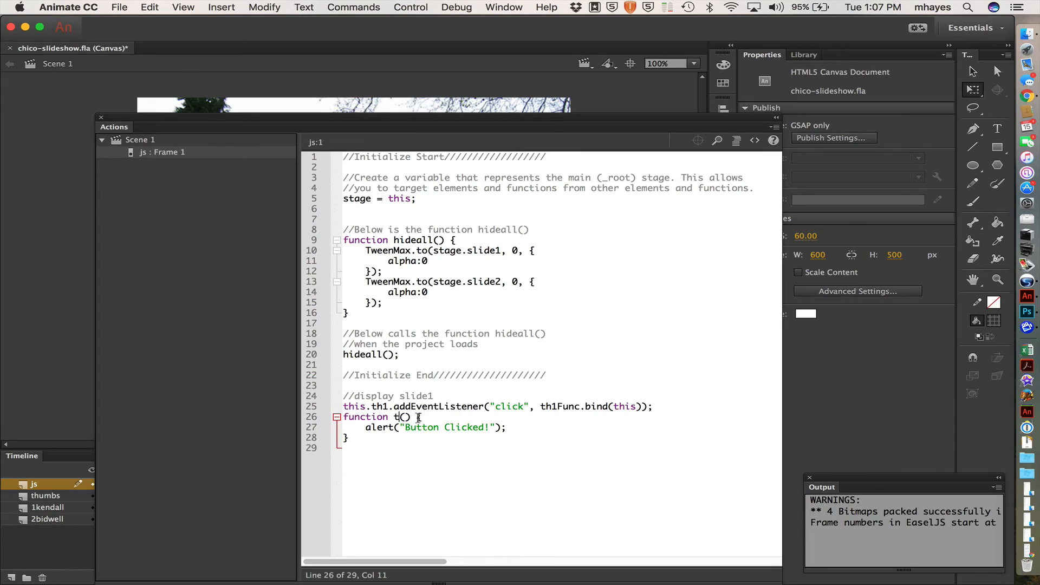
{"action": "type", "text": "c"}
{"action": "double_click", "coordinate": [569, 406]}
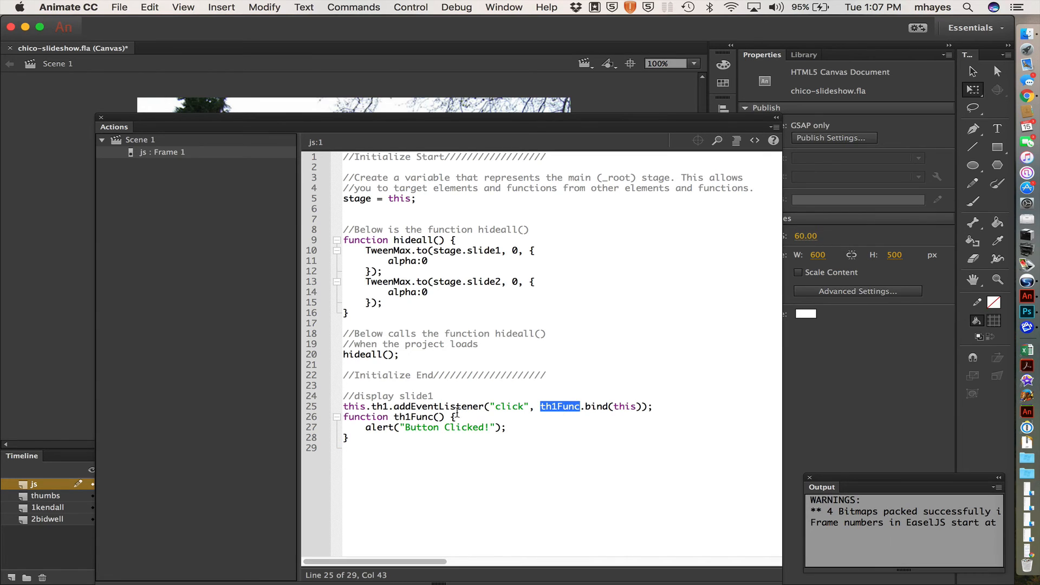
{"action": "double_click", "coordinate": [406, 417]}
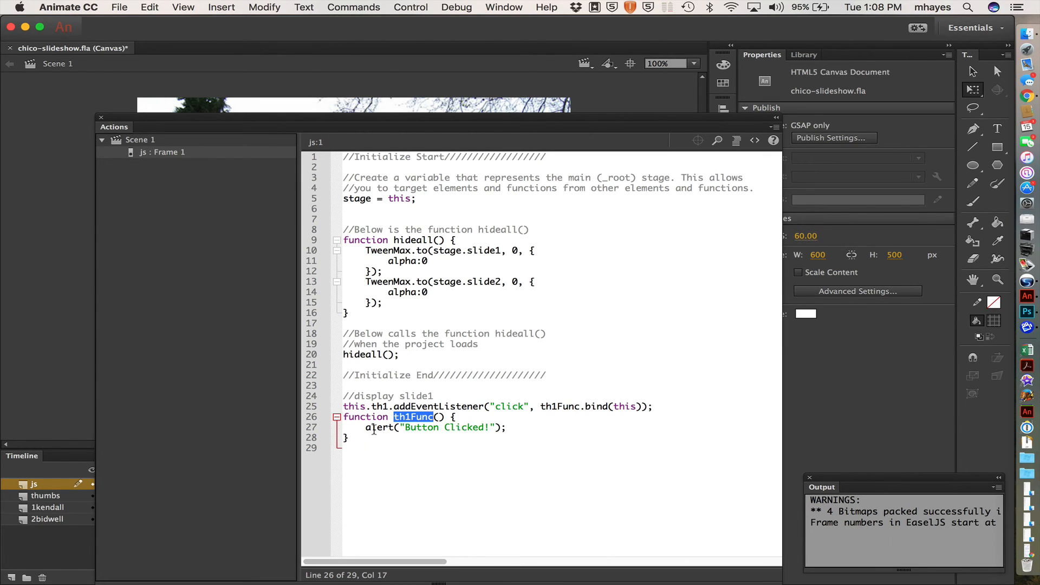
Step: Replace the alert line in th1Func() with a copy of the slide1 TweenMax tween from hideall()
{"action": "left_click", "coordinate": [508, 427]}
{"action": "left_click_drag", "start_coordinate": [508, 427], "coordinate": [362, 429]}
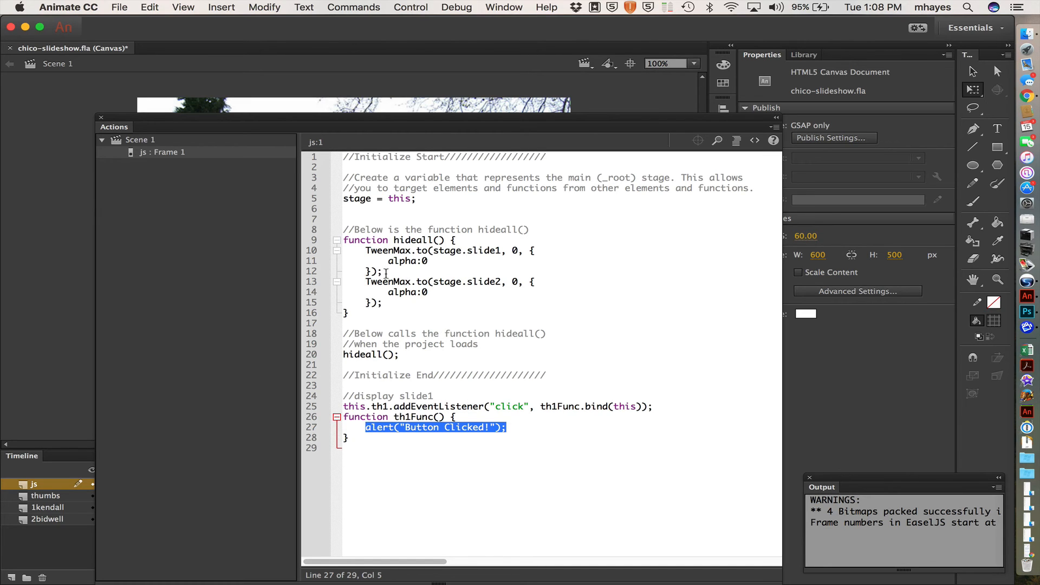
{"action": "left_click_drag", "start_coordinate": [385, 272], "coordinate": [366, 250]}
{"action": "key", "text": "super+c"}
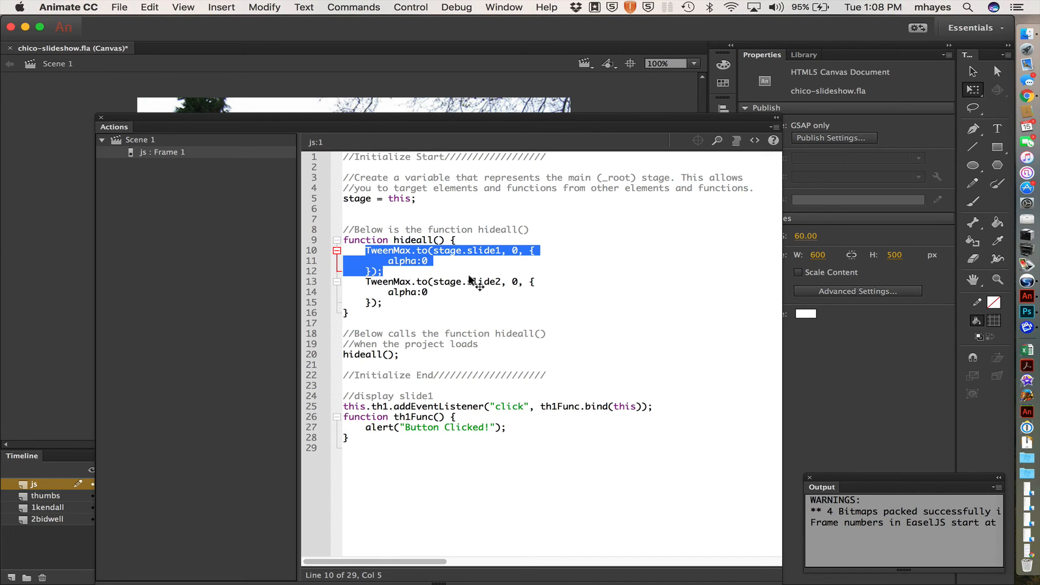
{"action": "left_click_drag", "start_coordinate": [512, 427], "coordinate": [364, 428]}
{"action": "key", "text": "super+v"}
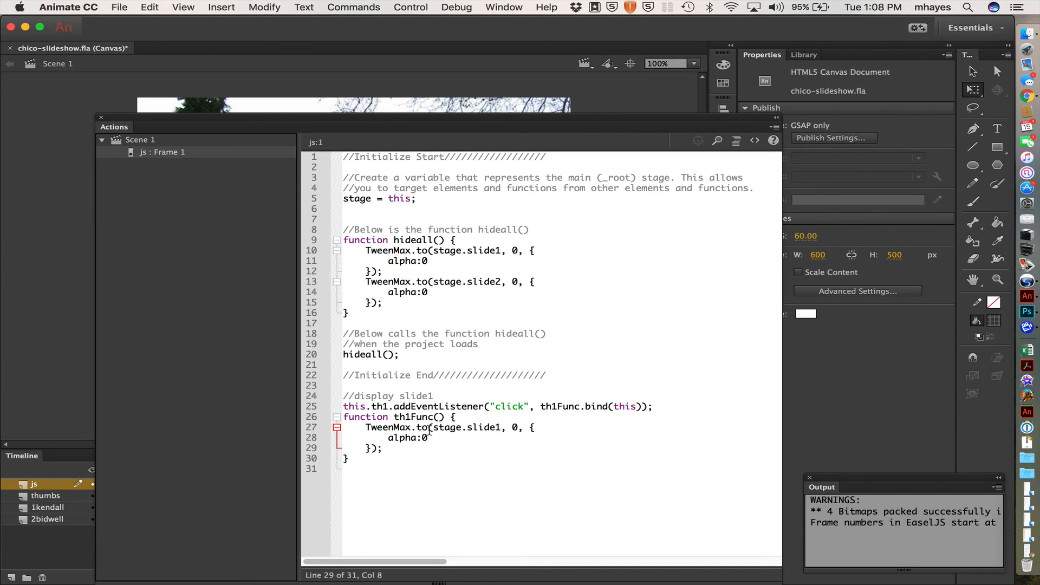
Step: Set alpha to 1 in the slide1 tween inside th1Func()
{"action": "double_click", "coordinate": [483, 428]}
{"action": "double_click", "coordinate": [424, 438]}
{"action": "type", "text": "1"}
Step: Duplicate the whole "display slide1" block at the end of the script, separated by a blank line
{"action": "left_click", "coordinate": [389, 490]}
{"action": "key", "text": "Return"}
{"action": "left_click_drag", "start_coordinate": [343, 396], "coordinate": [349, 458]}
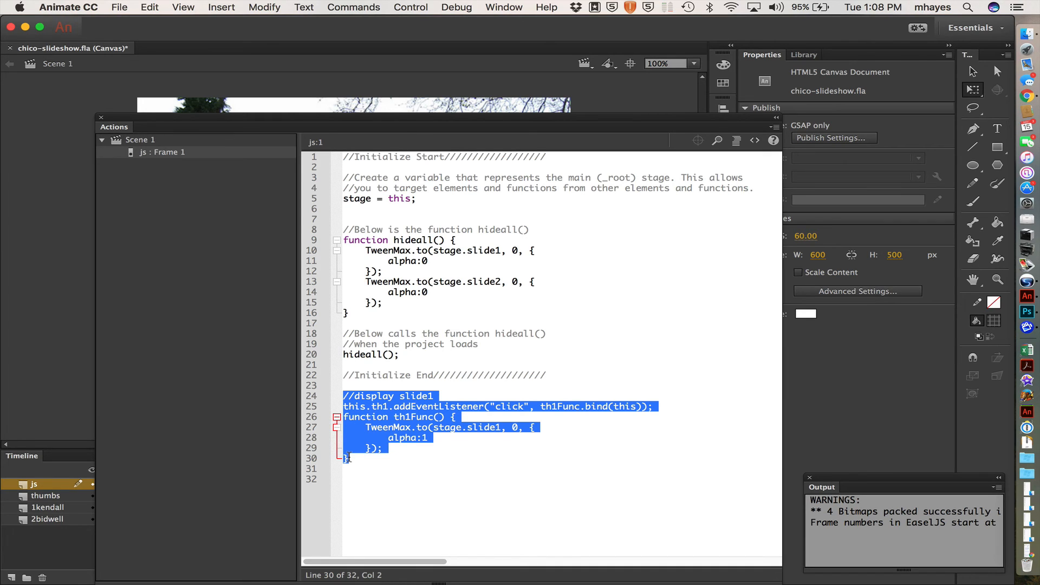
{"action": "key", "text": "cmd+c"}
{"action": "left_click", "coordinate": [356, 480]}
{"action": "key", "text": "cmd+v"}
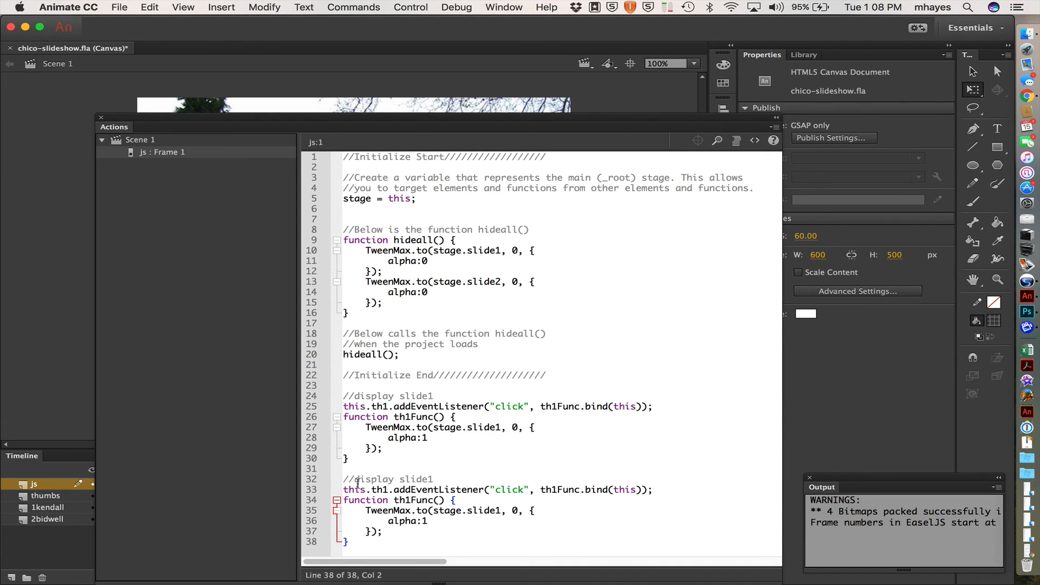
Step: In the duplicated block, change the comment to "display slide2" and make the listener use th2 and th2Func
{"action": "left_click", "coordinate": [437, 479]}
{"action": "key", "text": "BackSpace"}
{"action": "type", "text": "2"}
{"action": "left_click_drag", "start_coordinate": [381, 490], "coordinate": [390, 490]}
{"action": "type", "text": "2"}
{"action": "left_click_drag", "start_coordinate": [551, 491], "coordinate": [556, 491]}
{"action": "type", "text": "2"}
Step: Rename the duplicated function to th2Func, point its tween at slide2, and check the block's changed names
{"action": "left_click_drag", "start_coordinate": [405, 500], "coordinate": [411, 501]}
{"action": "type", "text": "2"}
{"action": "left_click_drag", "start_coordinate": [494, 511], "coordinate": [499, 513]}
{"action": "type", "text": "2"}
{"action": "left_click", "coordinate": [381, 489]}
{"action": "double_click", "coordinate": [381, 489]}
{"action": "double_click", "coordinate": [556, 490]}
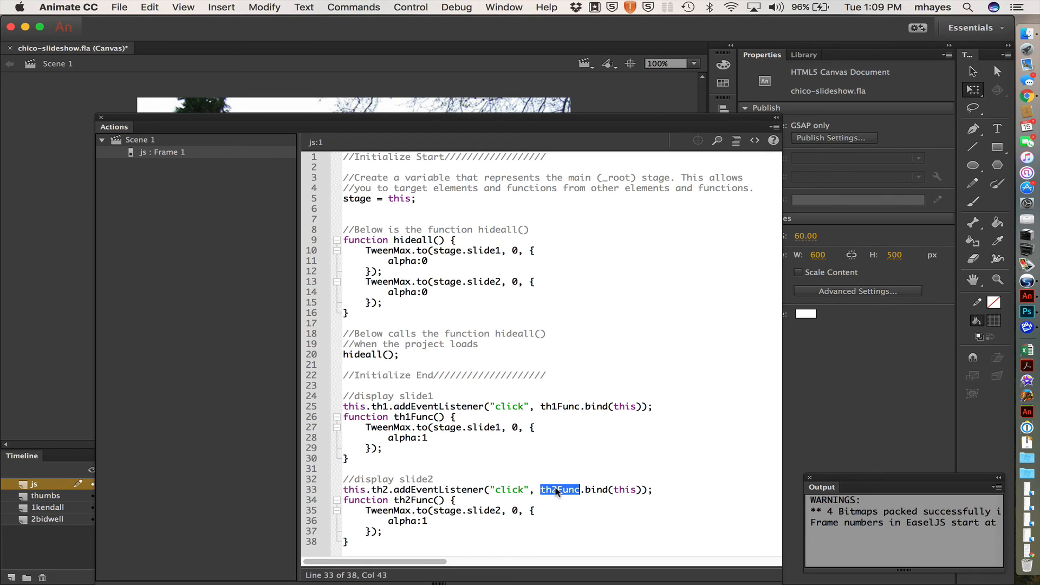
{"action": "left_click", "coordinate": [410, 501]}
{"action": "double_click", "coordinate": [410, 501]}
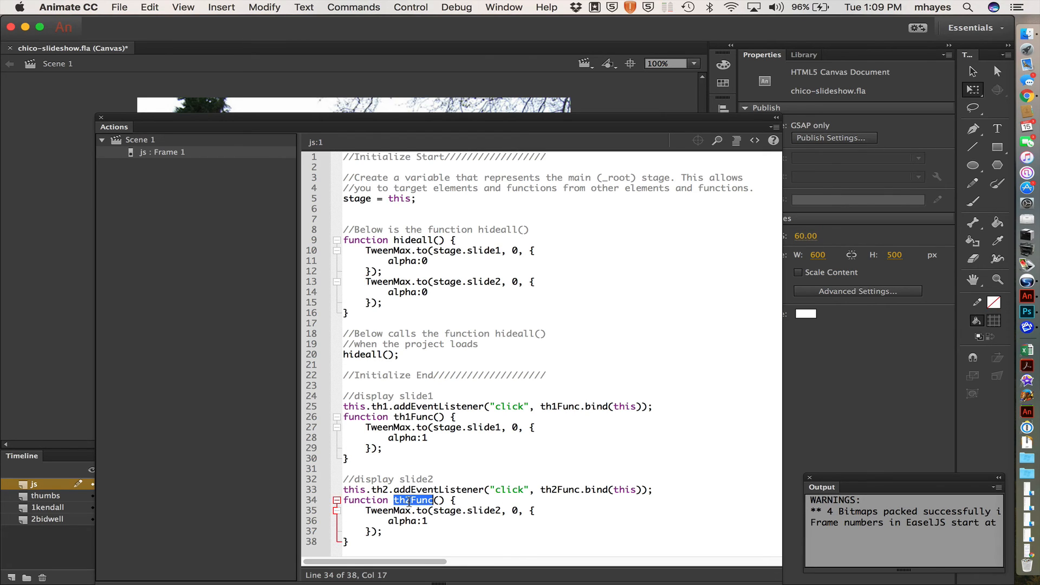
{"action": "double_click", "coordinate": [484, 511]}
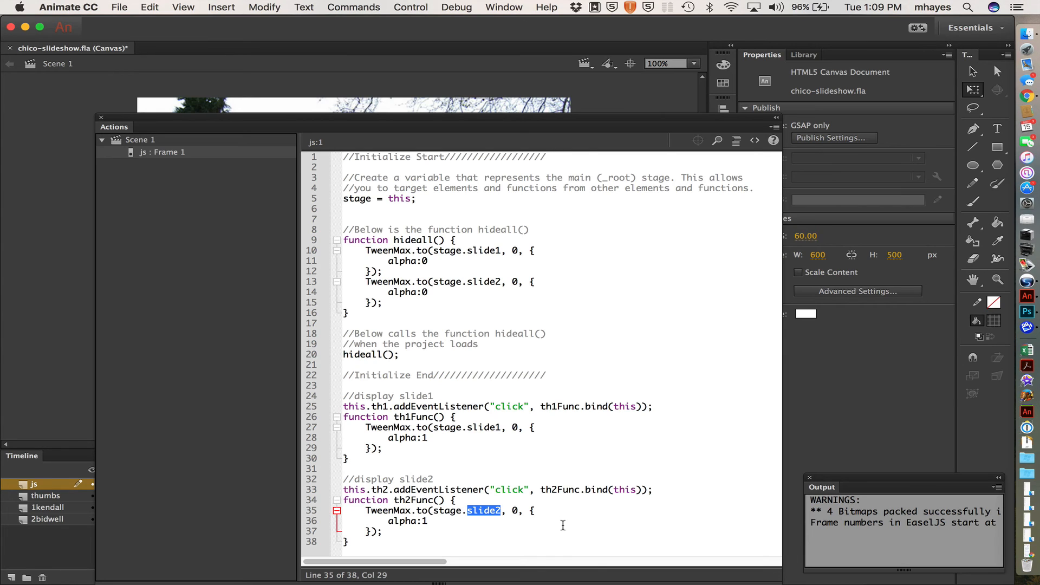
Step: Save the document, test the thumbnail click code in the browser, and return to the script in Animate CC
{"action": "key", "text": "super+s"}
{"action": "key", "text": "super+Return"}
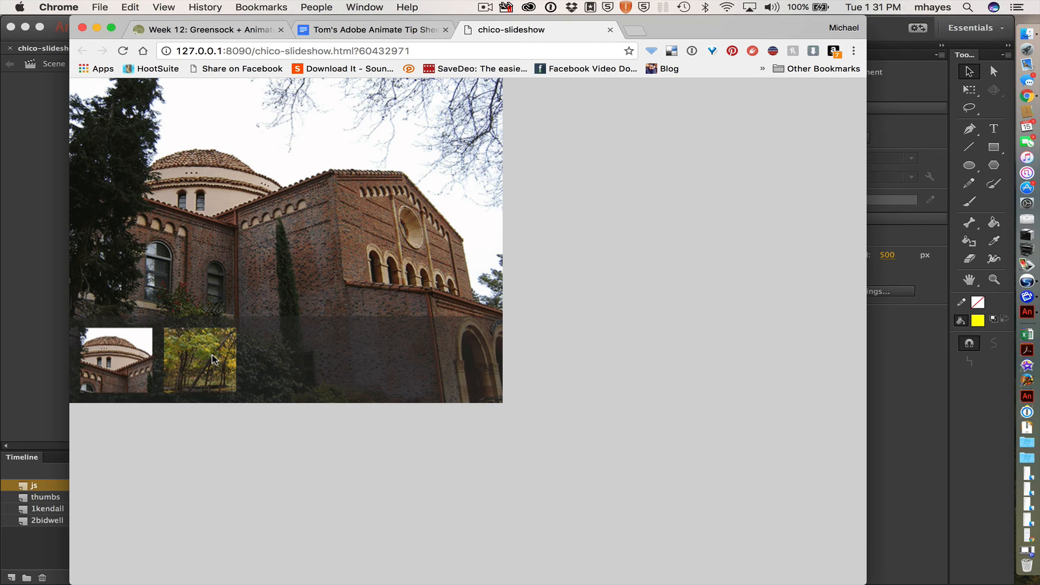
{"action": "key", "text": "super+w"}
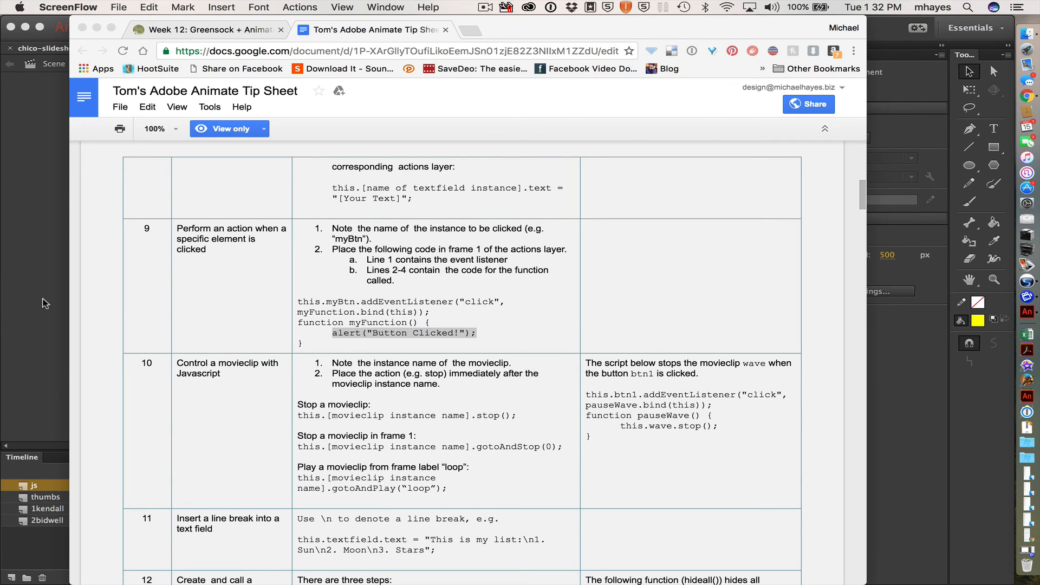
{"action": "left_click", "coordinate": [46, 302]}
{"action": "left_click", "coordinate": [712, 275]}
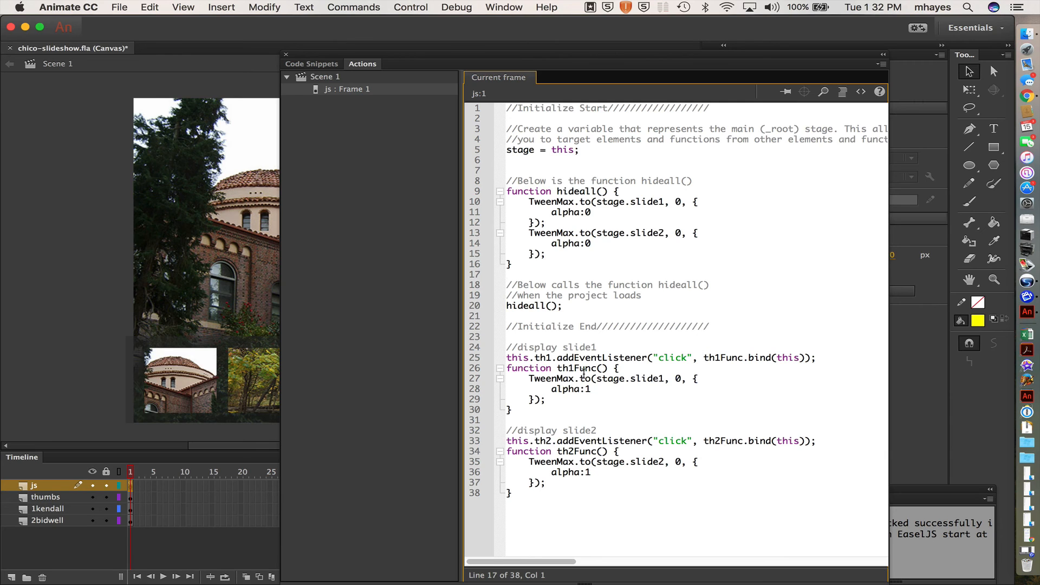
Step: Copy the hideall(); call and insert it as the first line of th1Func(), above the slide1 tween
{"action": "left_click_drag", "start_coordinate": [564, 305], "coordinate": [505, 306]}
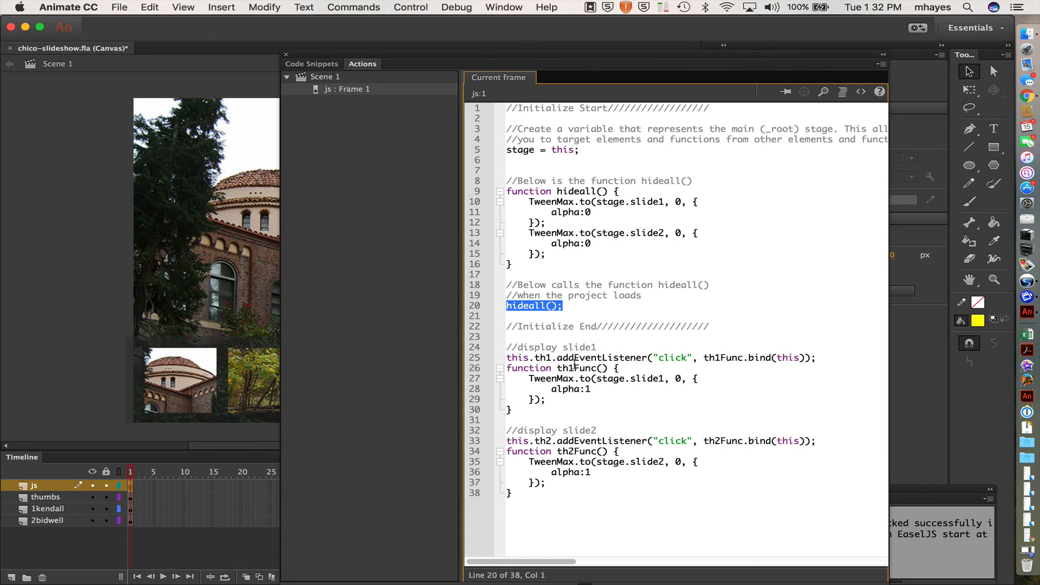
{"action": "left_click", "coordinate": [629, 368]}
{"action": "key", "text": "Return"}
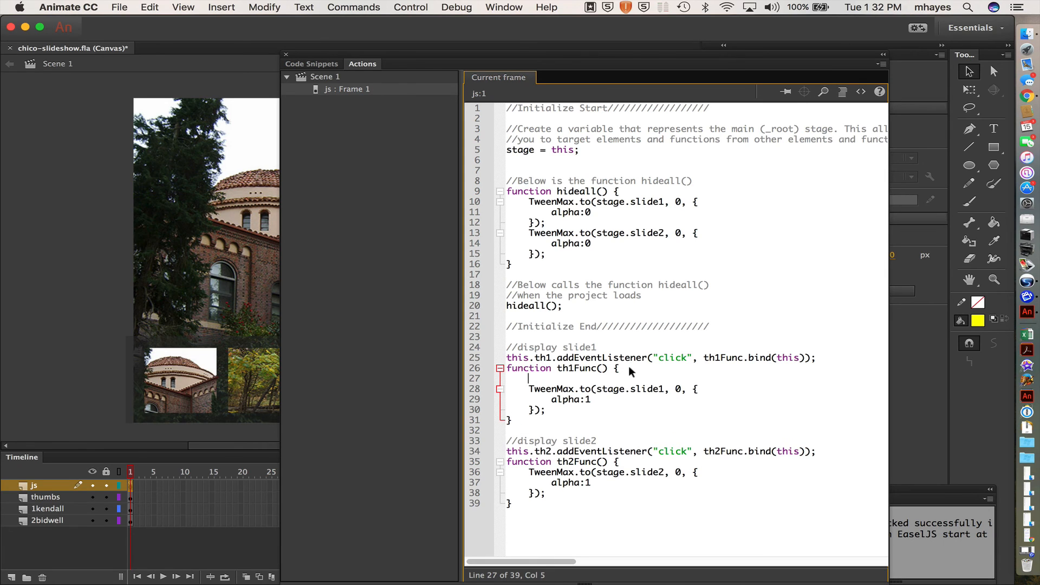
{"action": "key", "text": "ctrl+v"}
{"action": "double_click", "coordinate": [542, 359]}
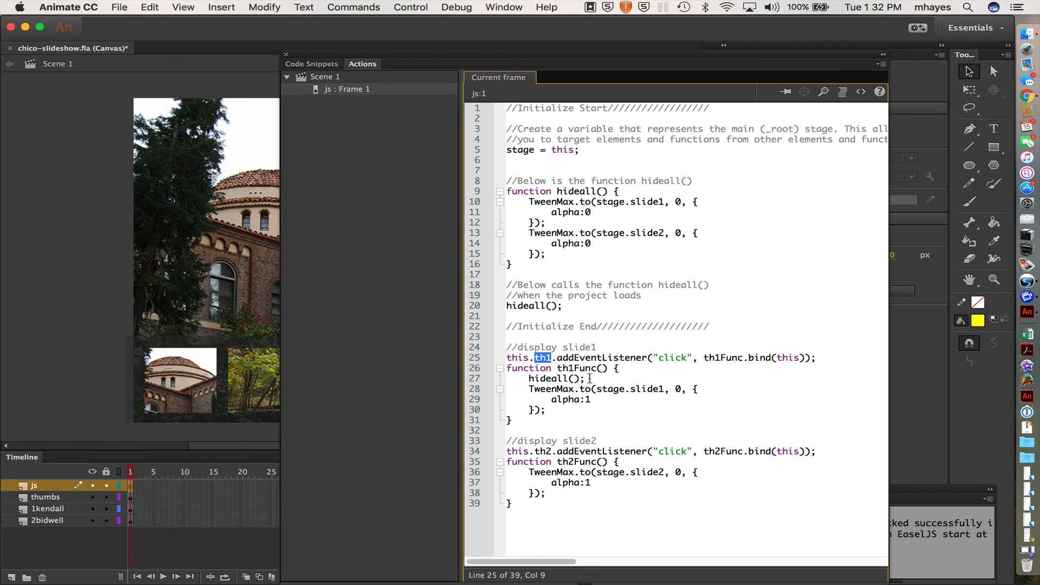
{"action": "left_click_drag", "start_coordinate": [589, 378], "coordinate": [529, 378]}
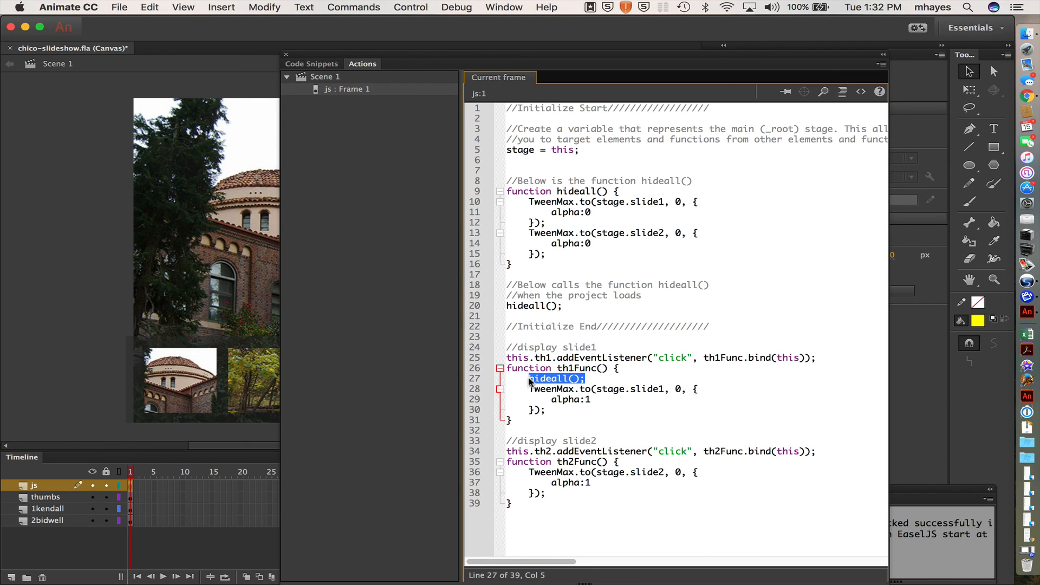
{"action": "double_click", "coordinate": [639, 388]}
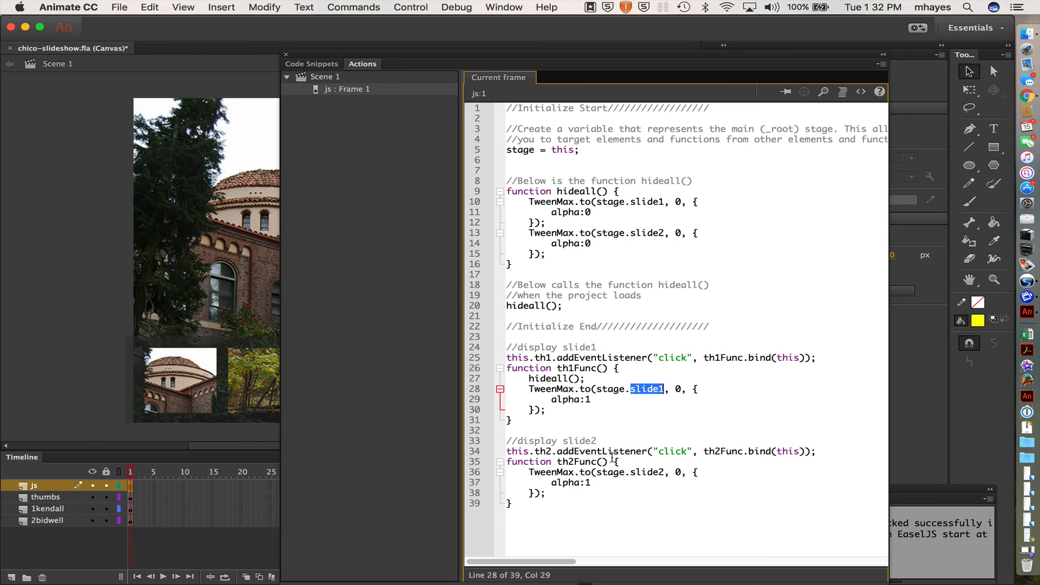
Step: Insert the copied hideall(); call as the first line of th2Func(), above the slide2 tween
{"action": "left_click", "coordinate": [633, 461]}
{"action": "key", "text": "Return"}
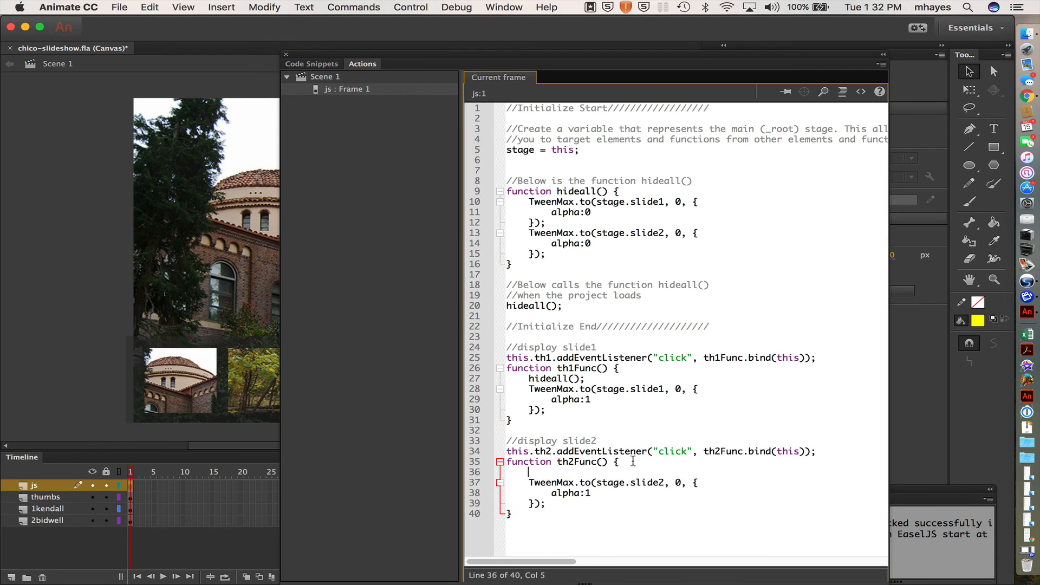
{"action": "key", "text": "super+v"}
Step: Save and test the slideshow in the browser, switching between slides with both thumbnails, then close the preview and return to Animate CC
{"action": "key", "text": "super+s"}
{"action": "key", "text": "super+Return"}
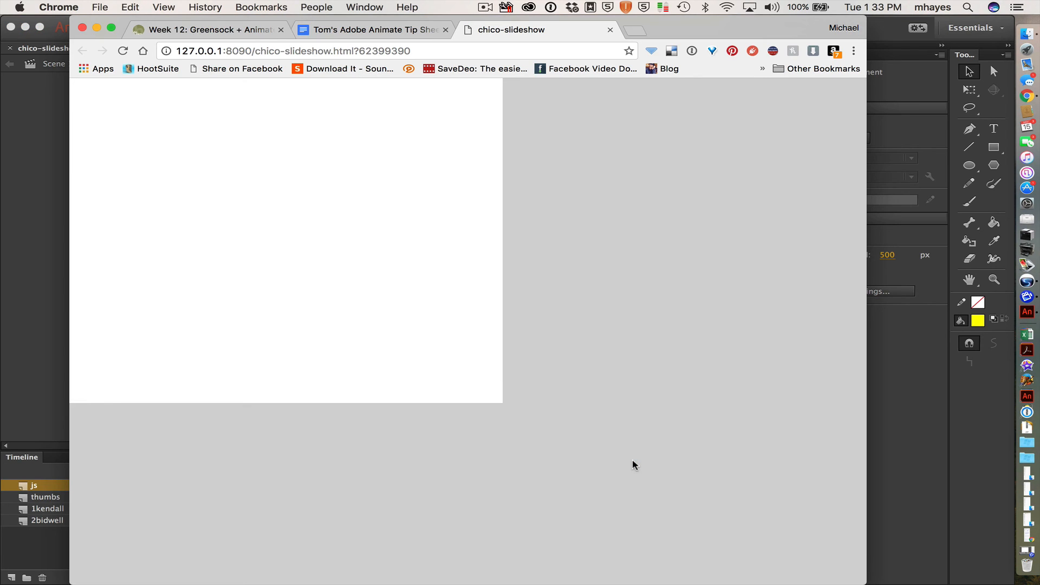
{"action": "left_click", "coordinate": [197, 363]}
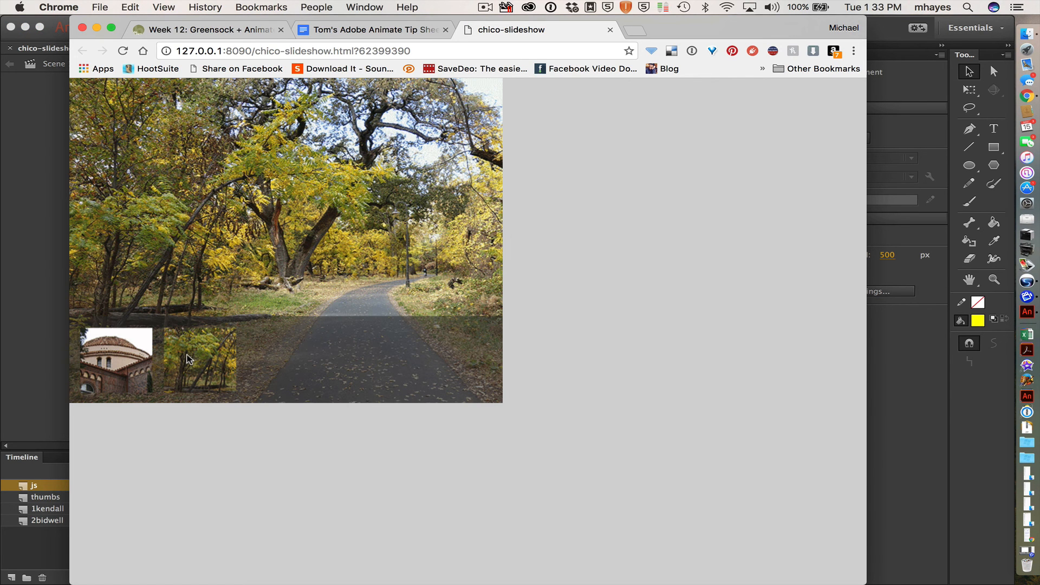
{"action": "left_click", "coordinate": [113, 361]}
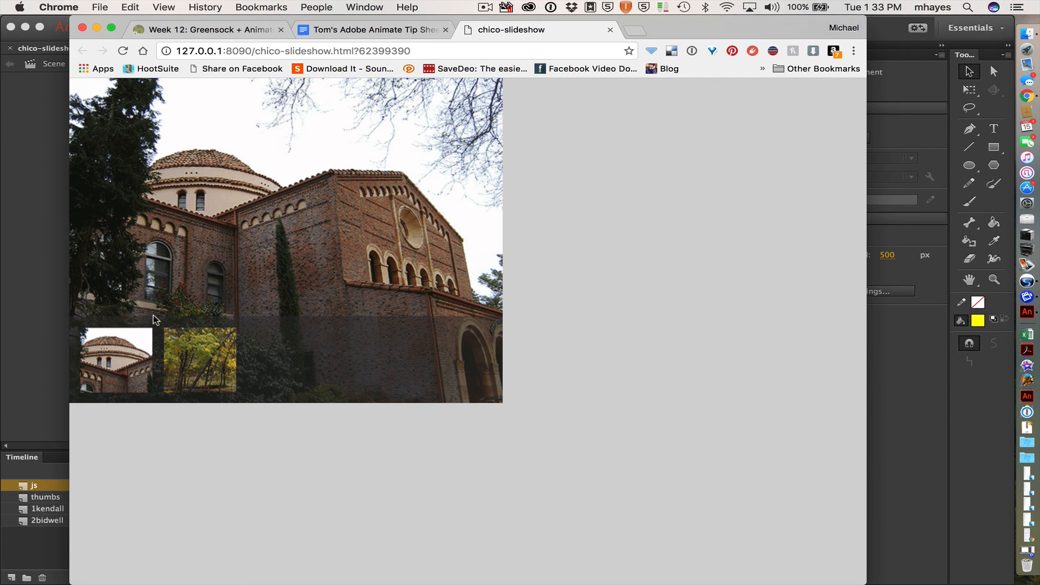
{"action": "left_click", "coordinate": [185, 341]}
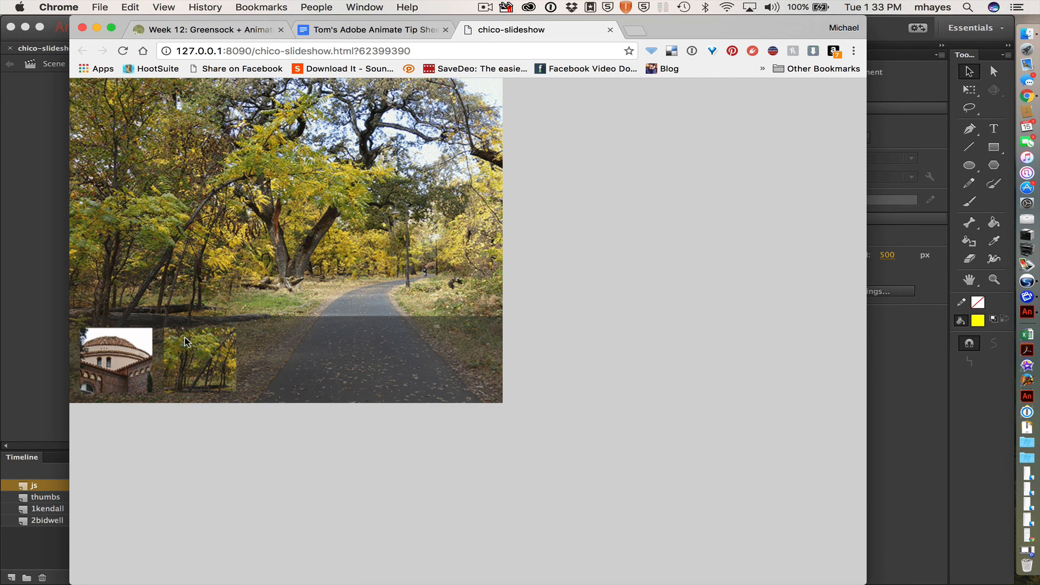
{"action": "key", "text": "super+w"}
{"action": "key", "text": "super+Tab"}
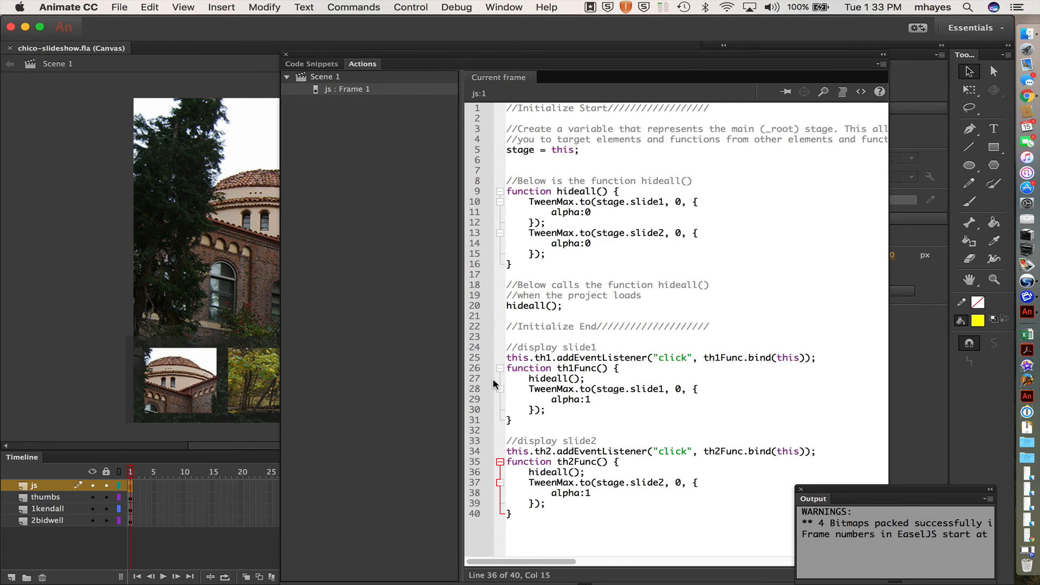
Step: Set the tween duration to .75 for slide1 in th1Func() and for slide2 in th2Func()
{"action": "double_click", "coordinate": [678, 389]}
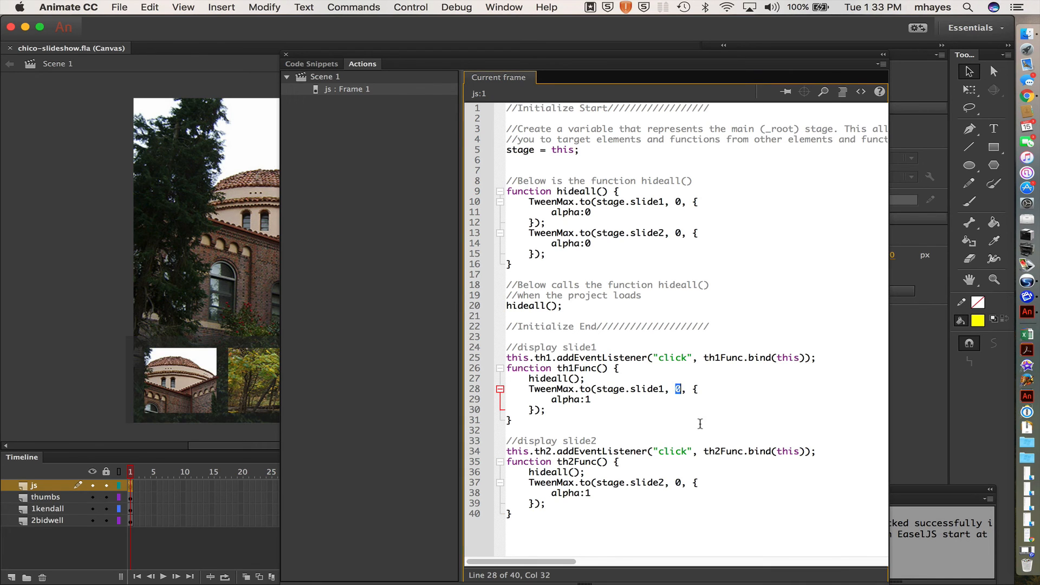
{"action": "type", "text": ".75"}
{"action": "double_click", "coordinate": [678, 483]}
{"action": "type", "text": "."}
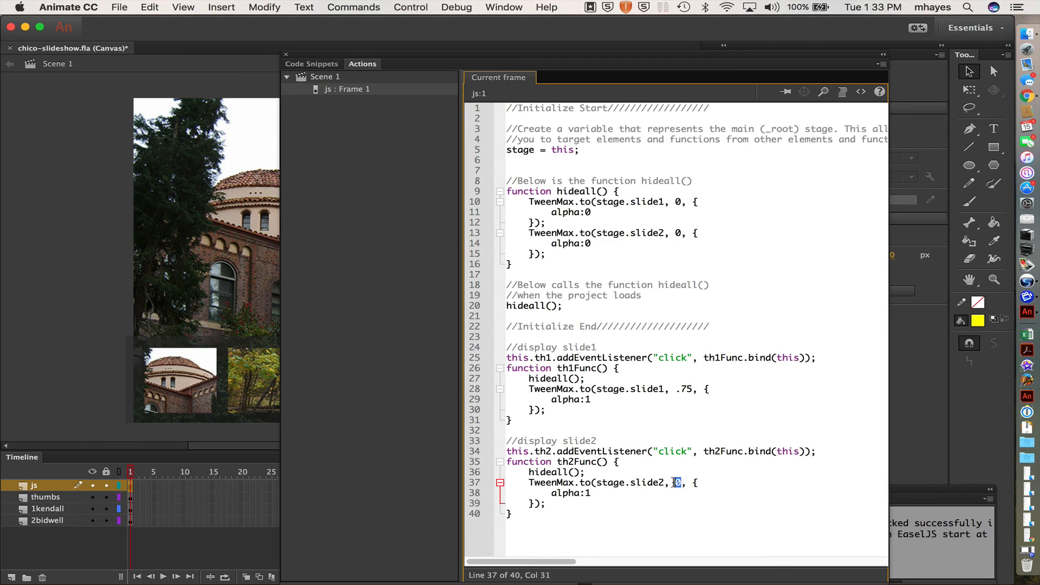
{"action": "type", "text": "75"}
Step: Test the slideshow in the browser, alternating between both thumbnails to check the fade-in, and return to the script in Animate CC
{"action": "key", "text": "super+Return"}
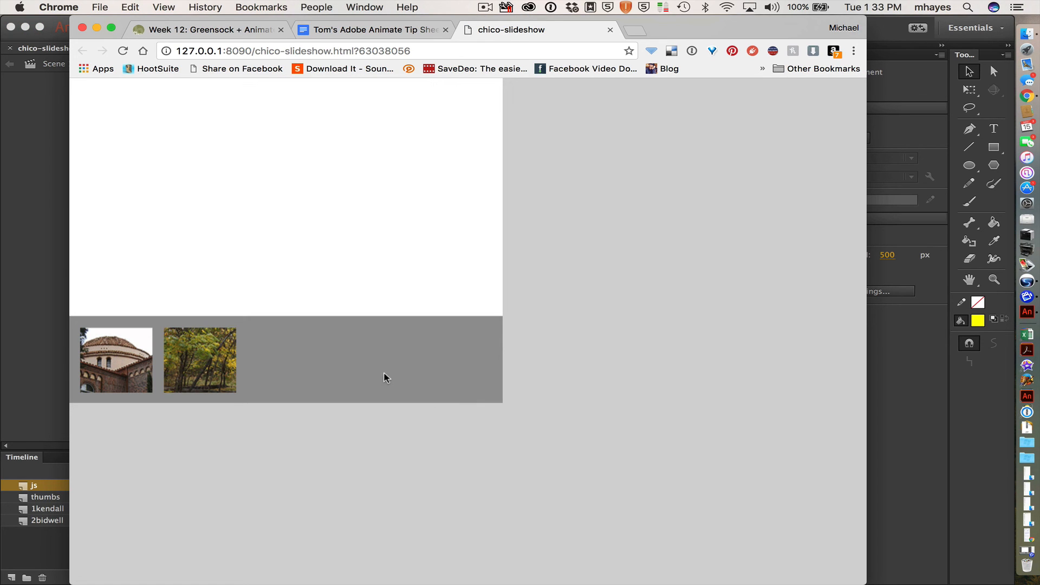
{"action": "left_click", "coordinate": [212, 350]}
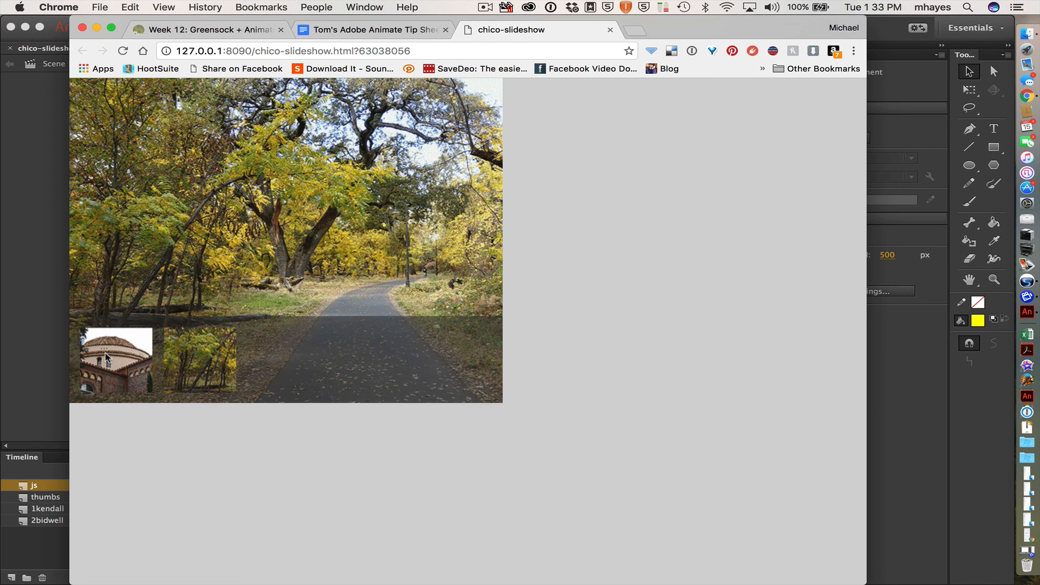
{"action": "left_click", "coordinate": [105, 353]}
{"action": "left_click", "coordinate": [186, 360]}
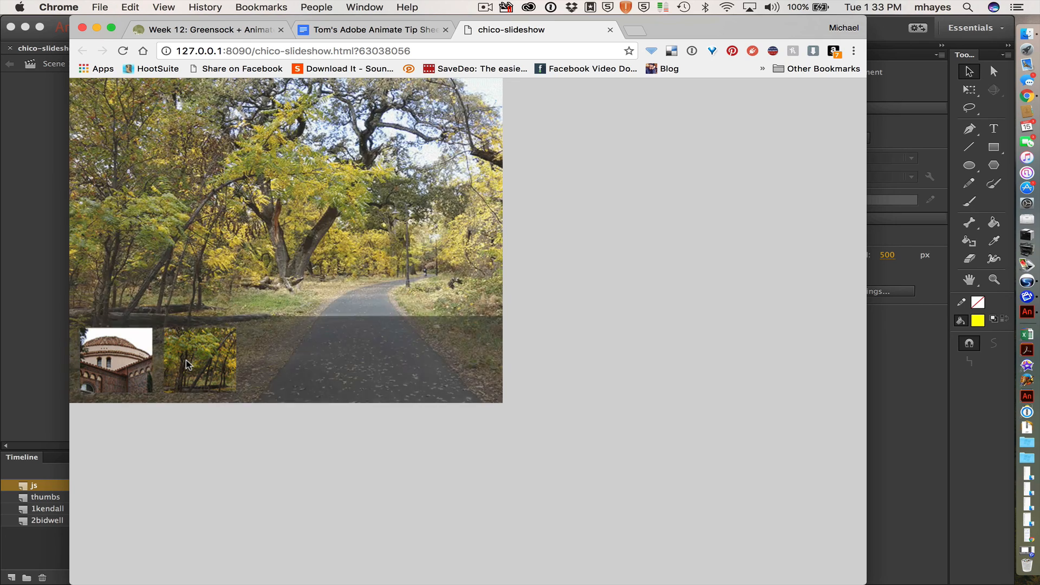
{"action": "left_click", "coordinate": [135, 360]}
{"action": "left_click", "coordinate": [200, 353]}
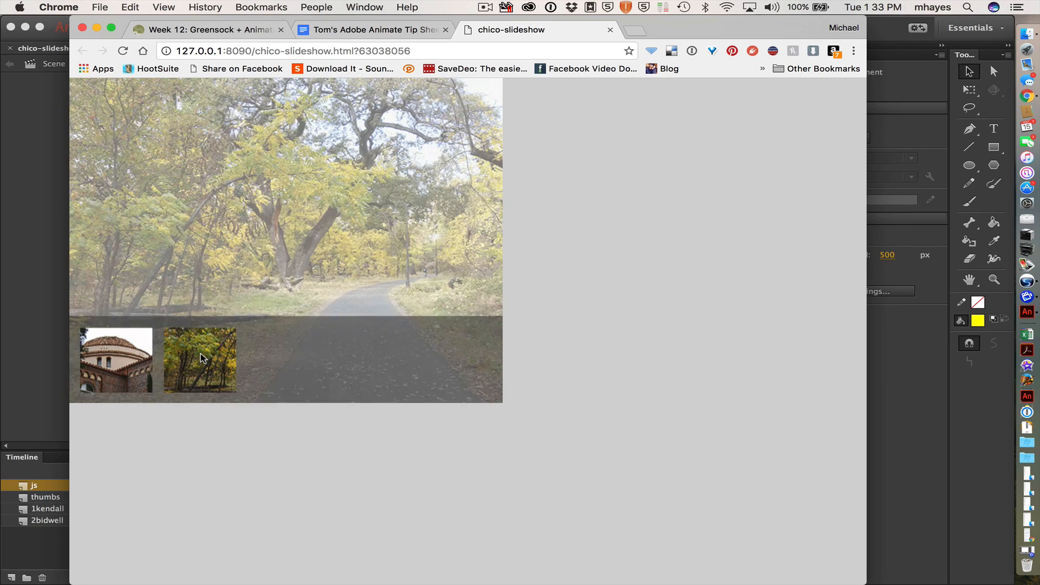
{"action": "key", "text": "super+Tab"}
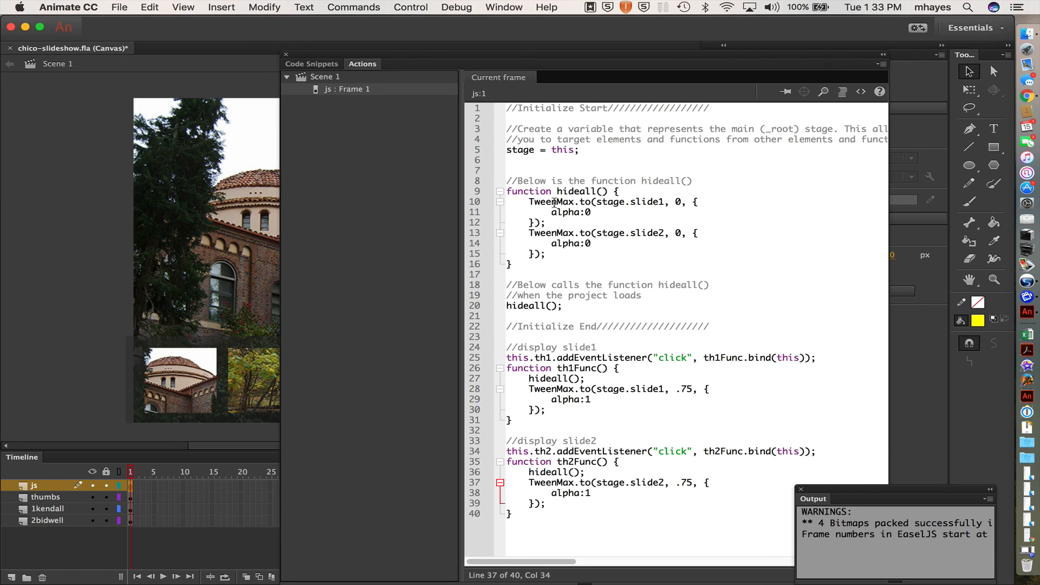
Step: Set the duration of the slide1 and slide2 tweens in hideall() to .75, and compare them with the durations in th1Func() and th2Func()
{"action": "double_click", "coordinate": [677, 201]}
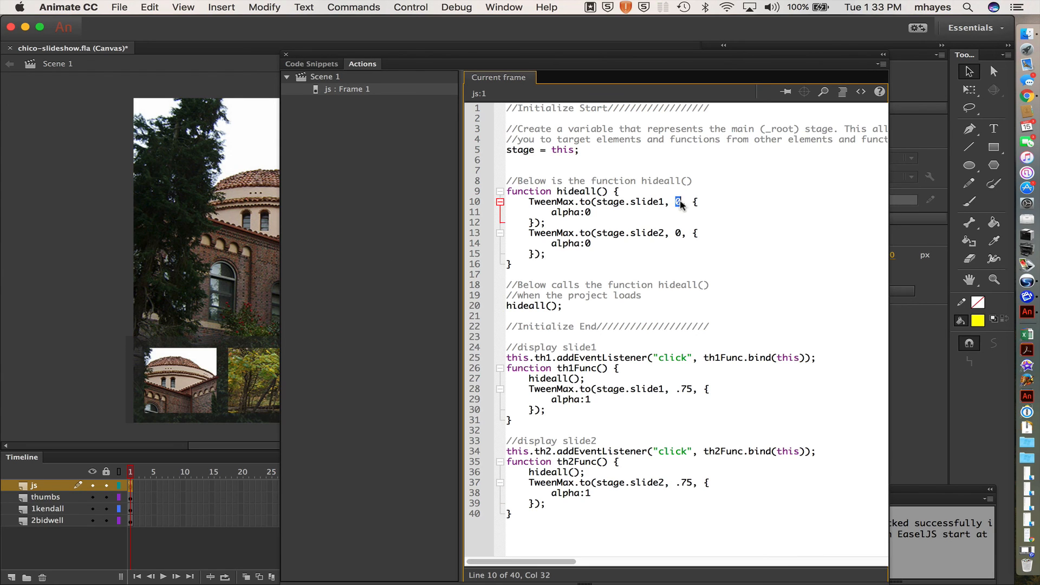
{"action": "type", "text": ".75"}
{"action": "double_click", "coordinate": [677, 233]}
{"action": "type", "text": ".7"}
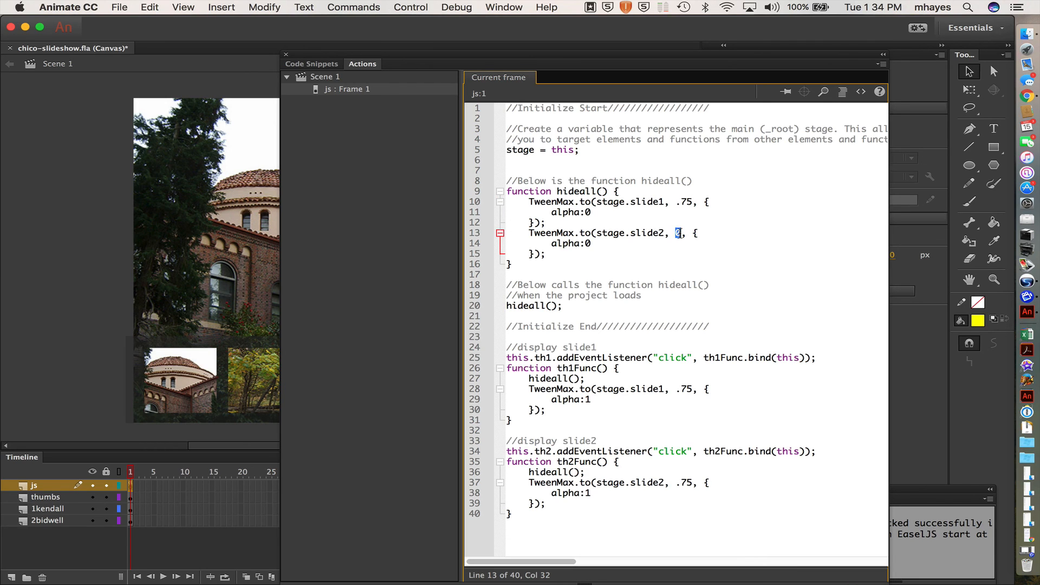
{"action": "type", "text": "5"}
{"action": "left_click_drag", "start_coordinate": [698, 202], "coordinate": [636, 202]}
{"action": "left_click_drag", "start_coordinate": [676, 233], "coordinate": [709, 234]}
{"action": "left_click", "coordinate": [697, 388]}
{"action": "left_click_drag", "start_coordinate": [697, 388], "coordinate": [676, 389]}
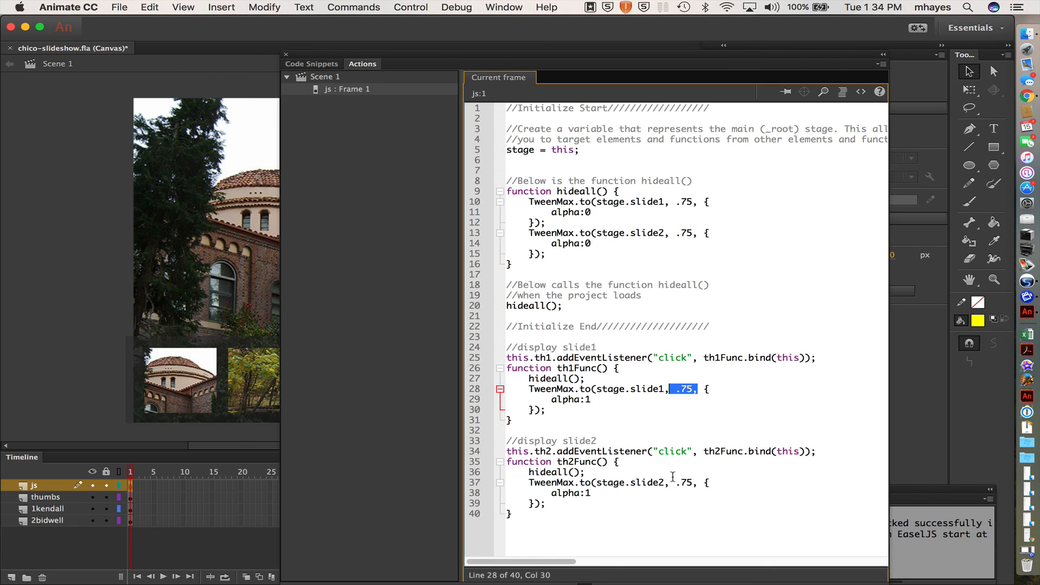
{"action": "left_click_drag", "start_coordinate": [676, 483], "coordinate": [707, 489]}
{"action": "left_click", "coordinate": [734, 479]}
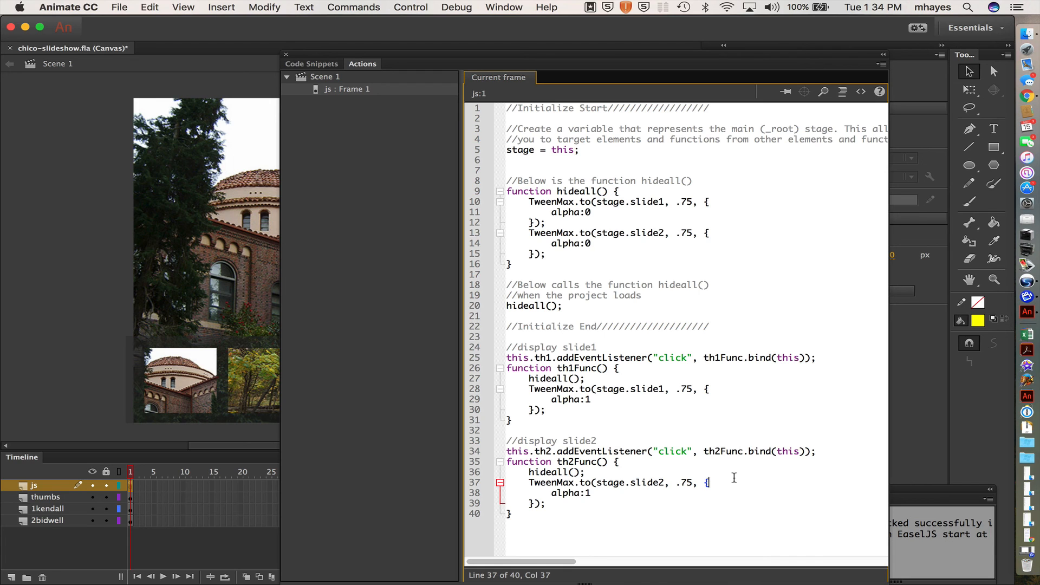
Step: Test the crossfade in the browser with both thumbnails, reload the page to check the fade-out on load, and return to Animate CC
{"action": "key", "text": "super+Return"}
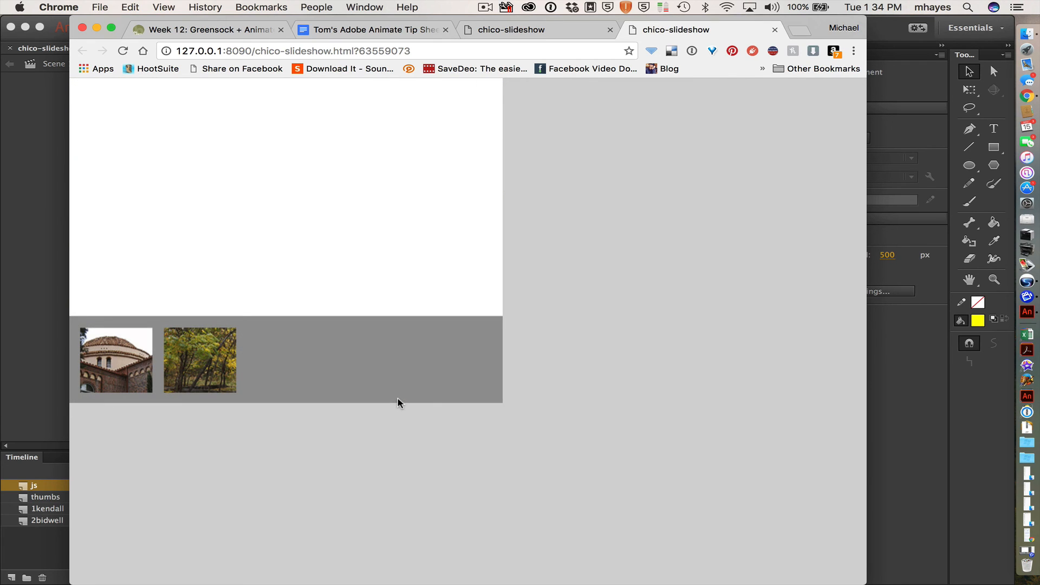
{"action": "left_click", "coordinate": [214, 366]}
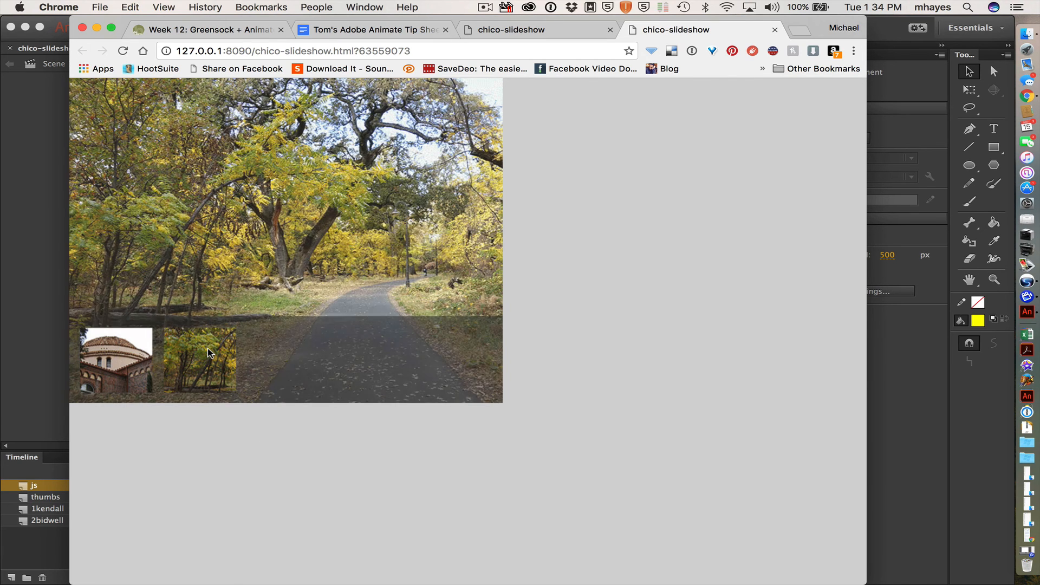
{"action": "left_click", "coordinate": [114, 350]}
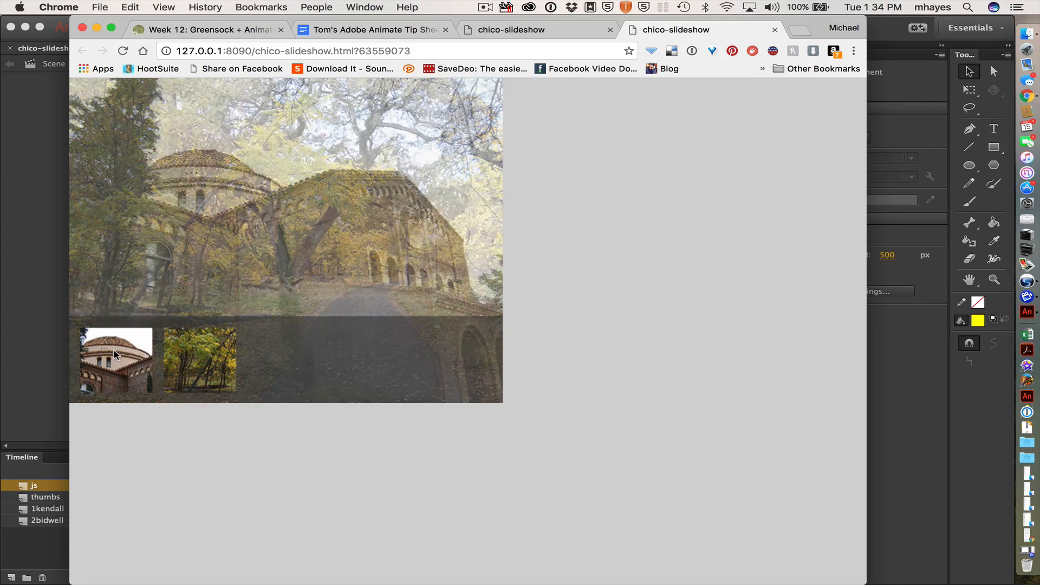
{"action": "left_click", "coordinate": [179, 366]}
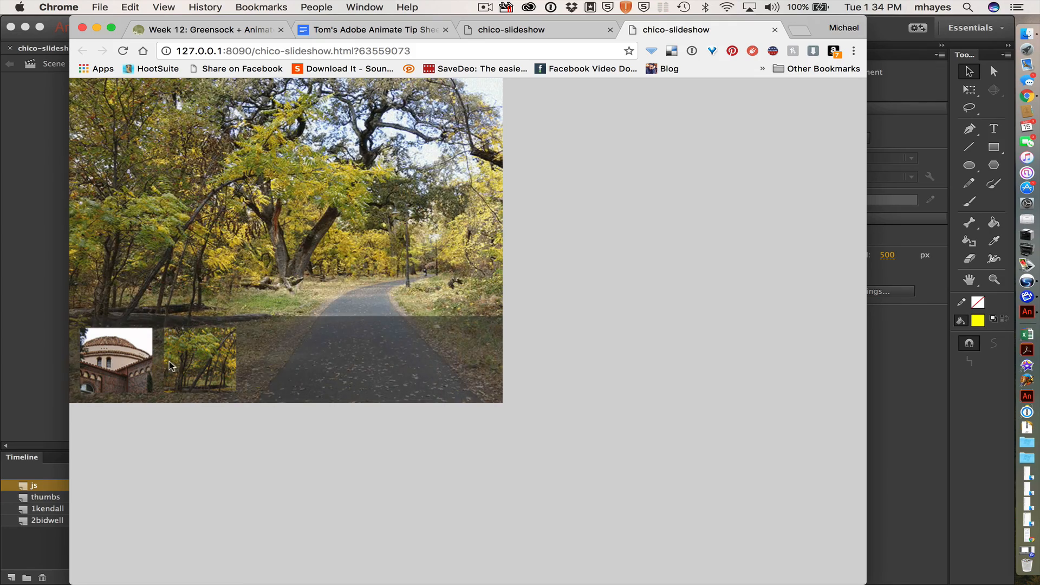
{"action": "left_click", "coordinate": [134, 363]}
{"action": "left_click", "coordinate": [181, 370]}
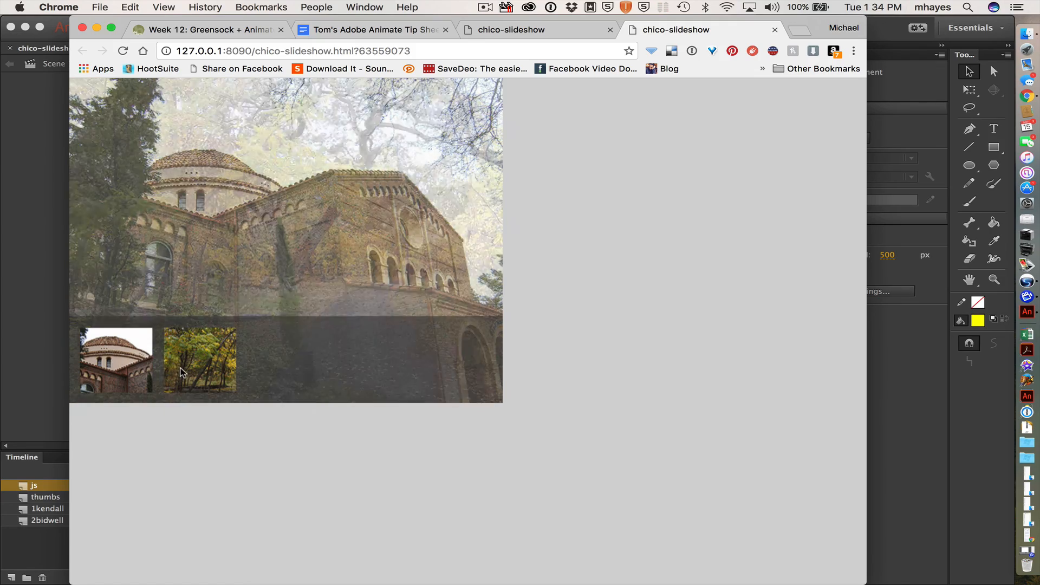
{"action": "left_click", "coordinate": [136, 359]}
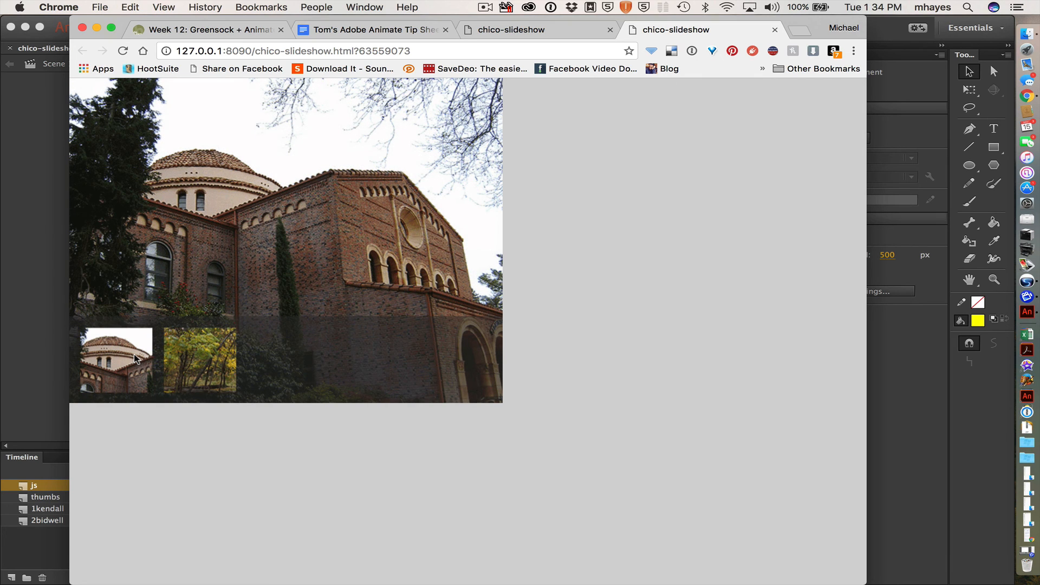
{"action": "left_click", "coordinate": [123, 51]}
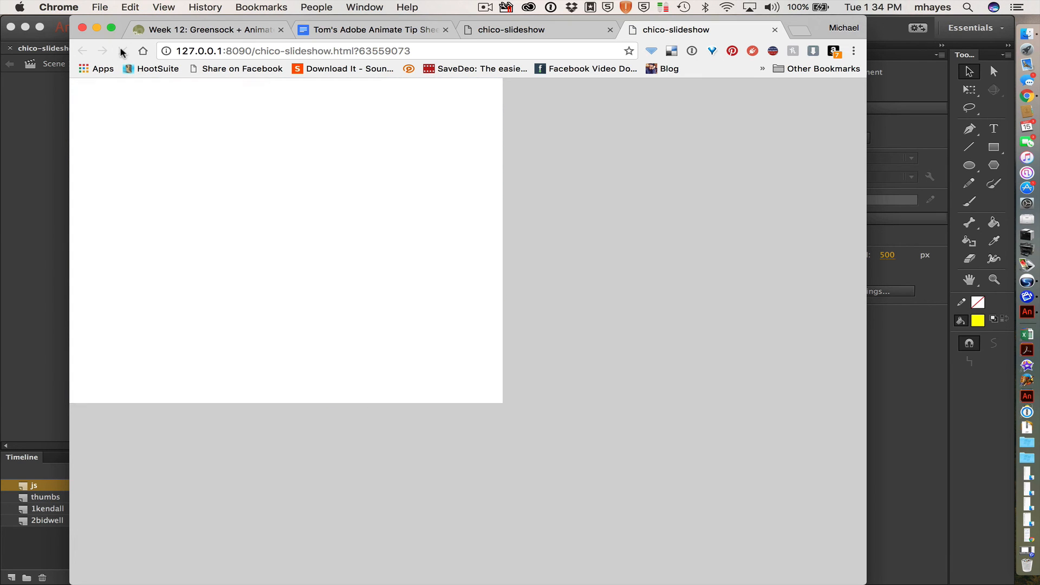
{"action": "left_click", "coordinate": [122, 51]}
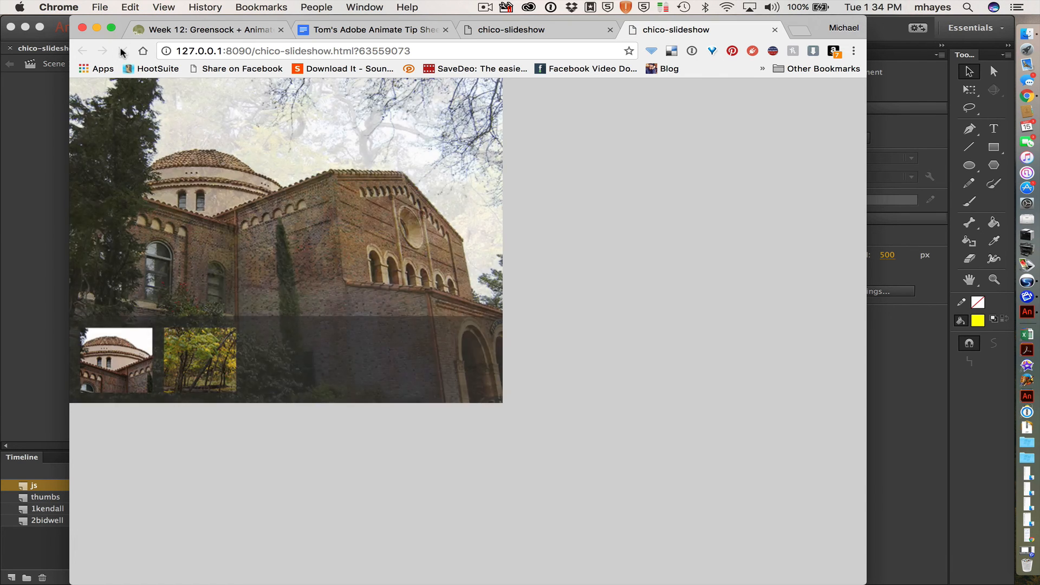
{"action": "key", "text": "super+Tab"}
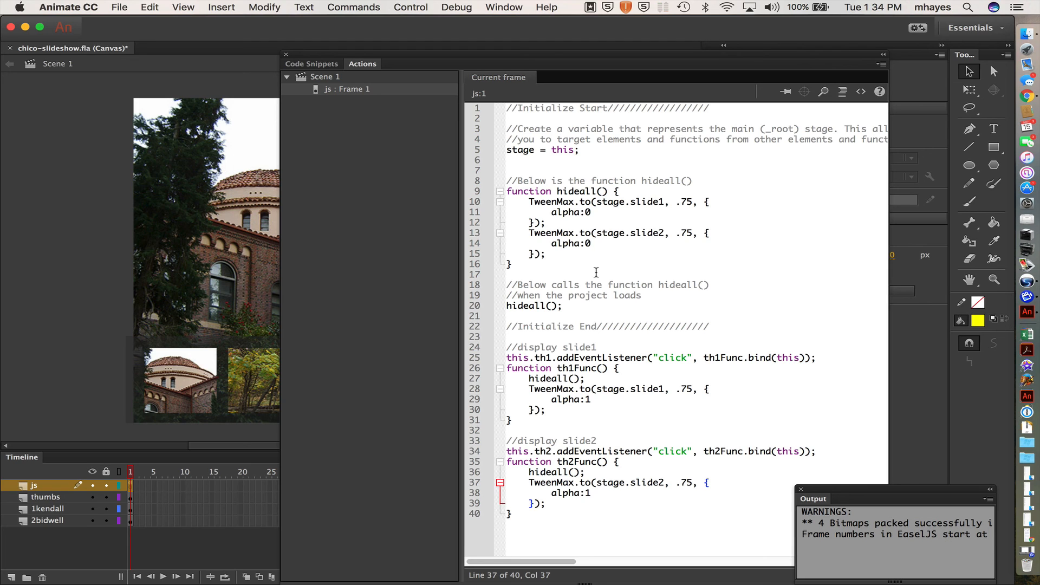
Step: Save the document and select both slide tweens inside the hideall() function
{"action": "key", "text": "cmd+s"}
{"action": "left_click_drag", "start_coordinate": [566, 258], "coordinate": [528, 201]}
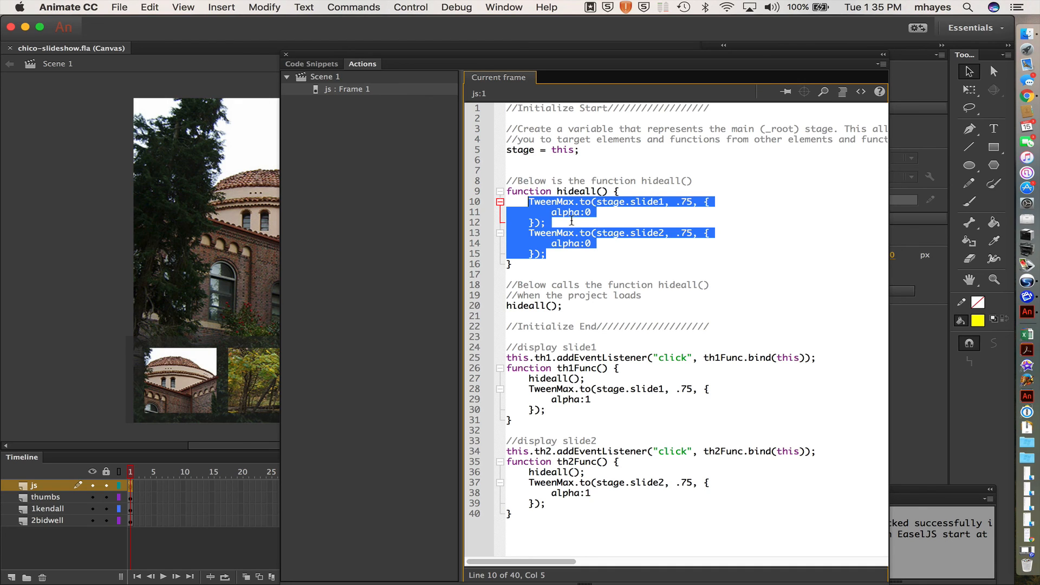